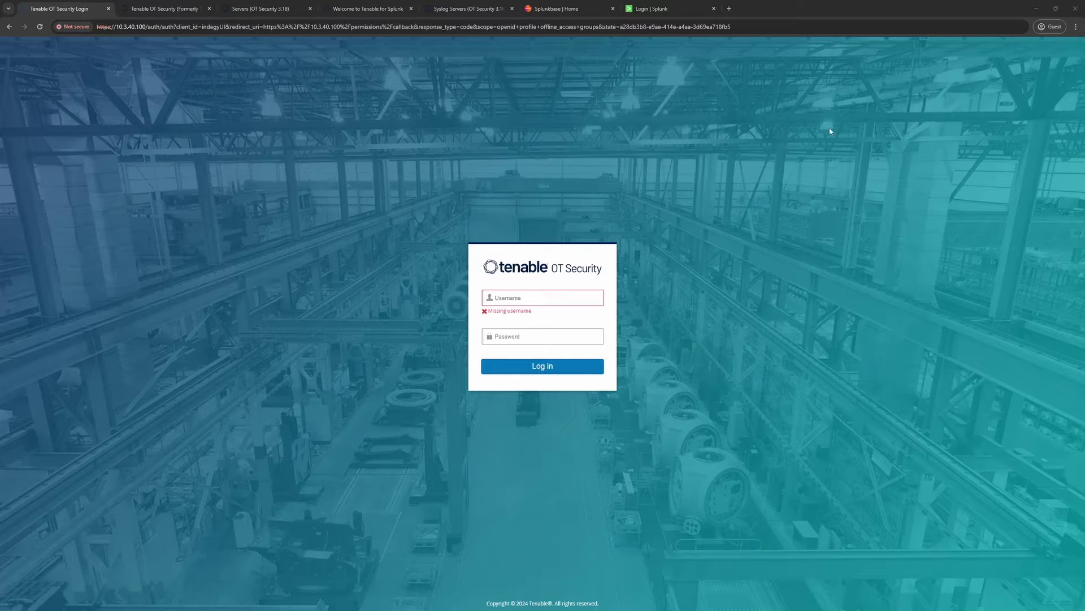
Step: Switch from the Tenable OT Security login page to the 'Login | Splunk' tab
{"action": "left_click", "coordinate": [669, 13]}
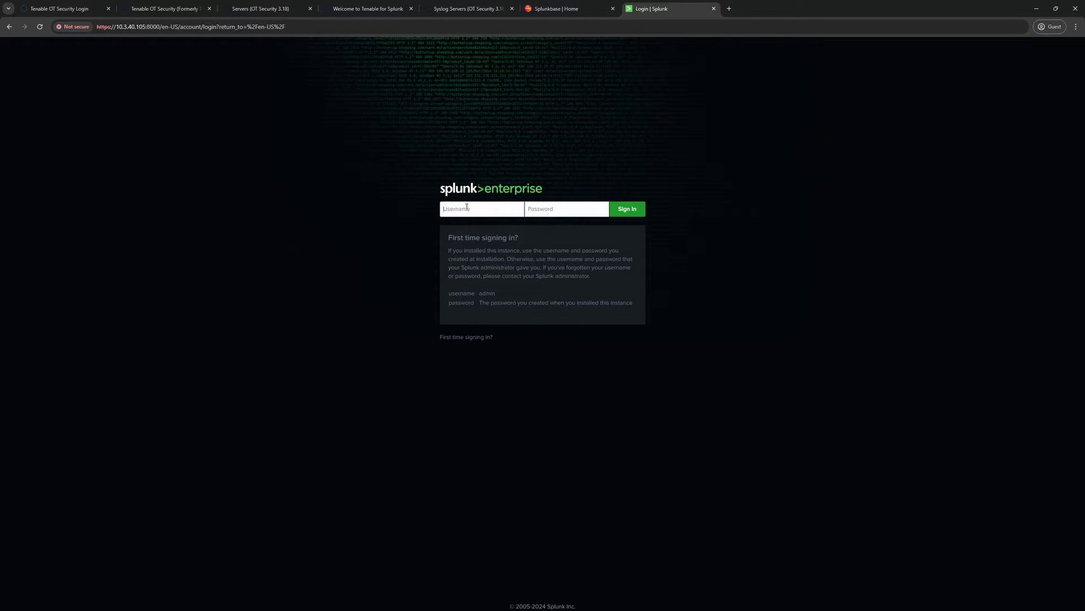
Step: Sign in to Splunk Enterprise with the administrator username and password
{"action": "type", "text": "splunk"}
{"action": "key", "text": "Tab"}
{"action": "type", "text": "**********"}
{"action": "key", "text": "Return"}
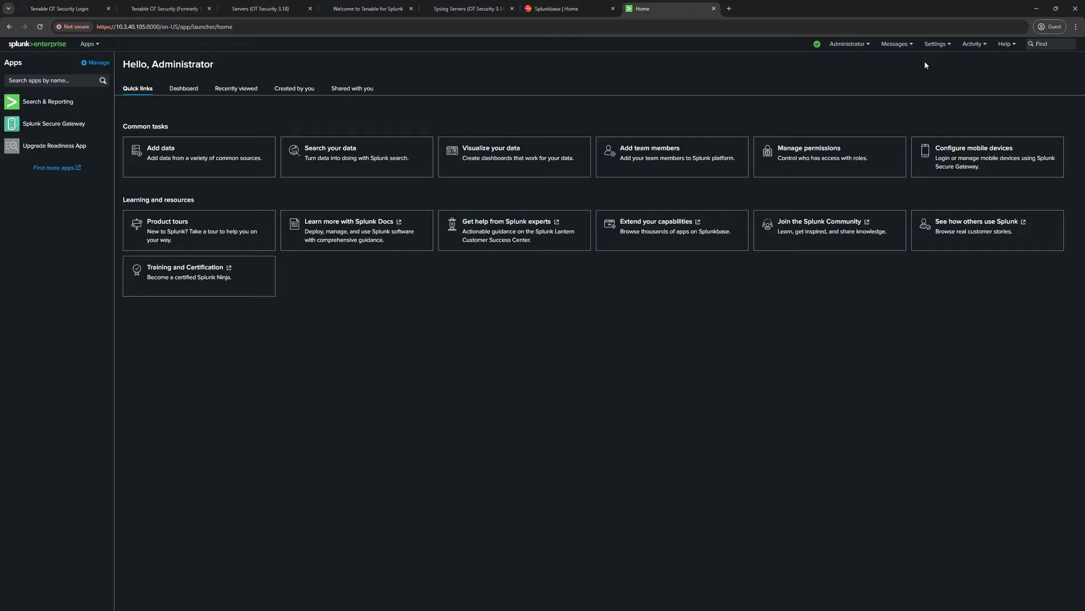
Step: Add a new events index named 'syslog' with a 500 GB maximum size
{"action": "left_click", "coordinate": [936, 45]}
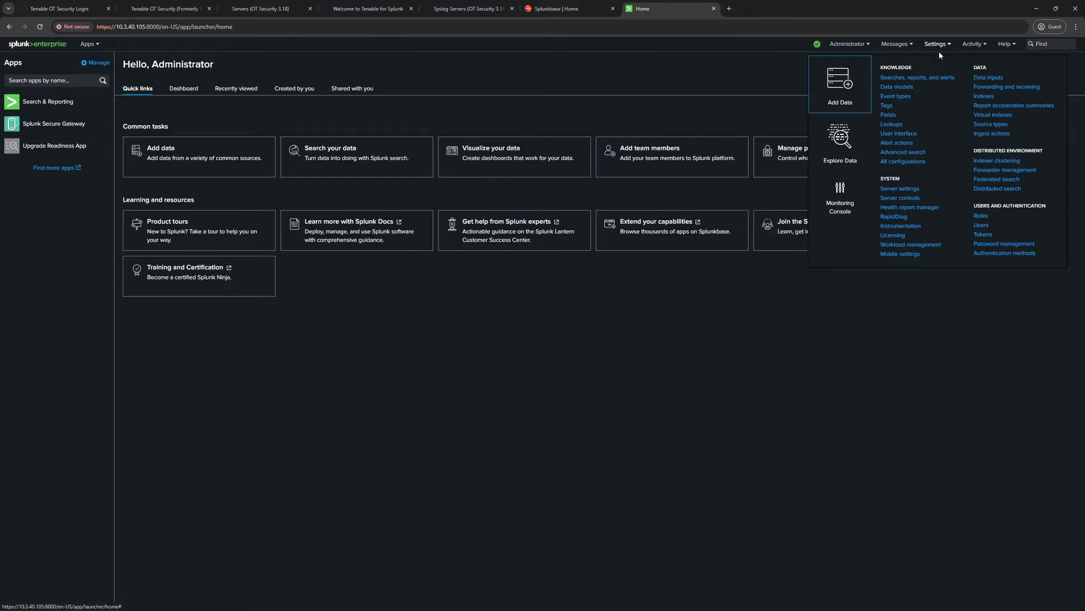
{"action": "left_click", "coordinate": [980, 96]}
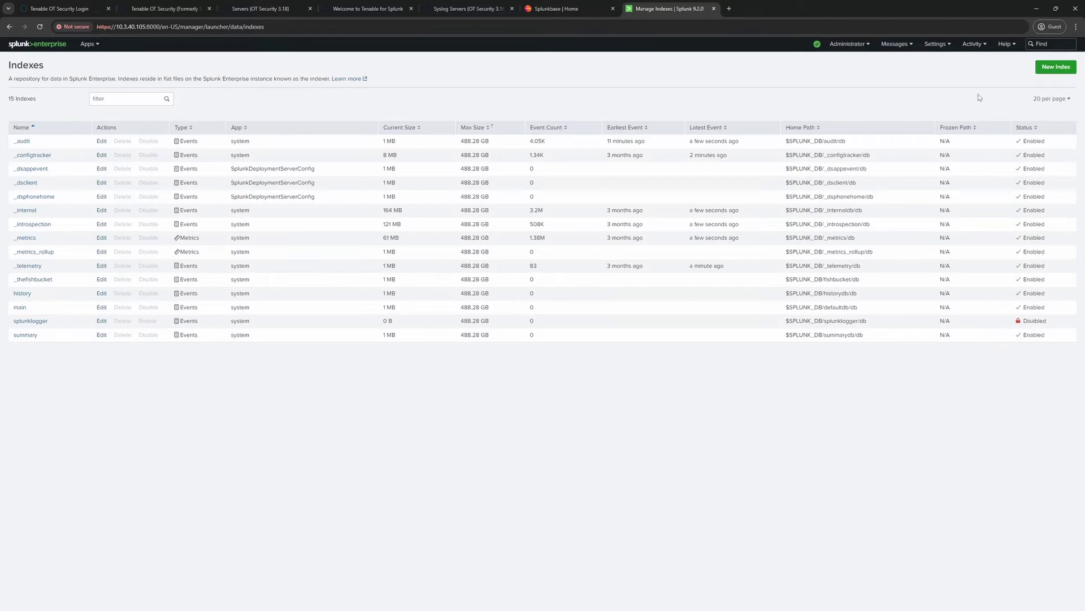
{"action": "left_click", "coordinate": [1056, 67]}
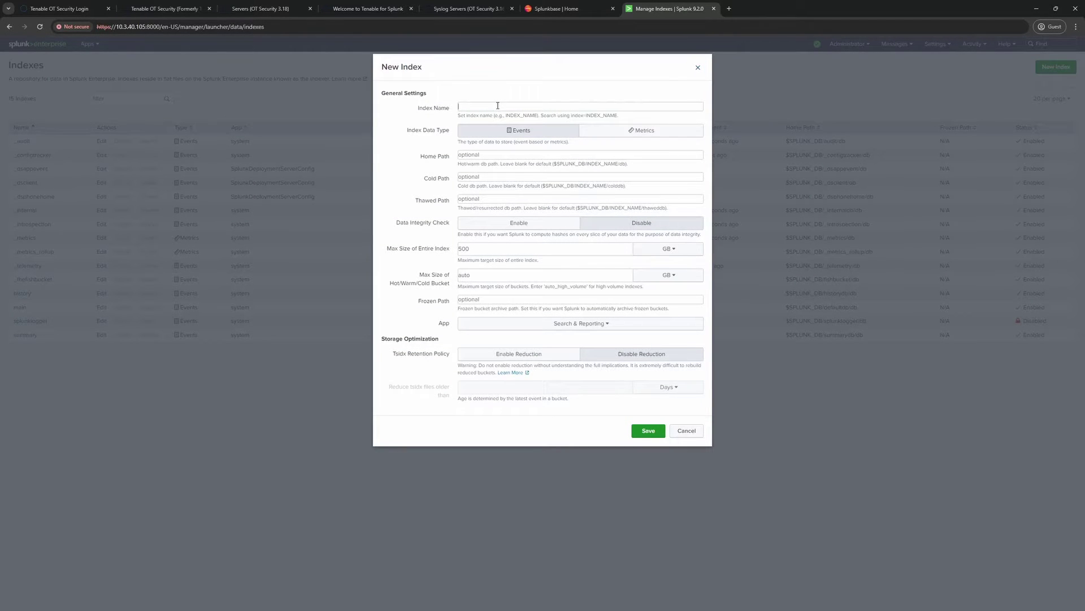
{"action": "type", "text": "syslog"}
{"action": "left_click", "coordinate": [642, 433]}
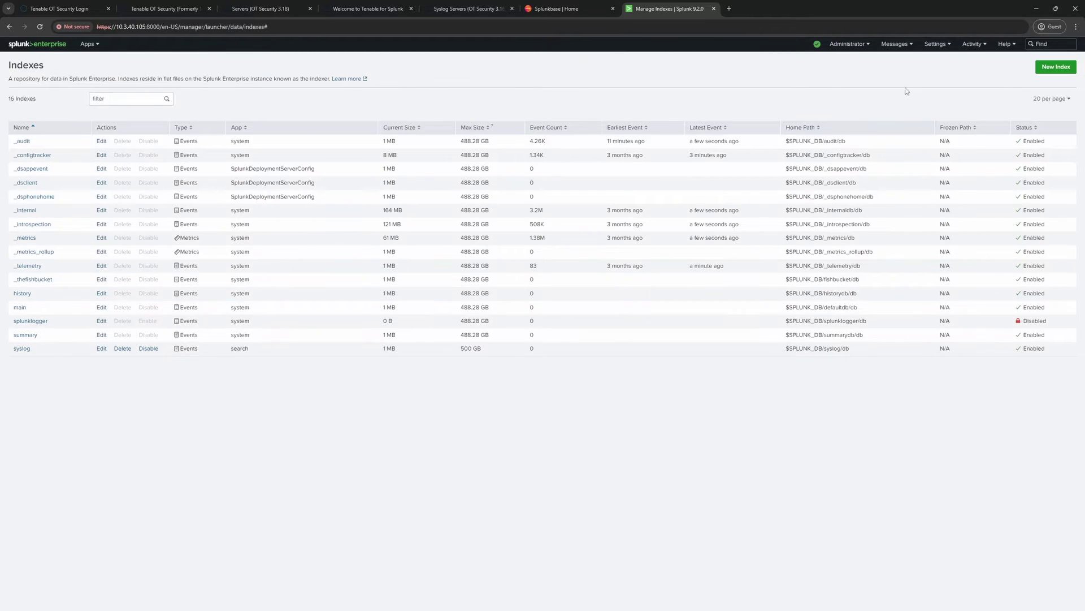
Step: Add a second events index named 'tenableevents', also capped at 500 GB
{"action": "left_click", "coordinate": [1051, 70]}
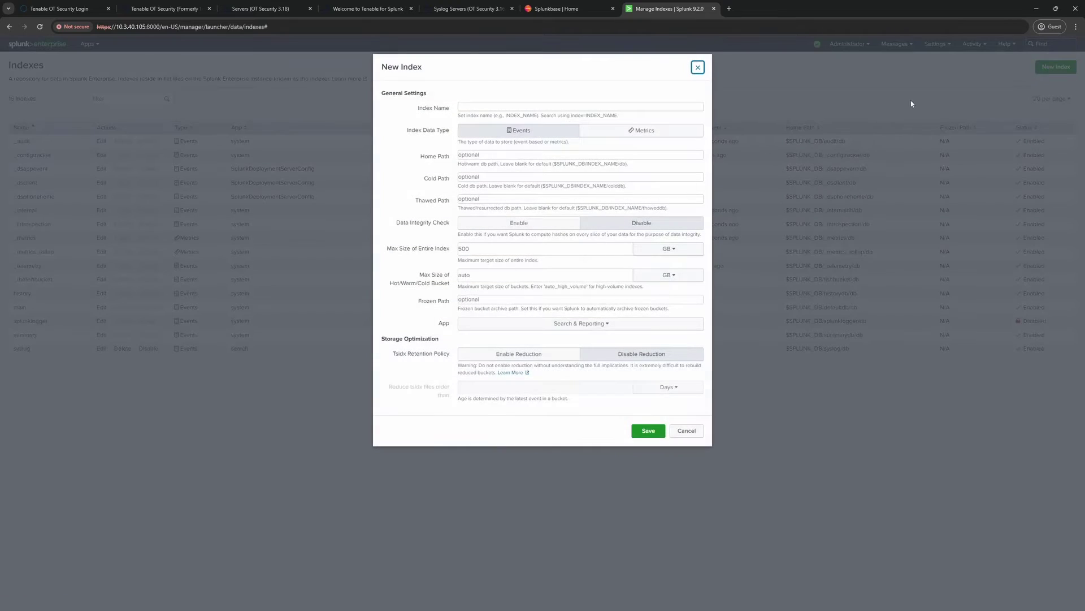
{"action": "left_click", "coordinate": [504, 108]}
{"action": "type", "text": "tenableevent"}
{"action": "key", "text": "BackSpace"}
{"action": "key", "text": "BackSpace"}
{"action": "key", "text": "BackSpace"}
{"action": "key", "text": "BackSpace"}
{"action": "type", "text": "Event"}
{"action": "left_click", "coordinate": [648, 430]}
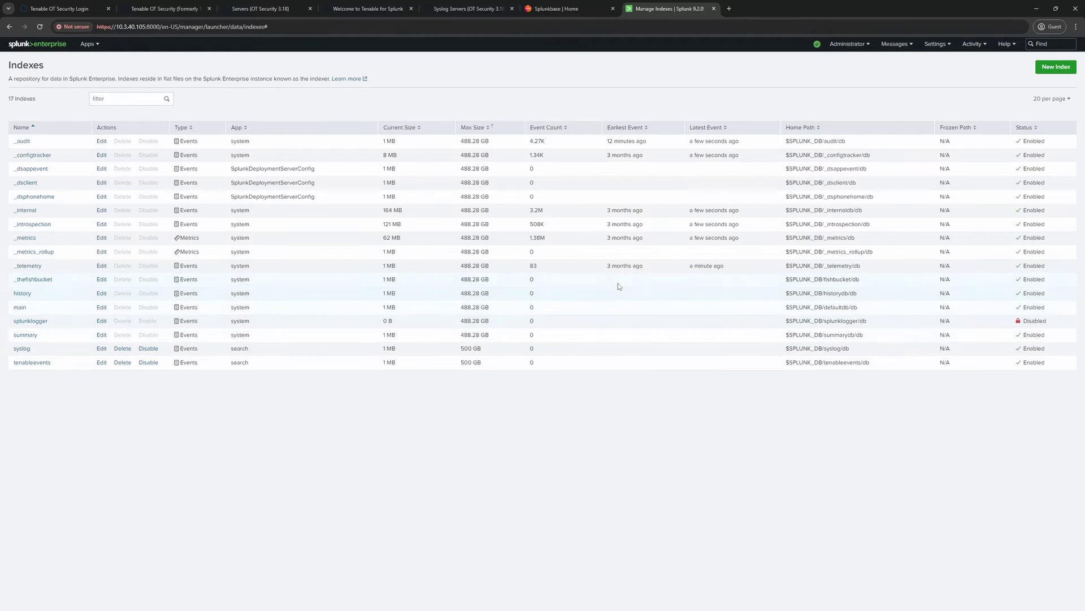
Step: Start a new UDP data input on port 514 and advance to Input Settings
{"action": "left_click", "coordinate": [938, 45]}
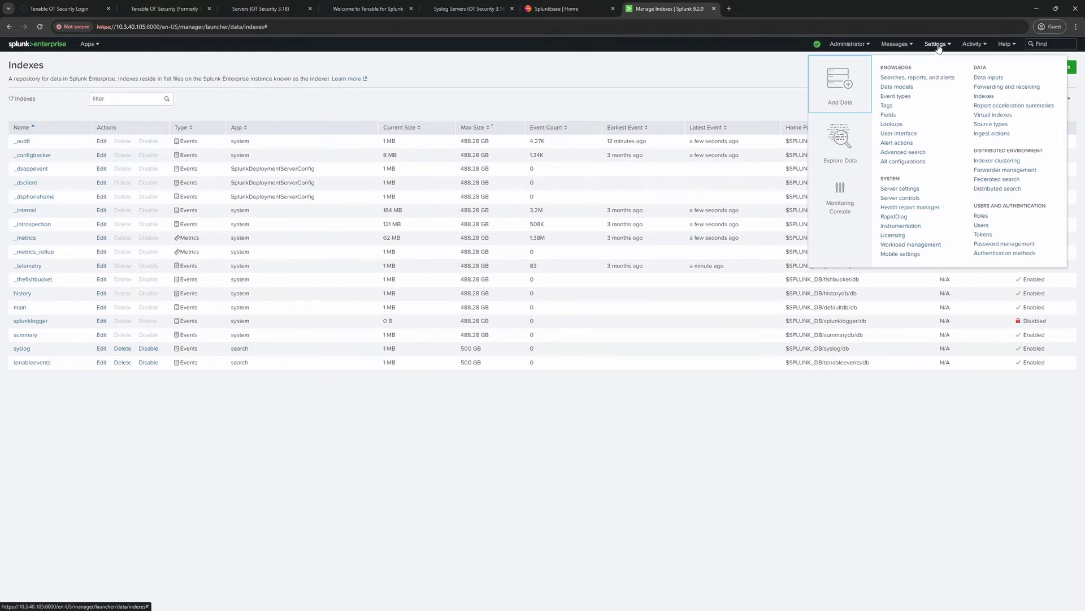
{"action": "left_click", "coordinate": [992, 79]}
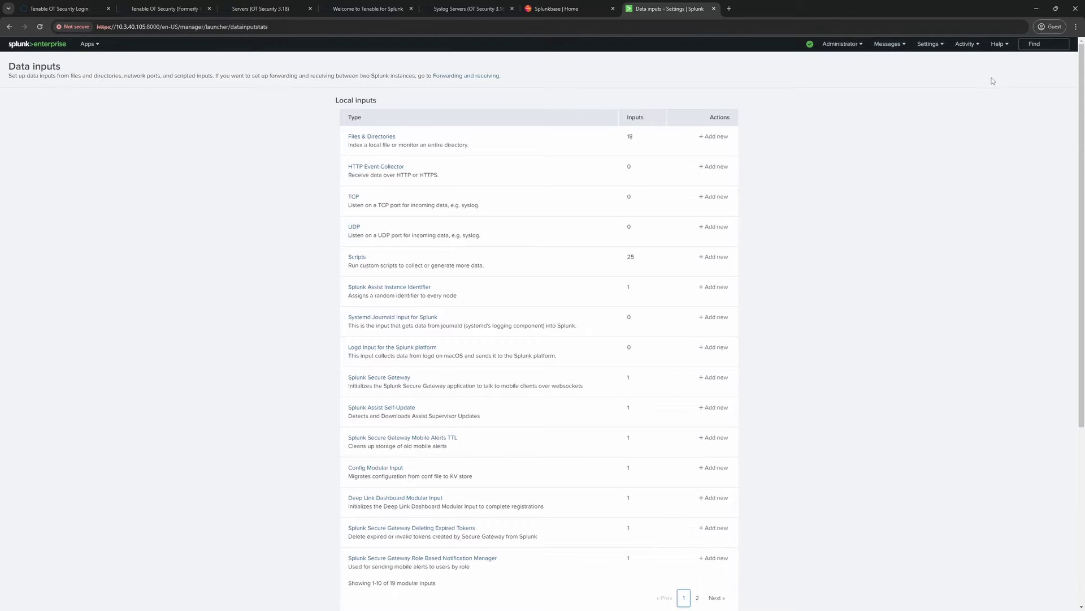
{"action": "left_click", "coordinate": [709, 229]}
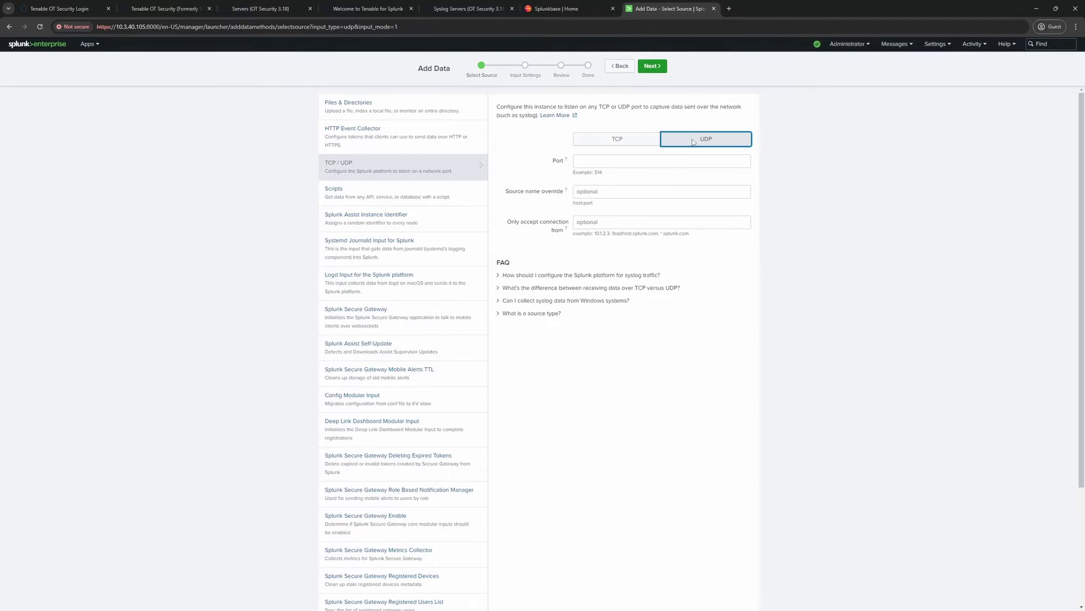
{"action": "left_click", "coordinate": [626, 163]}
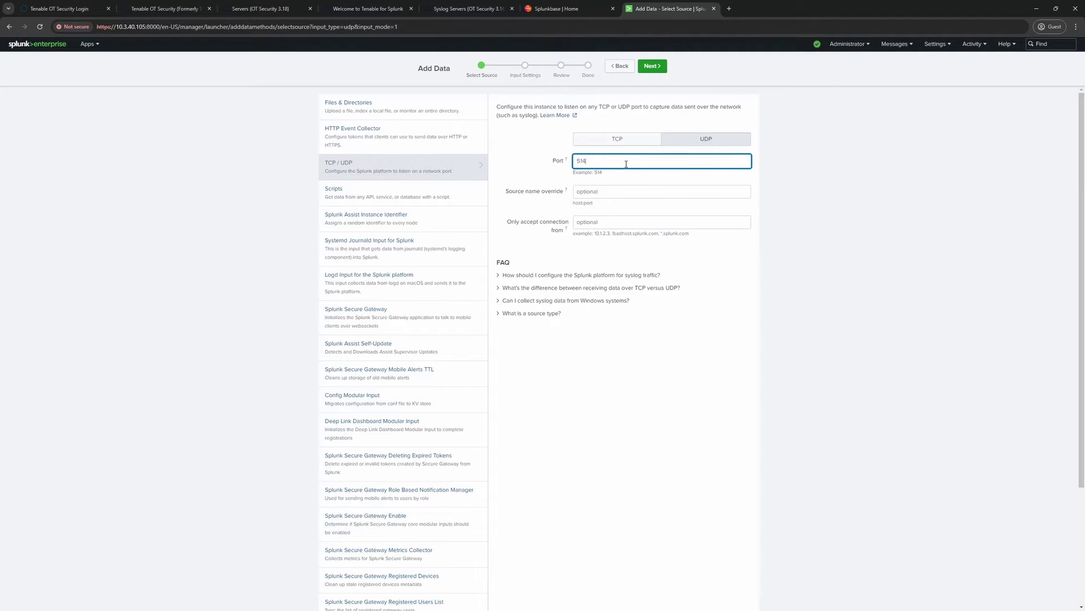
{"action": "left_click", "coordinate": [652, 67]}
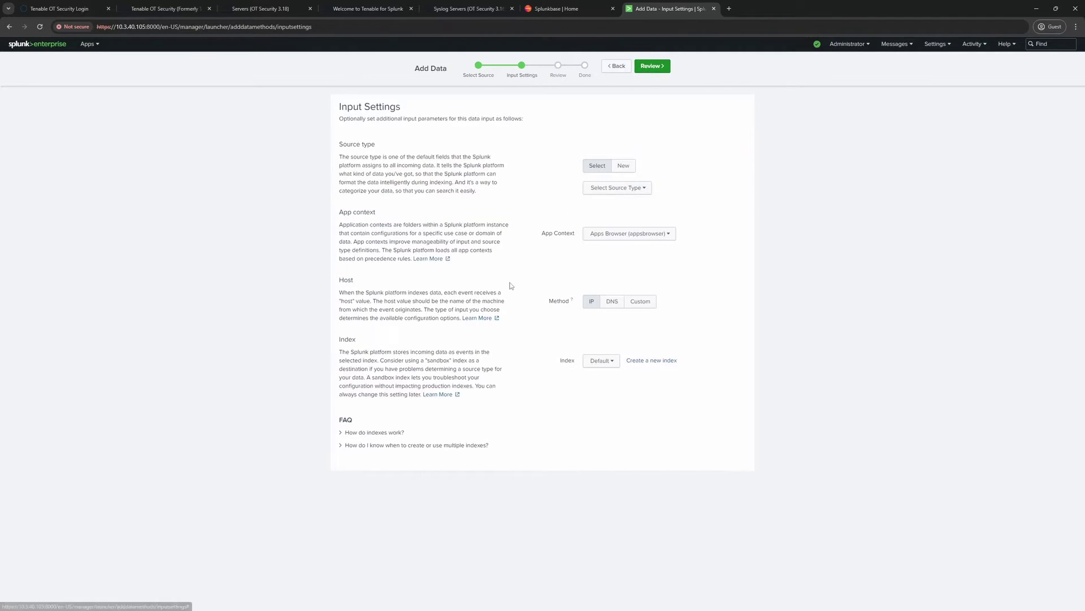
Step: Set the UDP input's source type to syslog
{"action": "left_click", "coordinate": [603, 189]}
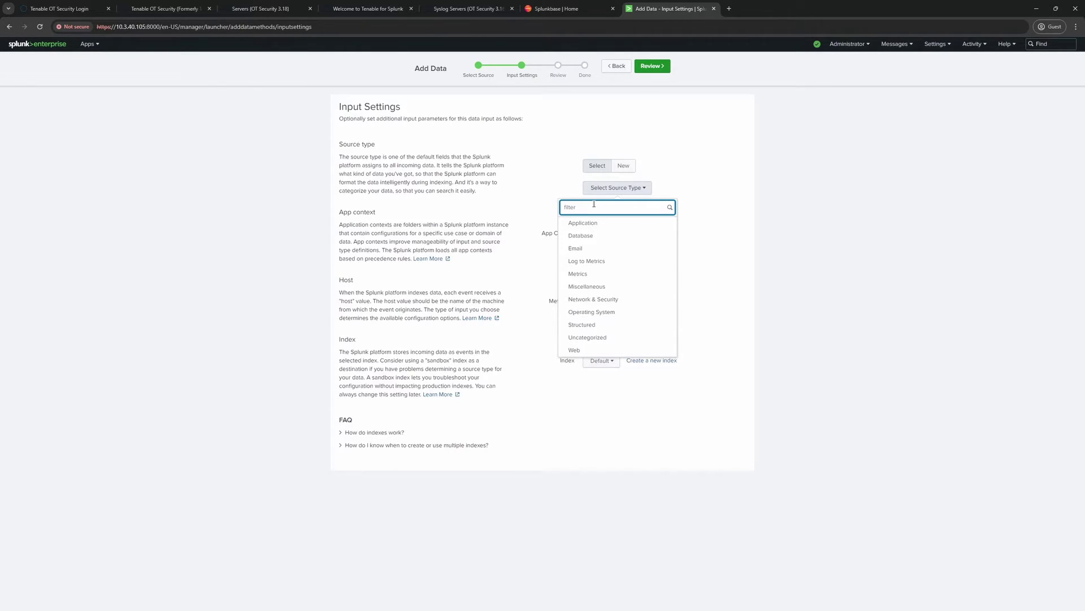
{"action": "type", "text": "sysl"}
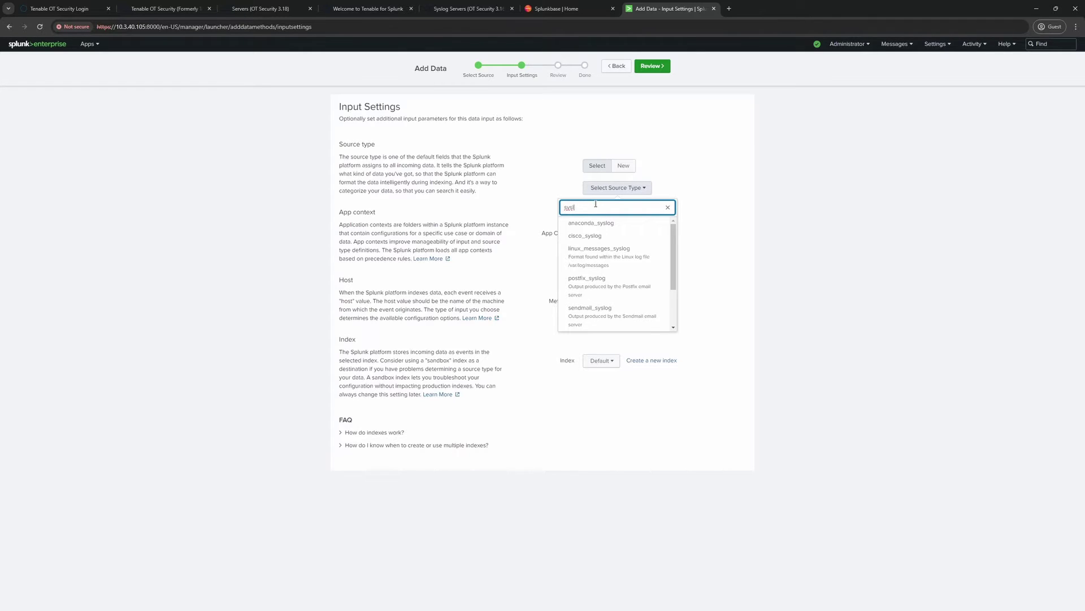
{"action": "type", "text": "o"}
{"action": "scroll", "coordinate": [602, 270], "scroll_direction": "down", "scroll_amount": 2}
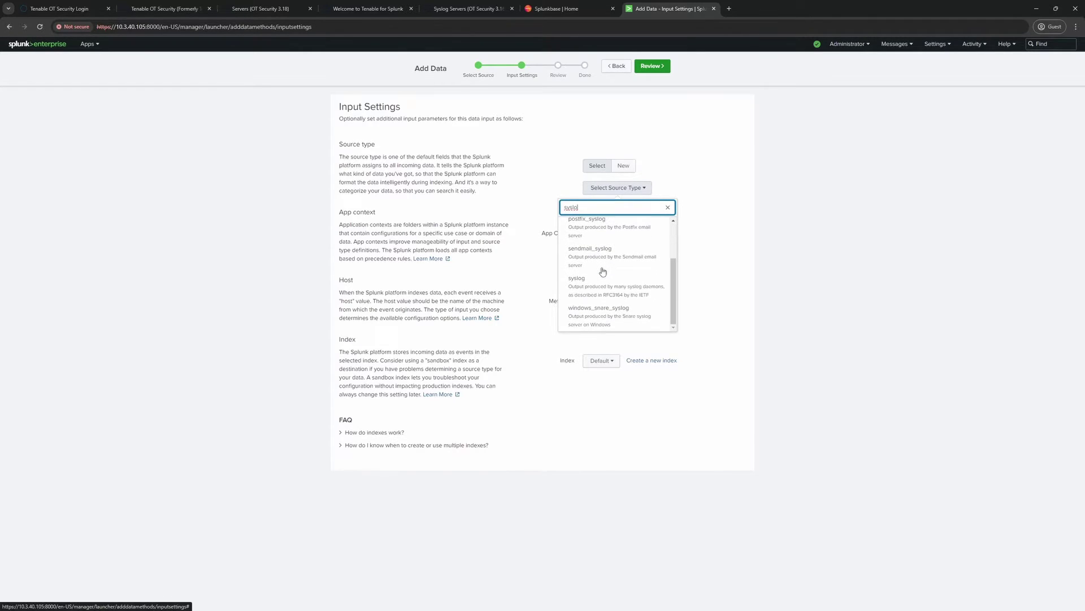
{"action": "left_click", "coordinate": [598, 290]}
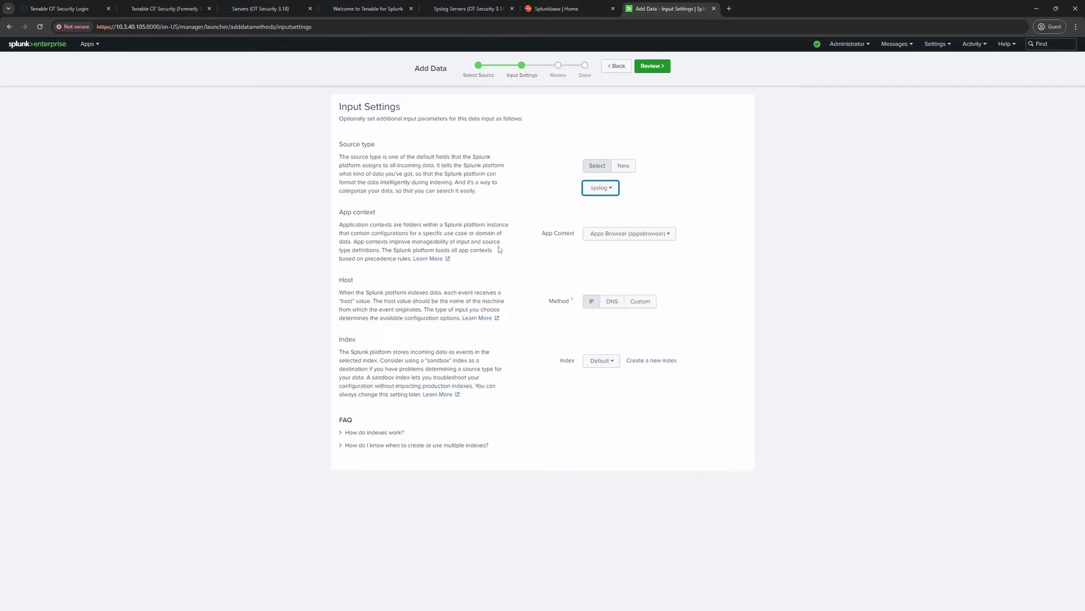
Step: Route the input to the syslog index, create it, then return to Tenable OT Security
{"action": "left_click", "coordinate": [665, 238]}
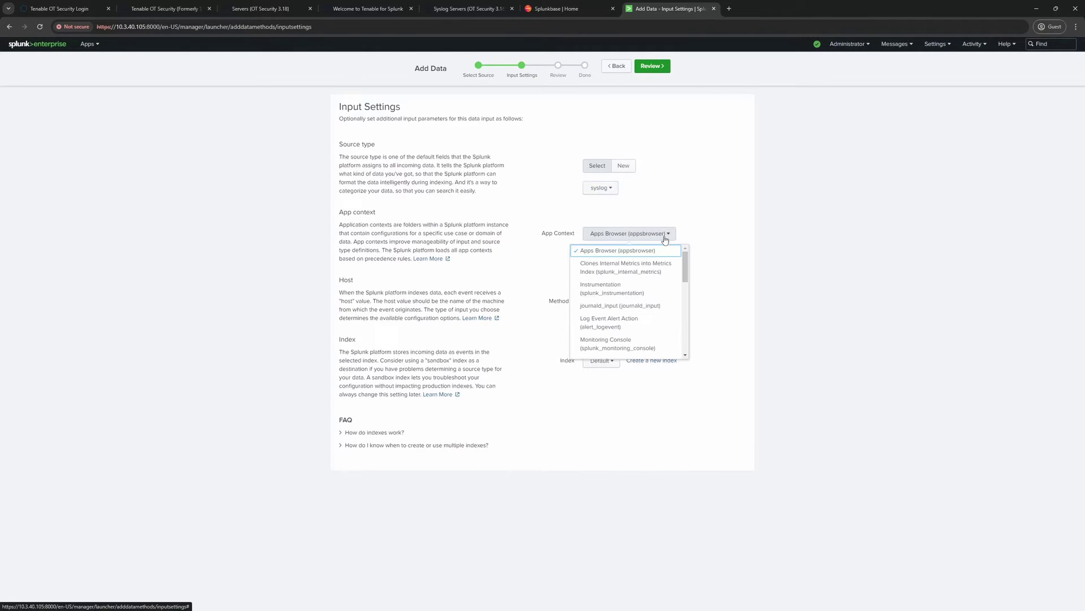
{"action": "left_click", "coordinate": [711, 207]}
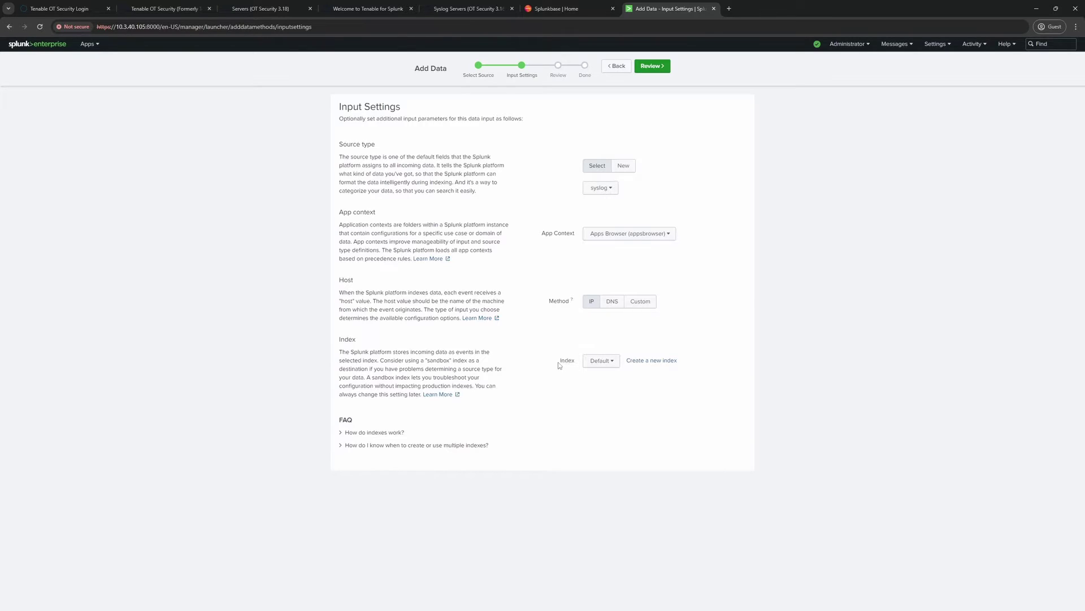
{"action": "left_click", "coordinate": [609, 363]}
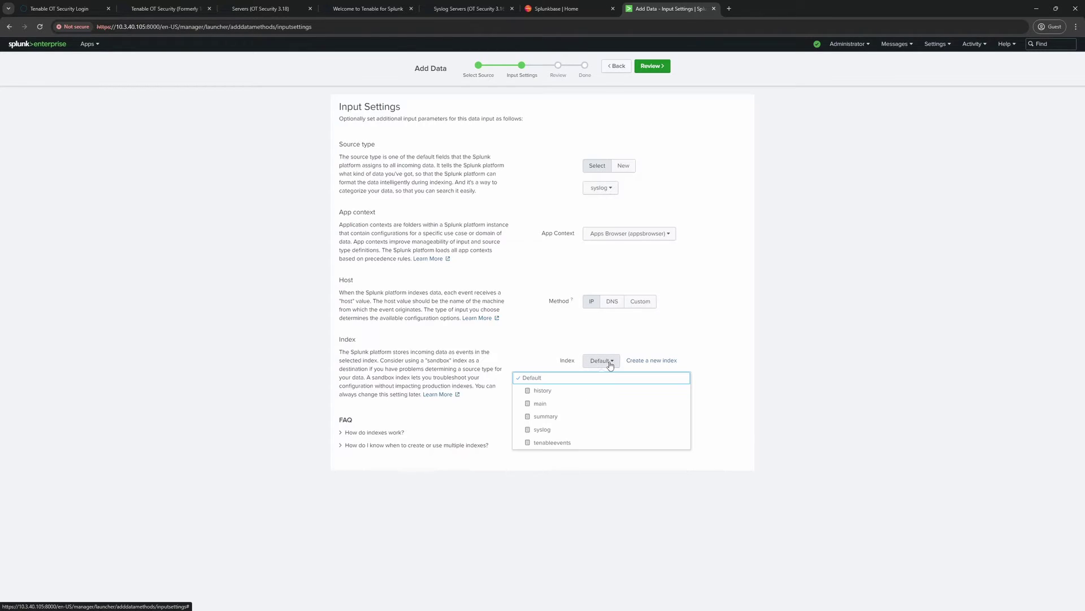
{"action": "left_click", "coordinate": [563, 431]}
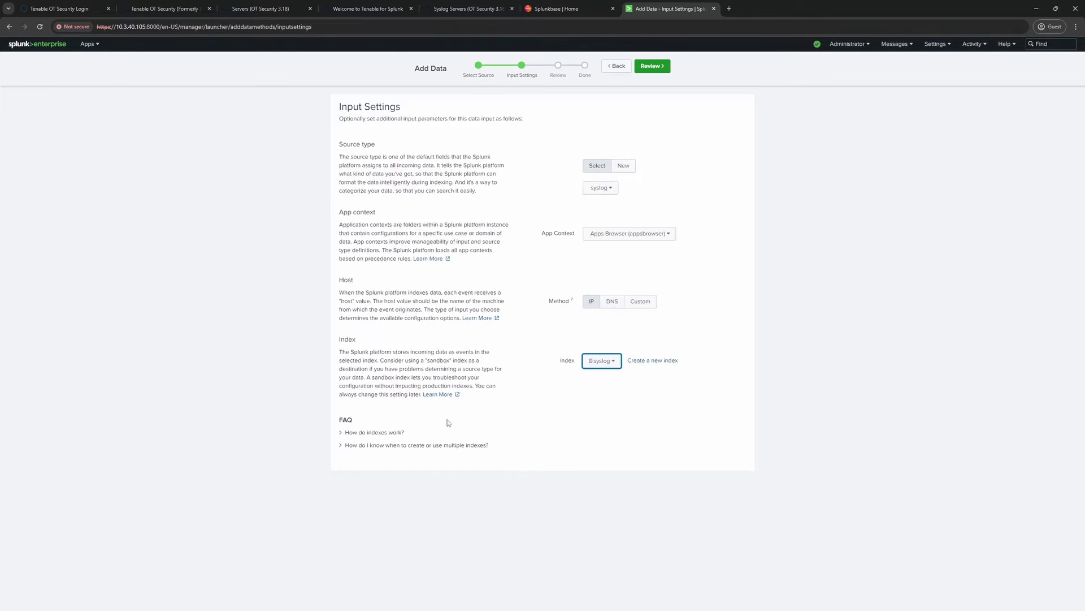
{"action": "left_click", "coordinate": [663, 66]}
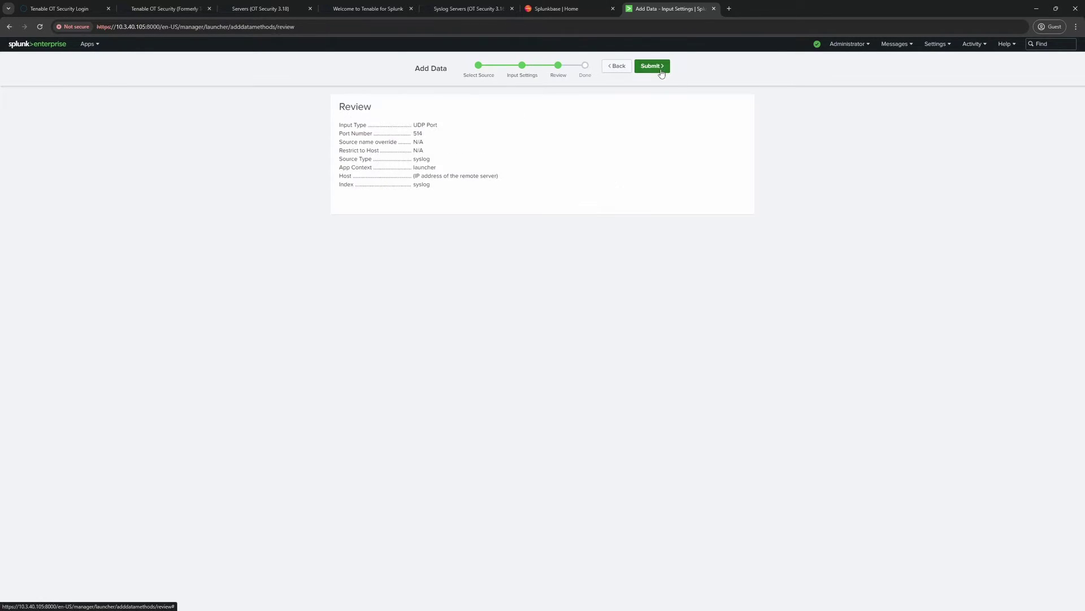
{"action": "left_click", "coordinate": [668, 67]}
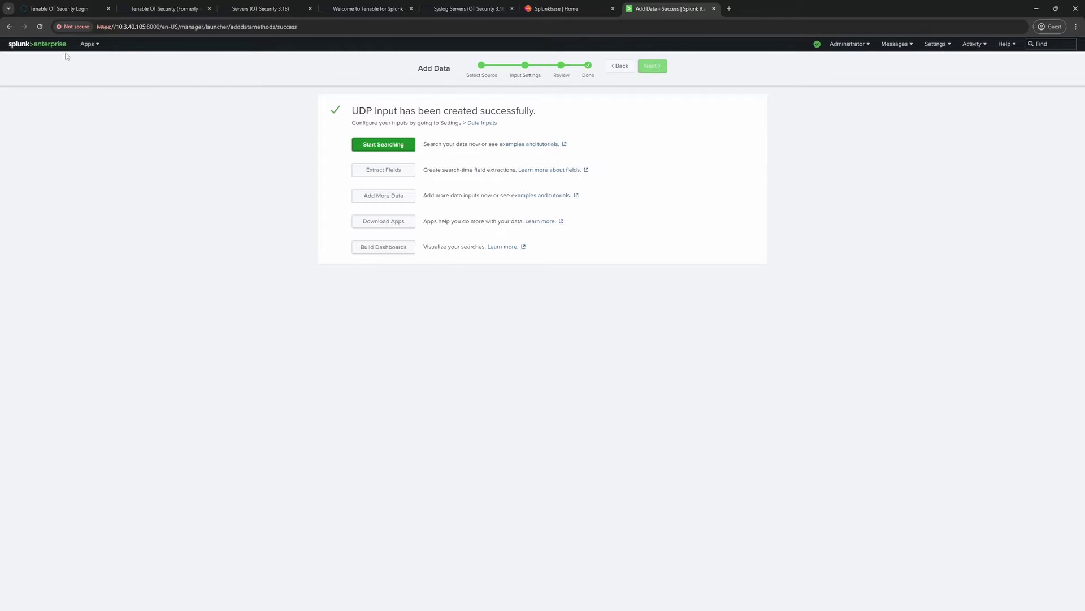
{"action": "left_click", "coordinate": [43, 11]}
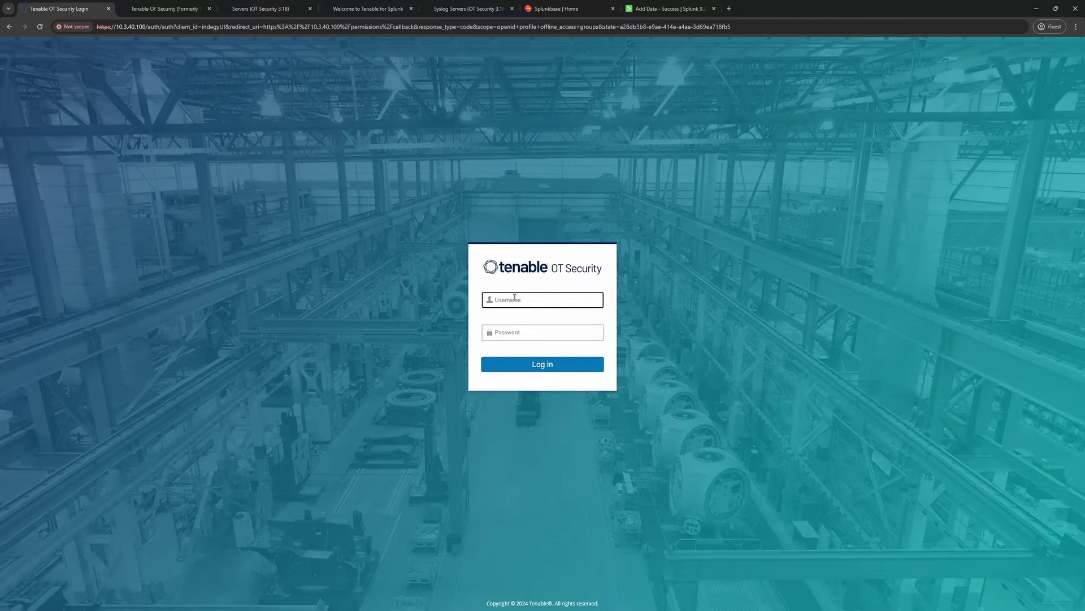
Step: Sign in to Tenable OT Security as admin and open Local Settings > Servers > Syslog Servers
{"action": "type", "text": "admin"}
{"action": "key", "text": "Tab"}
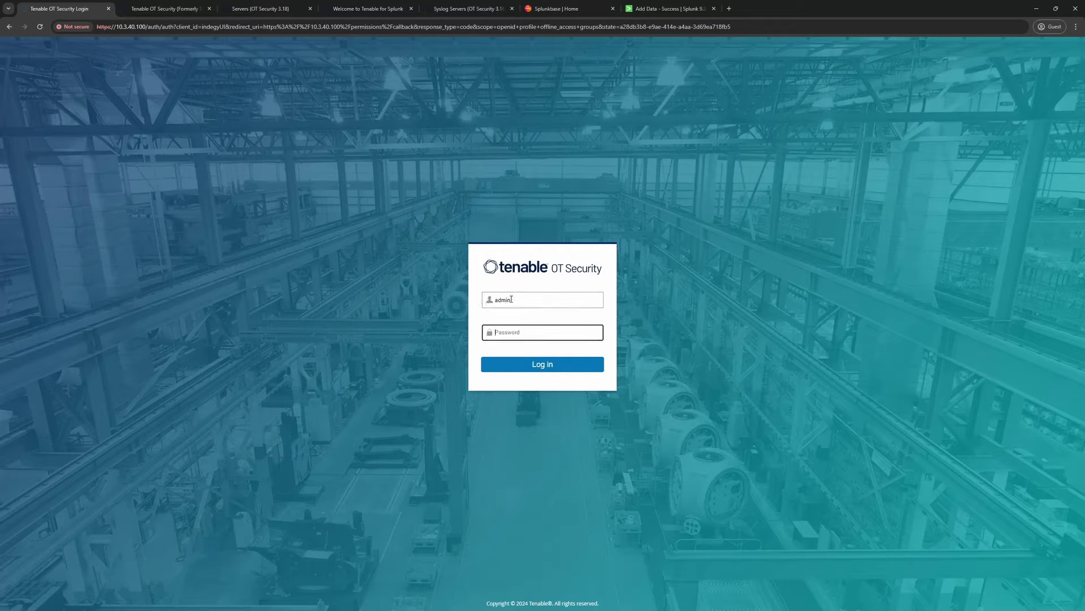
{"action": "type", "text": "*************"}
{"action": "key", "text": "Return"}
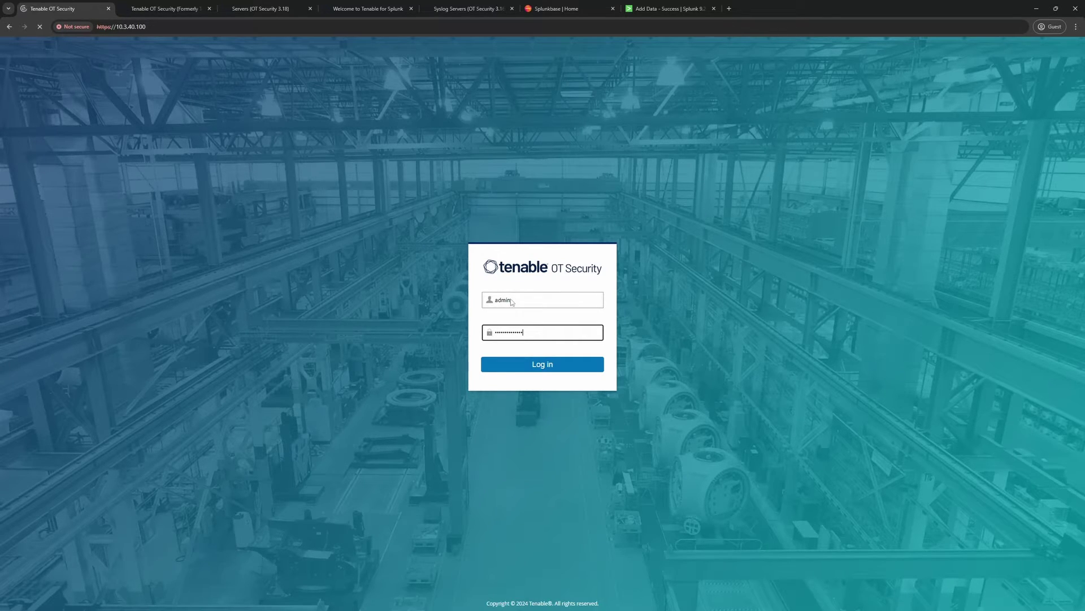
{"action": "left_click", "coordinate": [36, 252]}
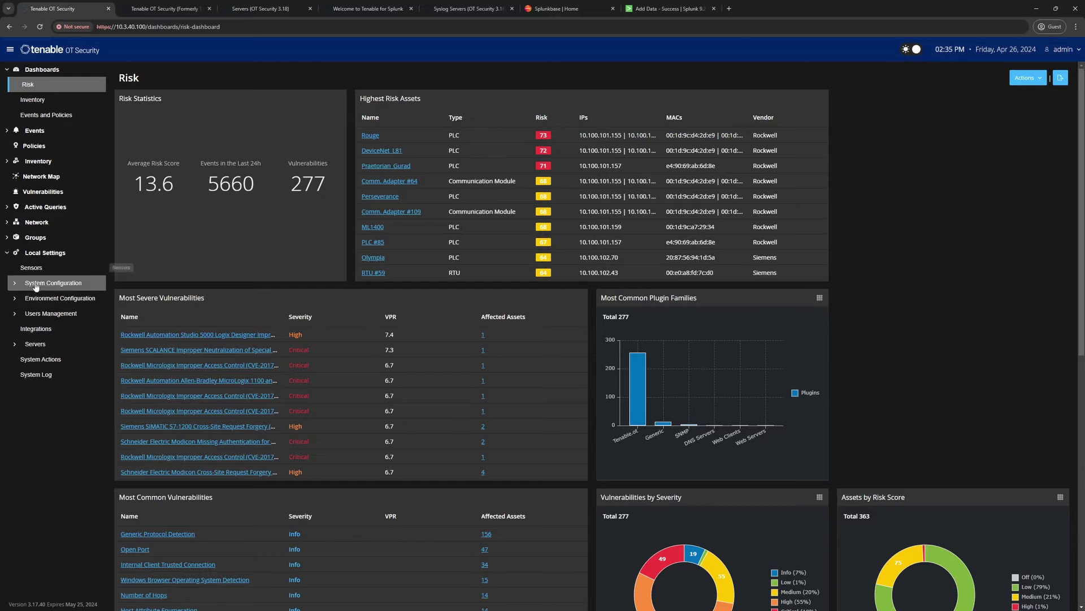
{"action": "left_click", "coordinate": [33, 344]}
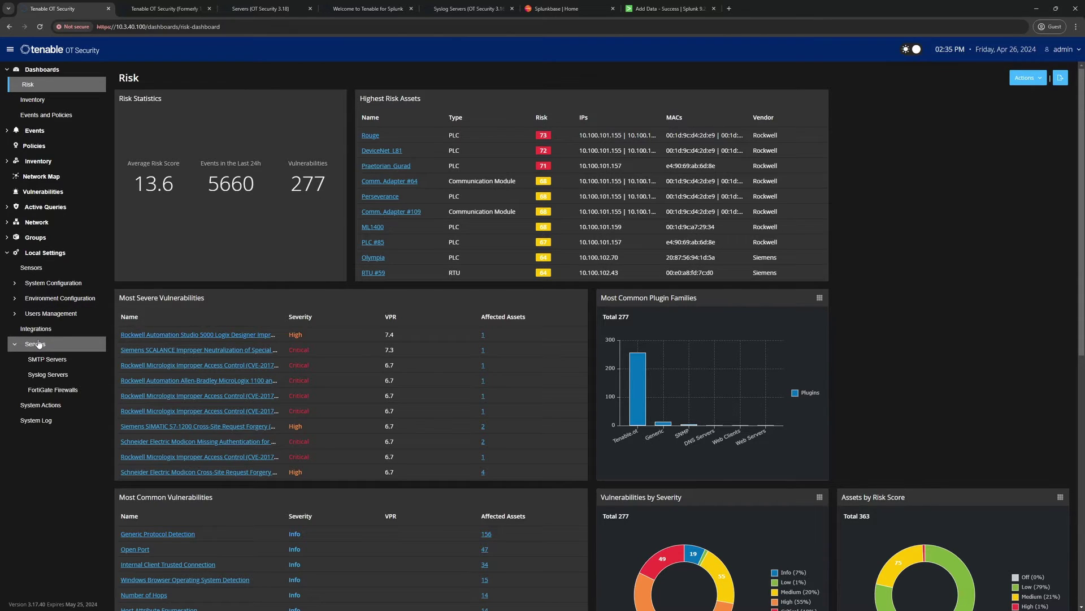
{"action": "left_click", "coordinate": [49, 376]}
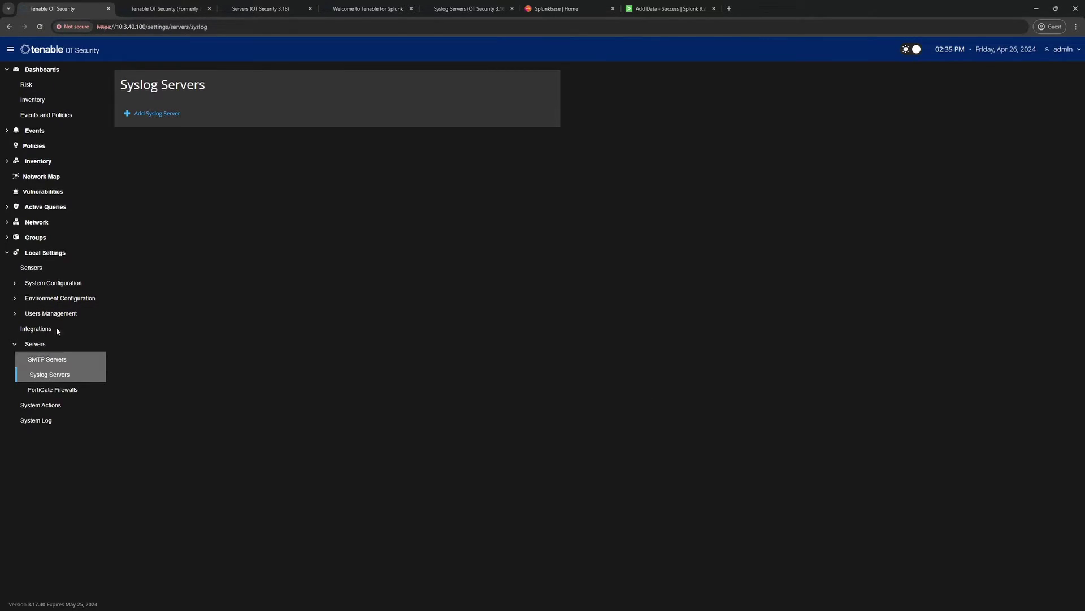
Step: Add syslog server 'Splunk' at 10.3.40.105, port 514, UDP, sending a test message
{"action": "left_click", "coordinate": [147, 113]}
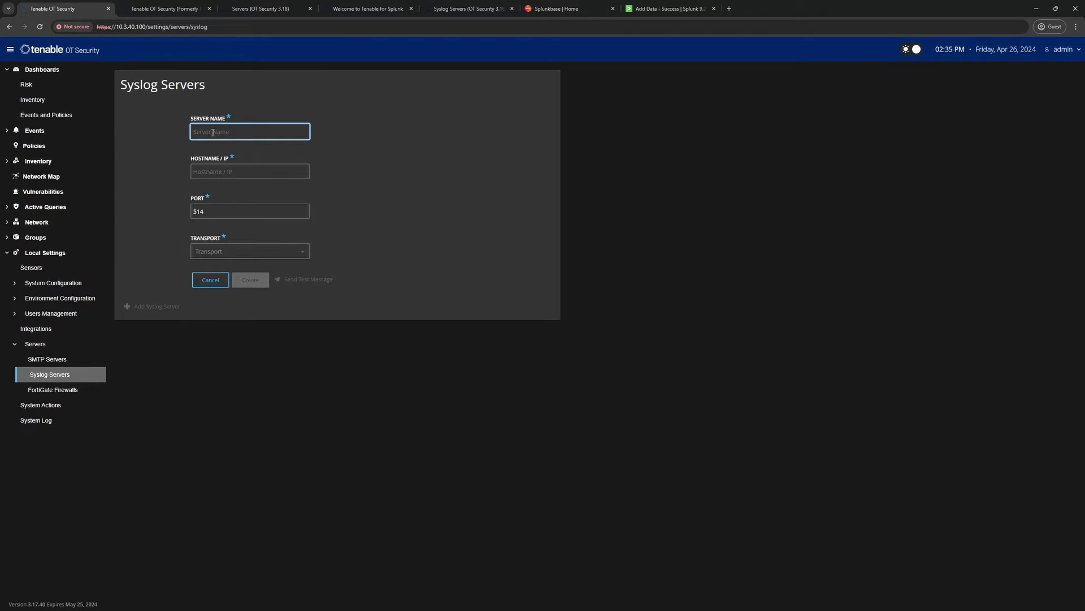
{"action": "type", "text": "Splunk"}
{"action": "left_click", "coordinate": [215, 171]}
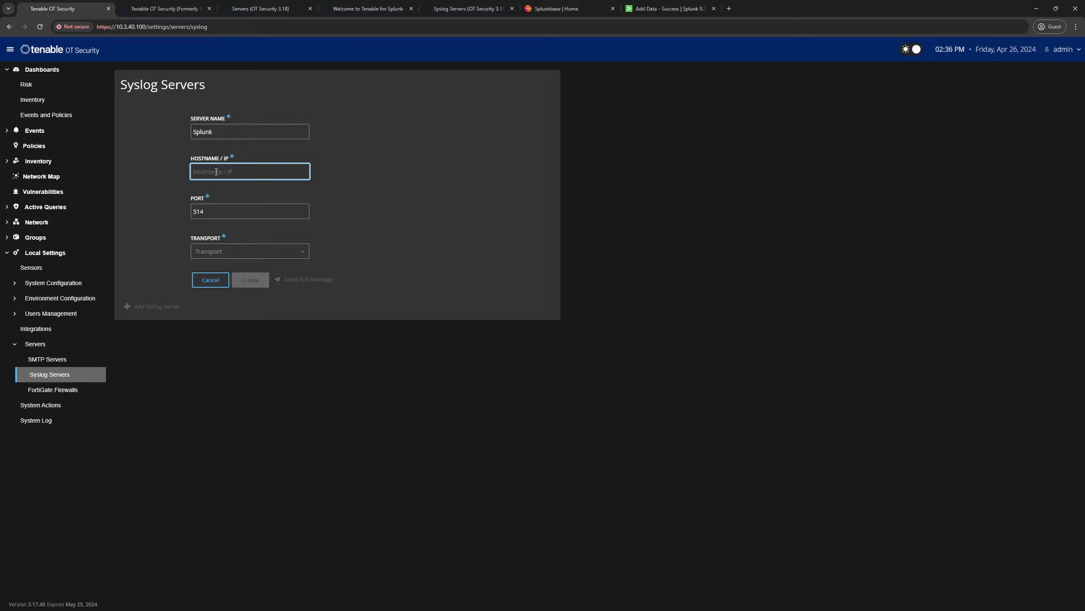
{"action": "type", "text": "10."}
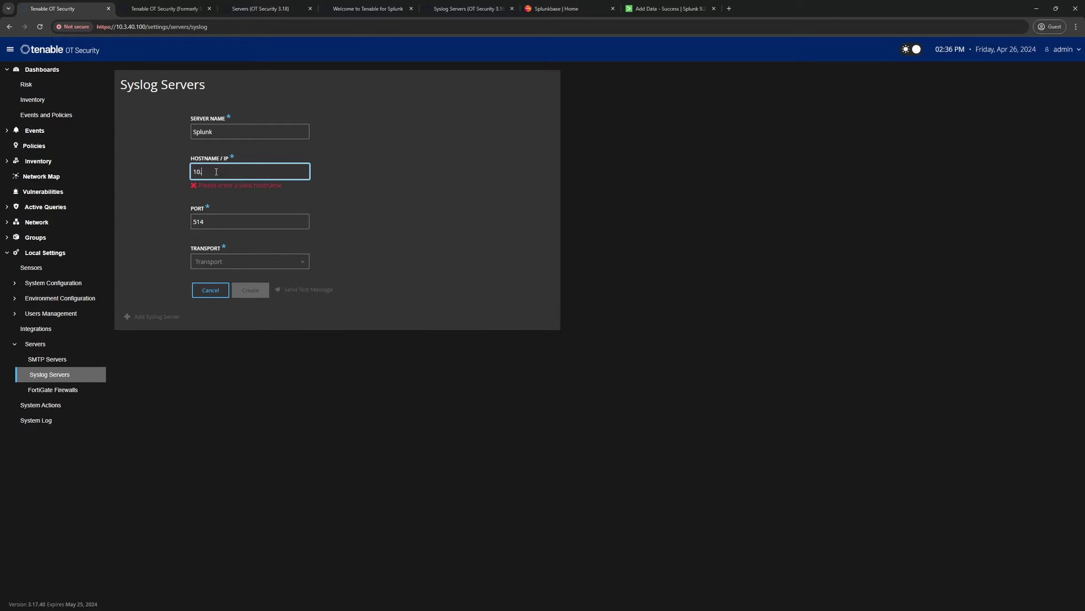
{"action": "type", "text": "3.40.105"}
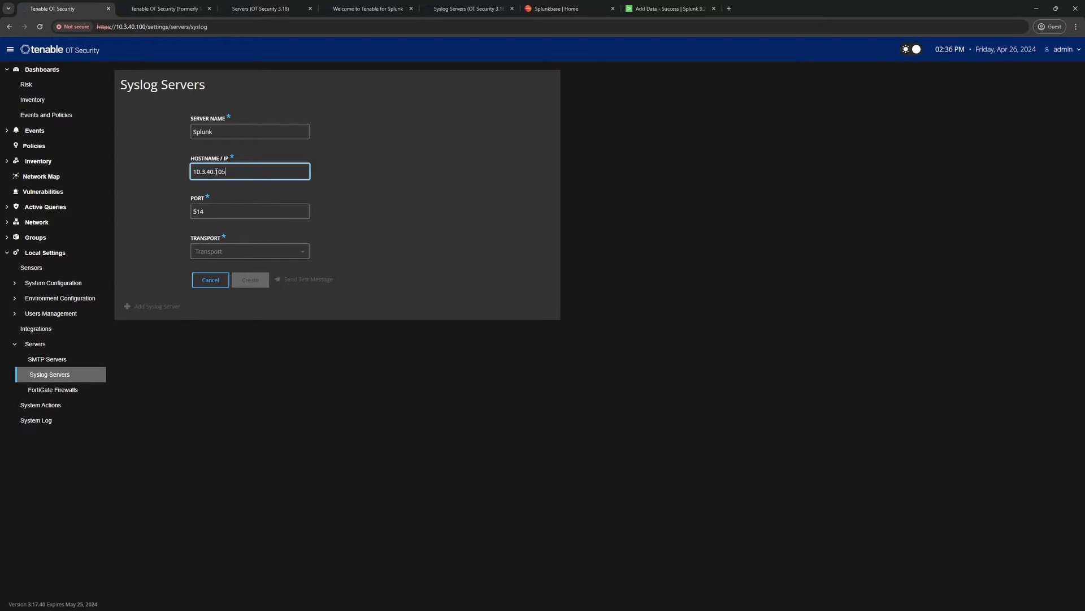
{"action": "left_click", "coordinate": [222, 215]}
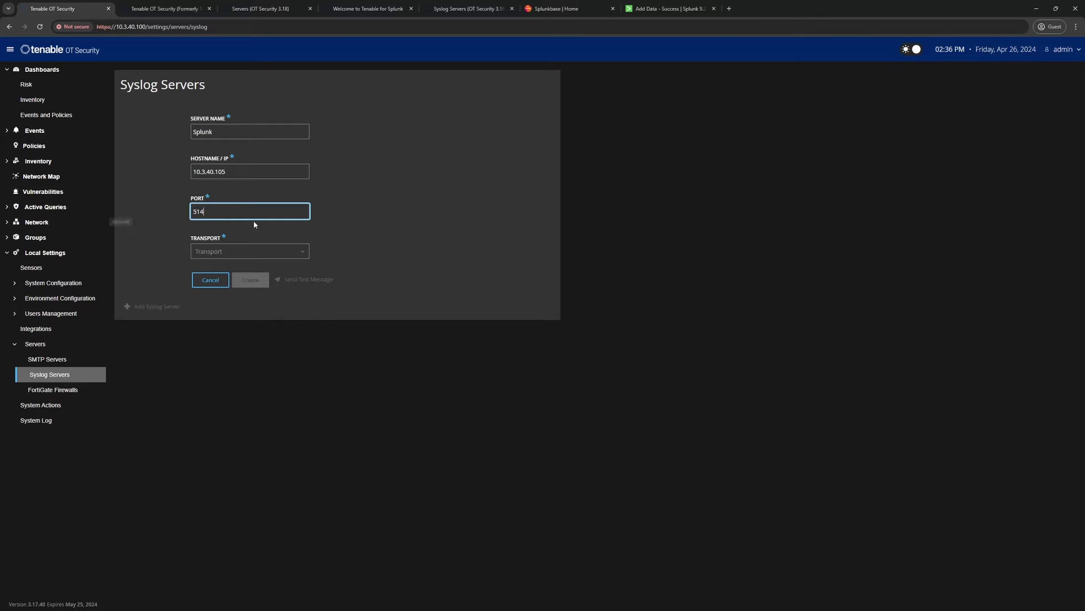
{"action": "left_click", "coordinate": [215, 253]}
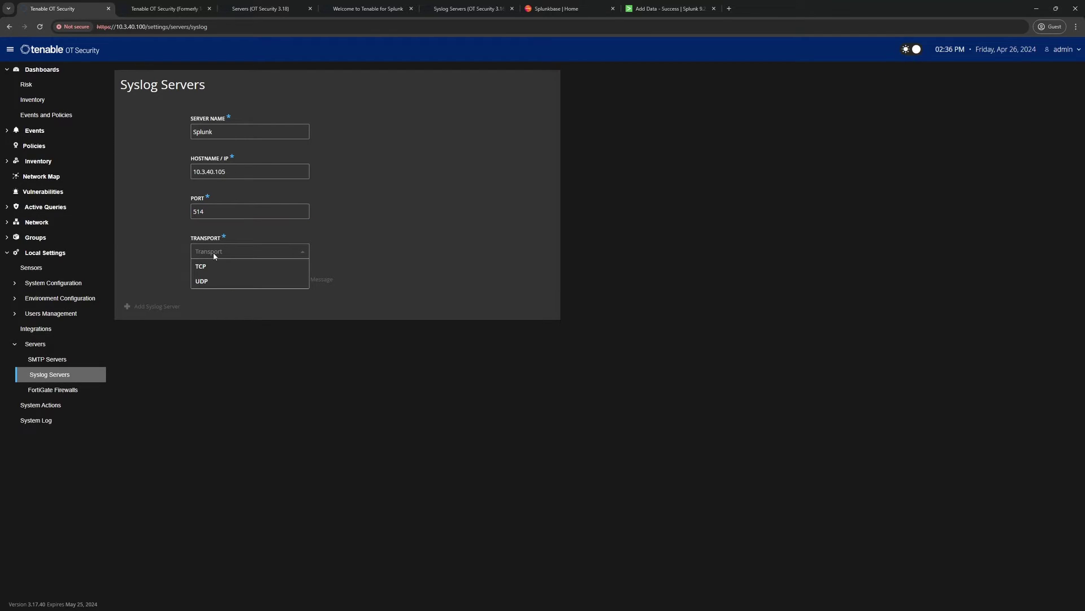
{"action": "left_click", "coordinate": [202, 281]}
{"action": "left_click", "coordinate": [447, 221]}
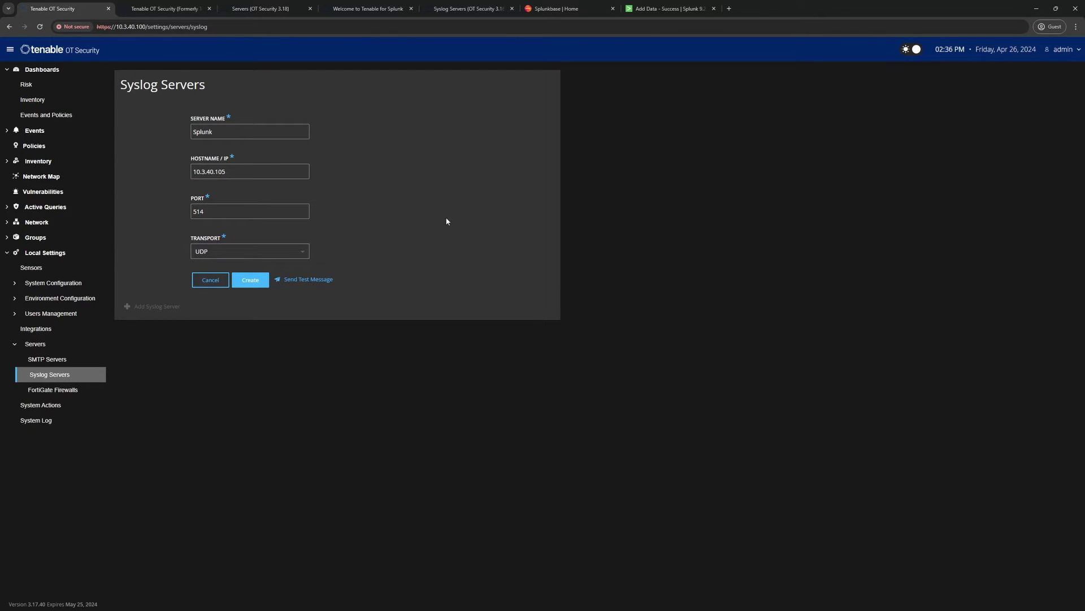
{"action": "left_click", "coordinate": [307, 281]}
{"action": "left_click", "coordinate": [253, 281]}
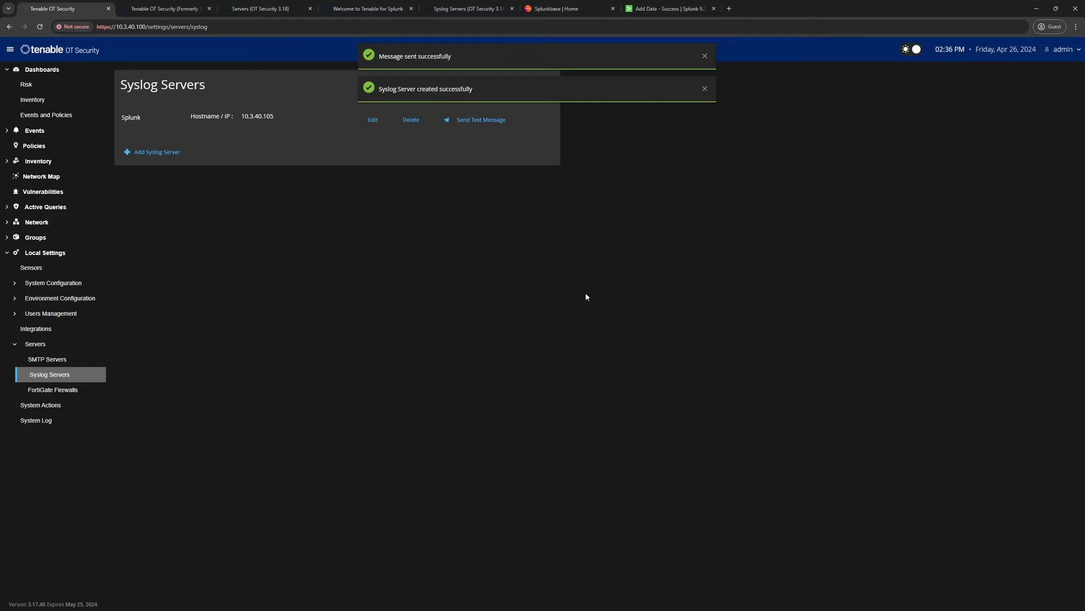
Step: Return to Splunk and open the Search & Reporting app
{"action": "left_click", "coordinate": [660, 12]}
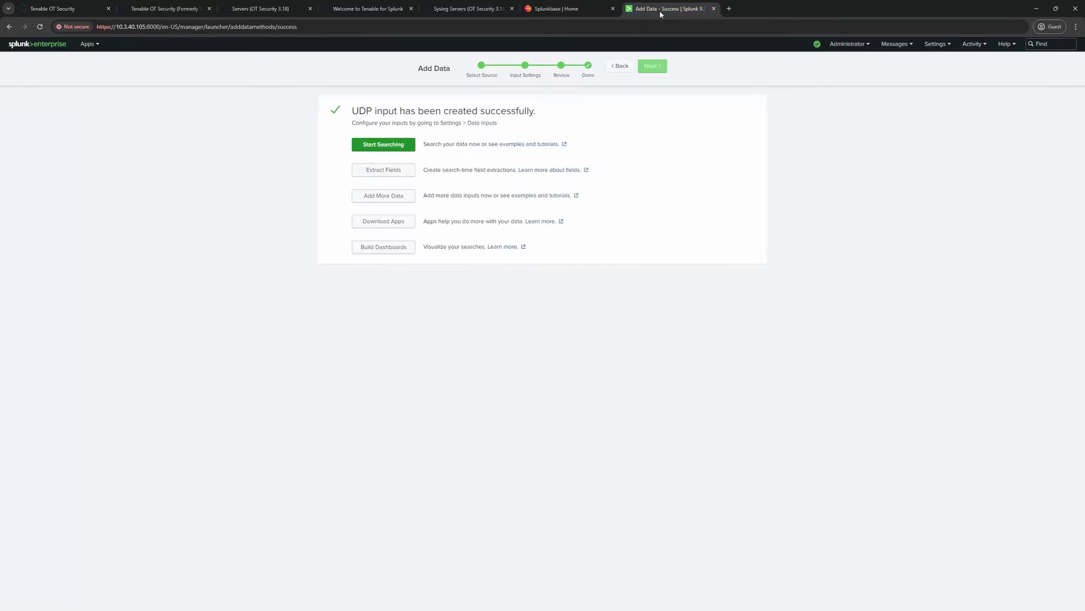
{"action": "left_click", "coordinate": [34, 44]}
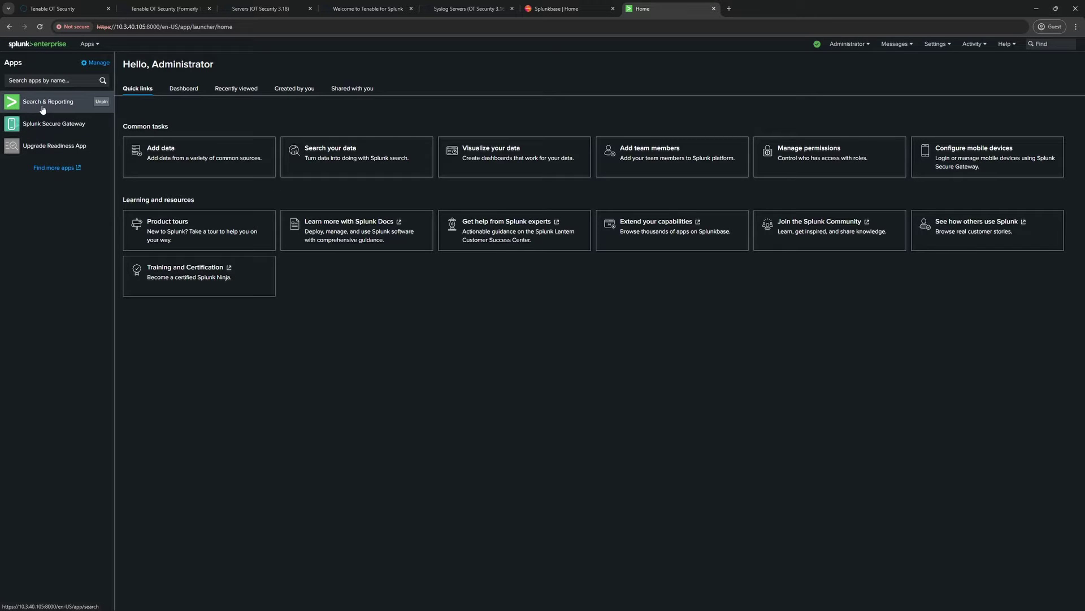
{"action": "left_click", "coordinate": [45, 108]}
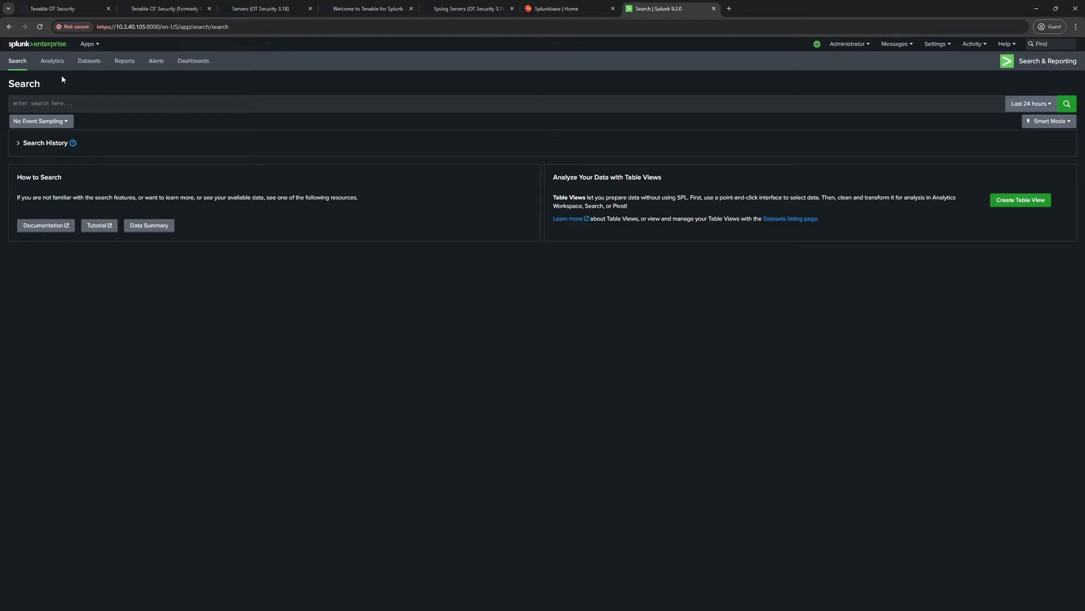
Step: Search index="syslog" to show the Tenable test event received on udp:514
{"action": "left_click", "coordinate": [57, 105]}
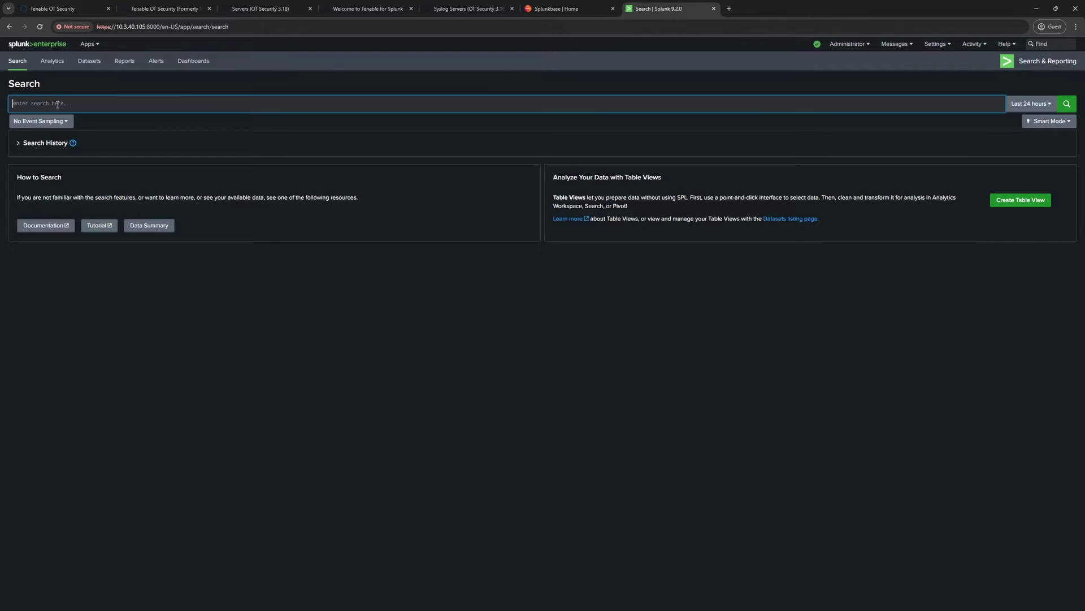
{"action": "type", "text": "index"}
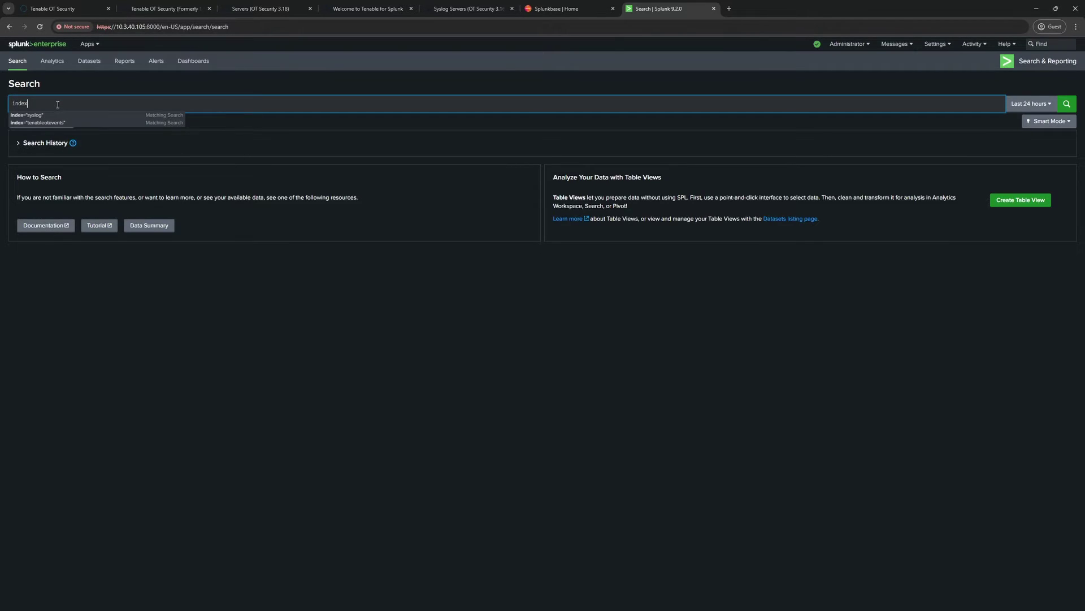
{"action": "left_click", "coordinate": [51, 115]}
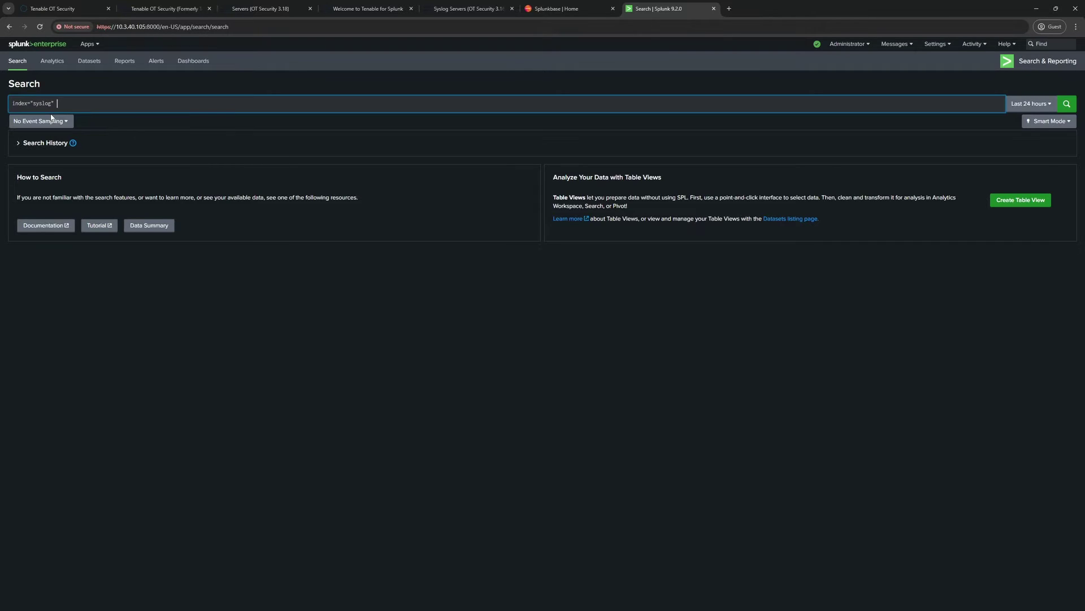
{"action": "key", "text": "Return"}
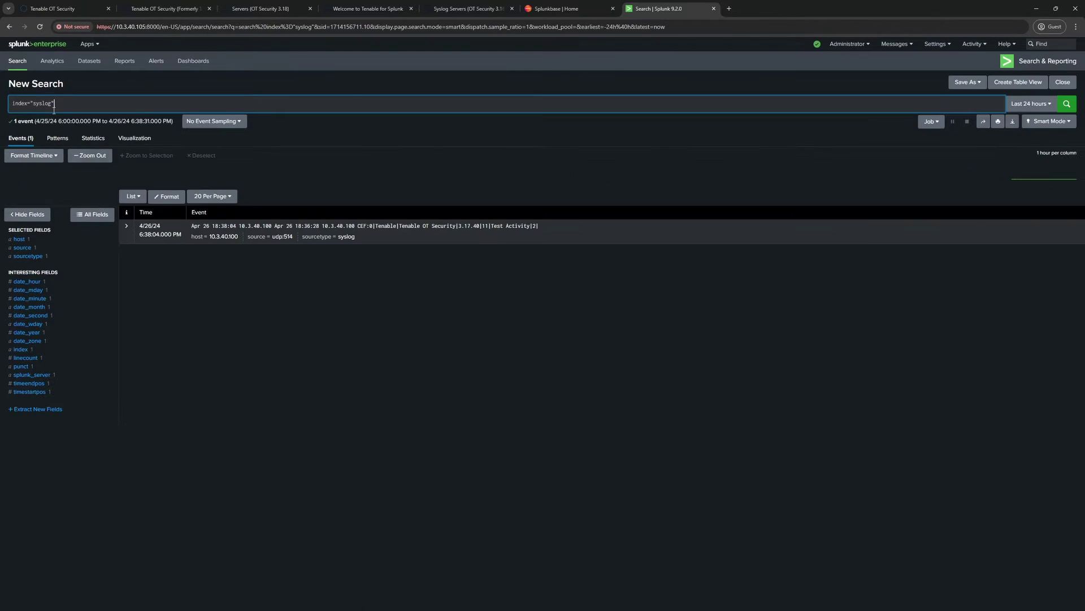
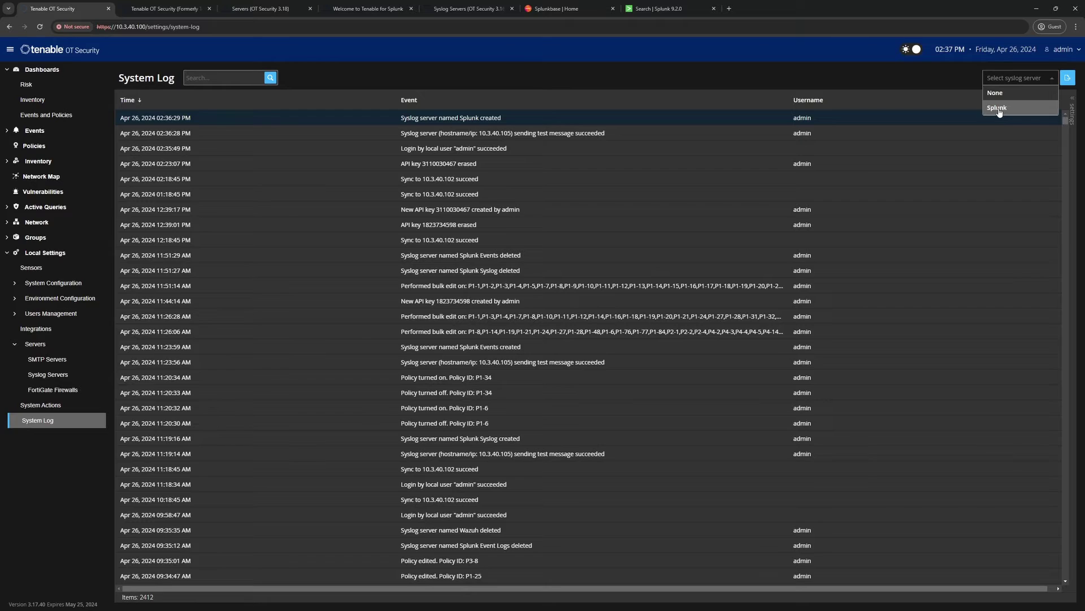
Step: Send the System Log to the Splunk syslog server and bring up the Policies list
{"action": "left_click", "coordinate": [999, 108]}
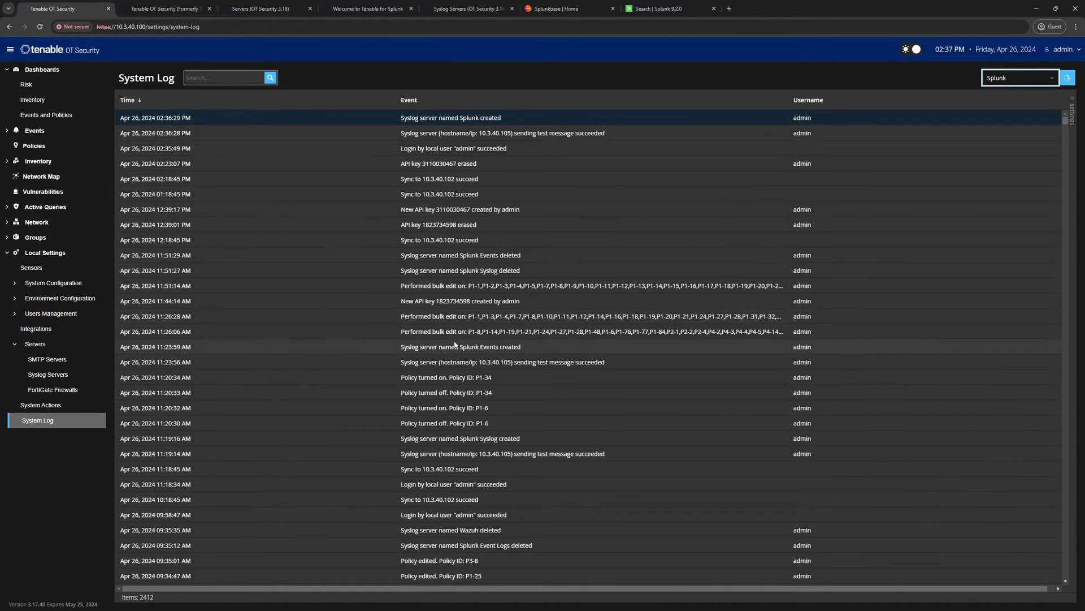
{"action": "scroll", "coordinate": [458, 382], "scroll_direction": "down", "scroll_amount": 1}
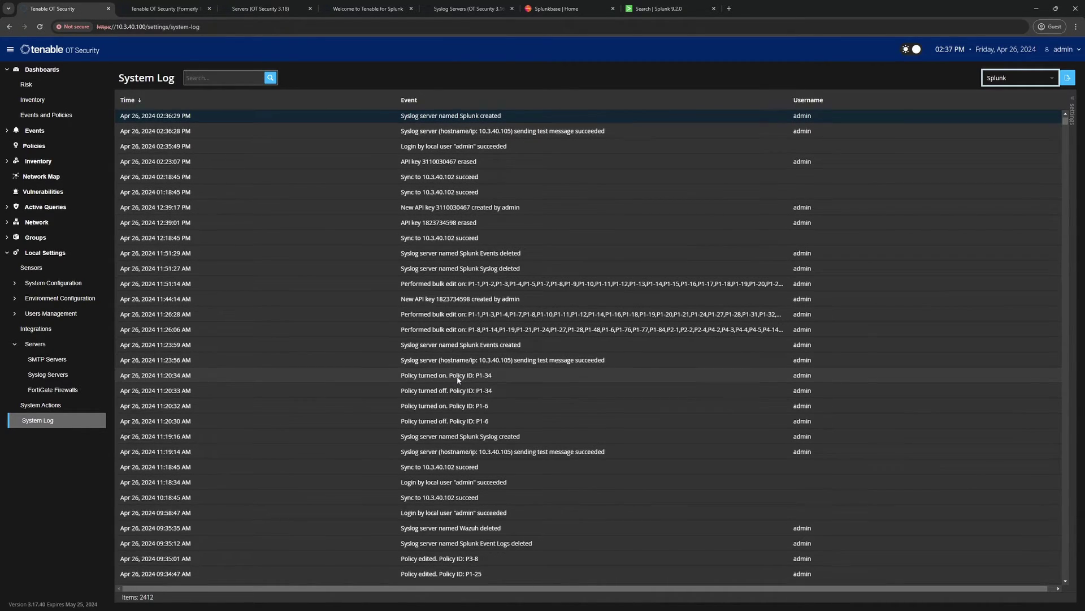
{"action": "scroll", "coordinate": [457, 381], "scroll_direction": "up", "scroll_amount": 1}
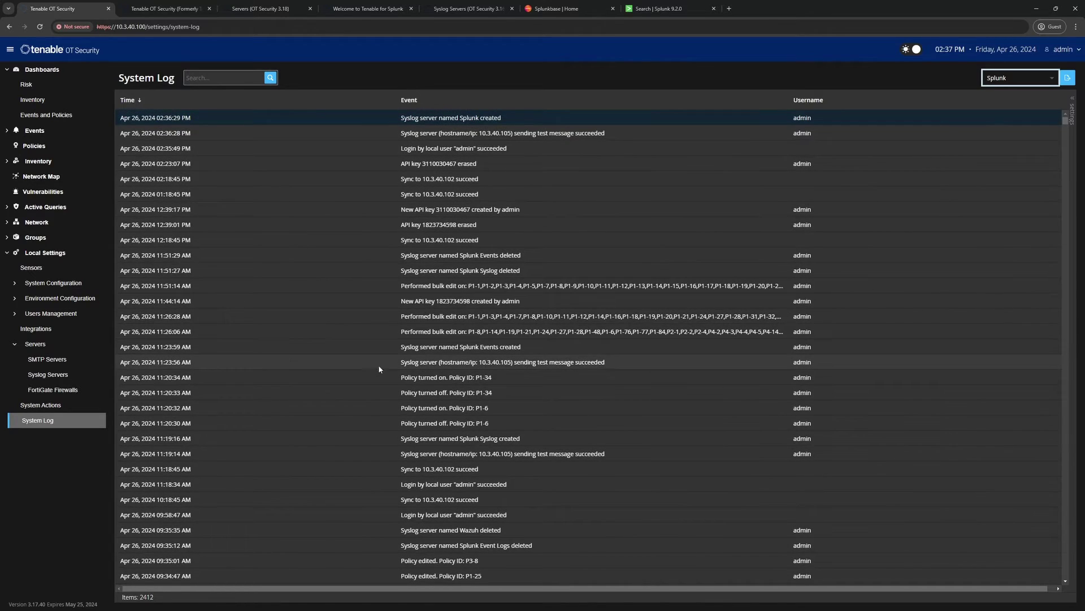
{"action": "left_click", "coordinate": [37, 146]}
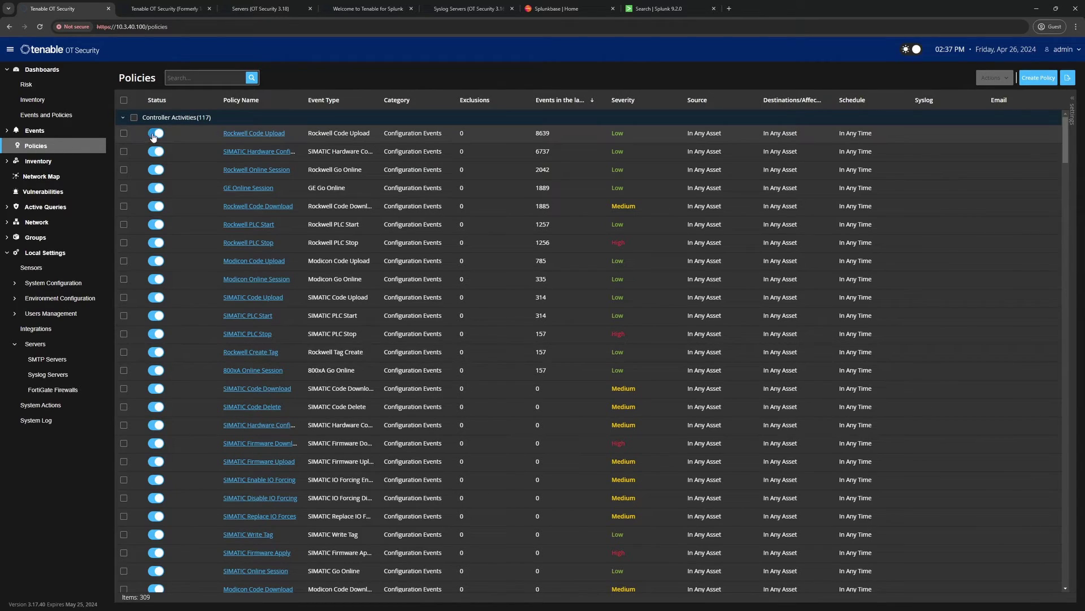
Step: Toggle the Rockwell Code Upload and SIMATIC hardware policies off and back on
{"action": "left_click", "coordinate": [155, 134]}
{"action": "left_click", "coordinate": [156, 134]}
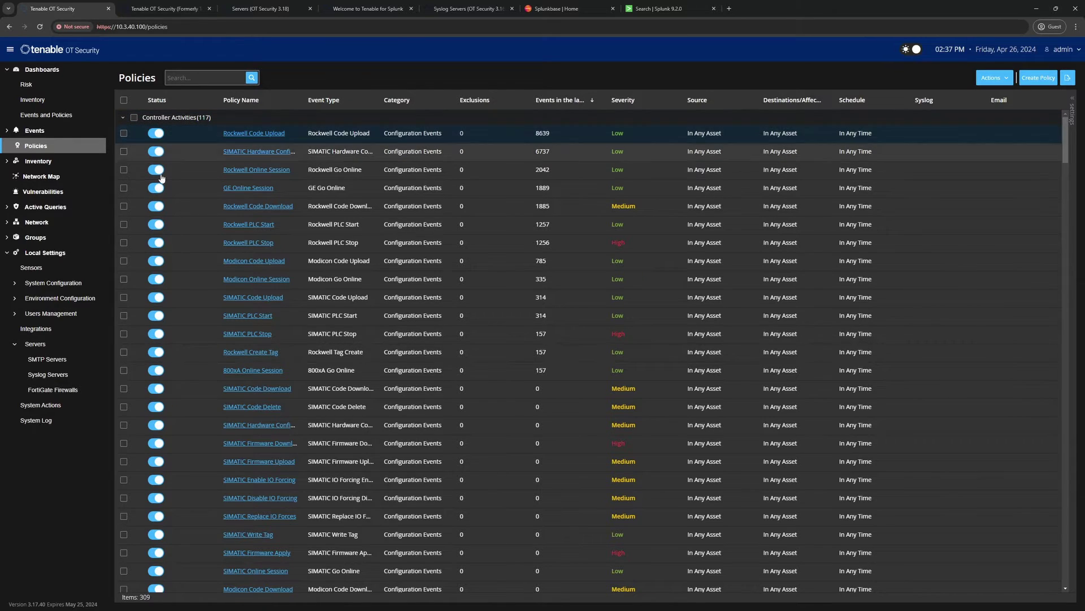
{"action": "left_click", "coordinate": [159, 428]}
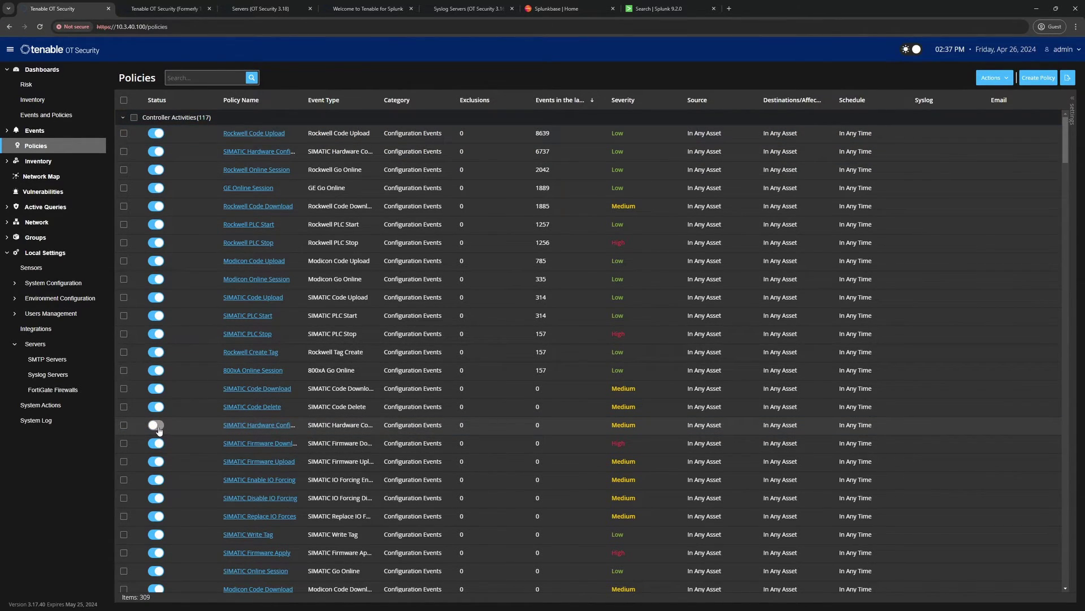
{"action": "left_click", "coordinate": [157, 425]}
Step: Bulk-resolve events 464340, 464339 and 464338 with the comment 'for splunk'
{"action": "left_click", "coordinate": [34, 130]}
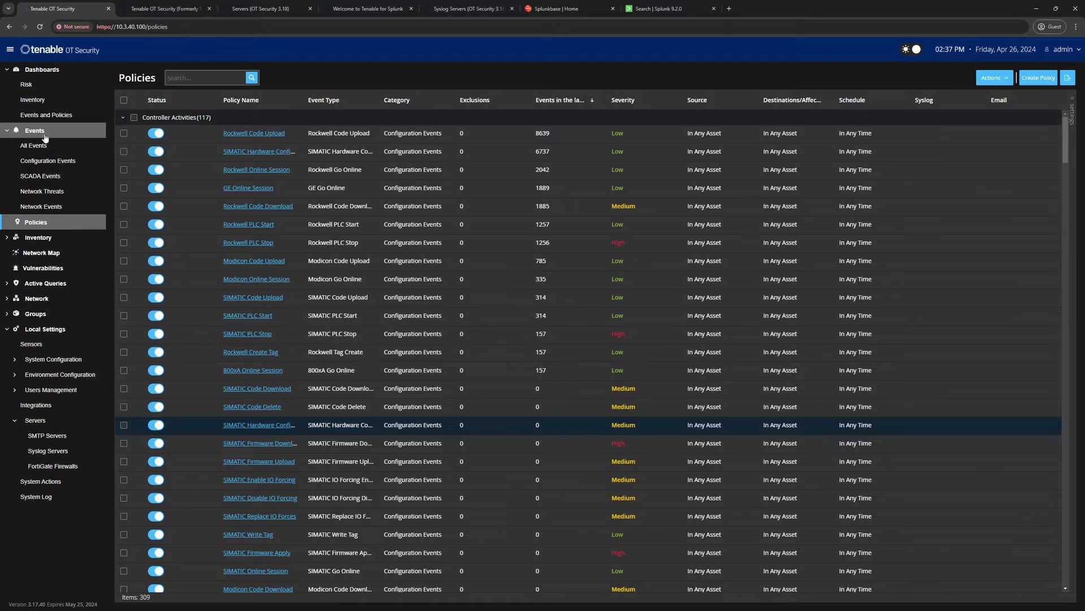
{"action": "left_click", "coordinate": [45, 146]}
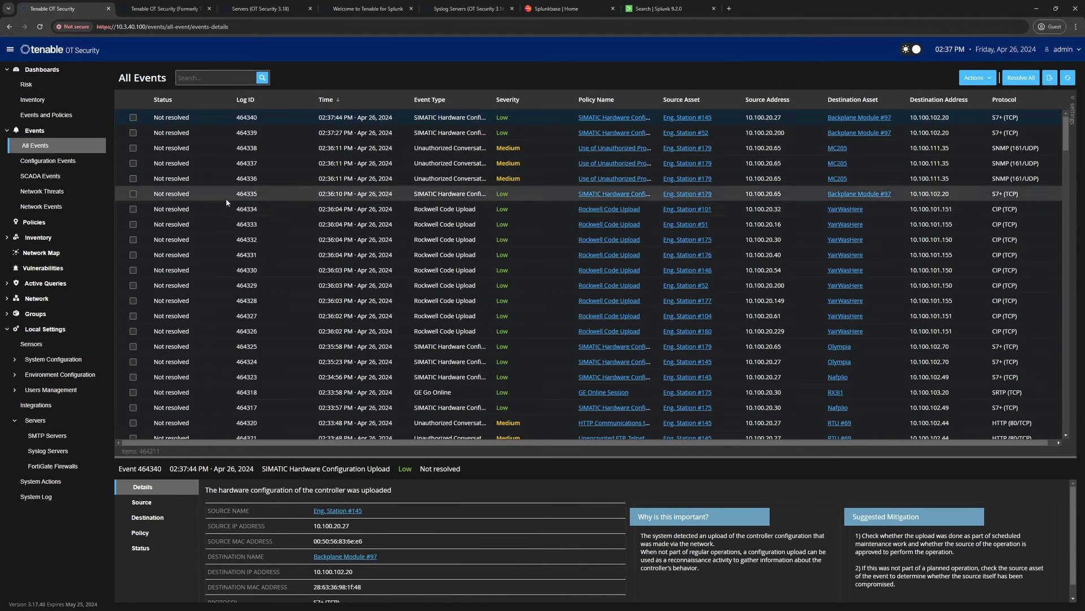
{"action": "left_click", "coordinate": [132, 117]}
{"action": "left_click", "coordinate": [132, 132]}
{"action": "left_click", "coordinate": [132, 147]}
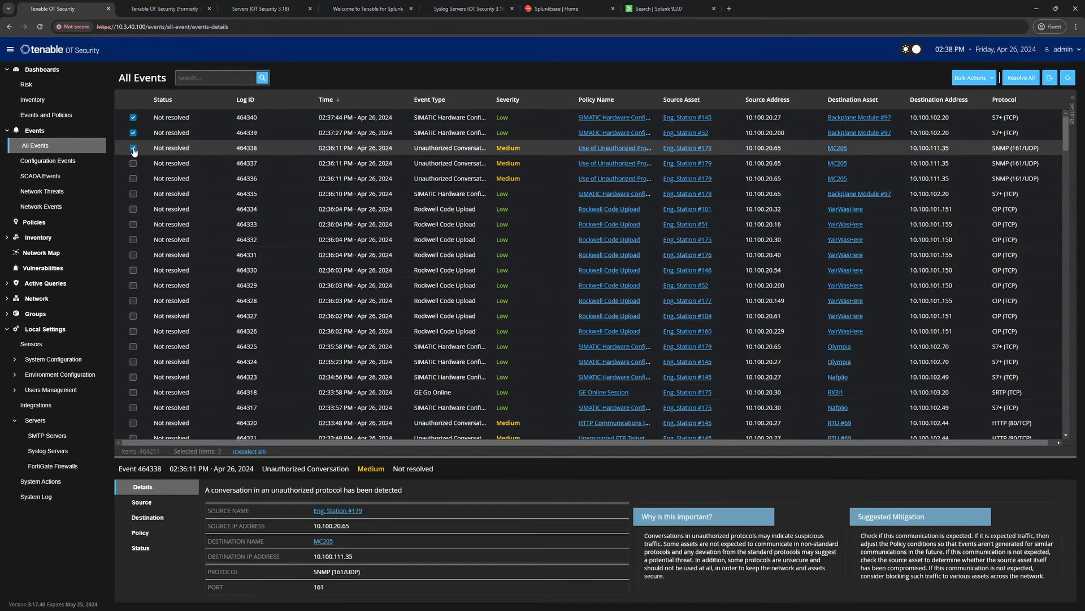
{"action": "left_click", "coordinate": [971, 78]}
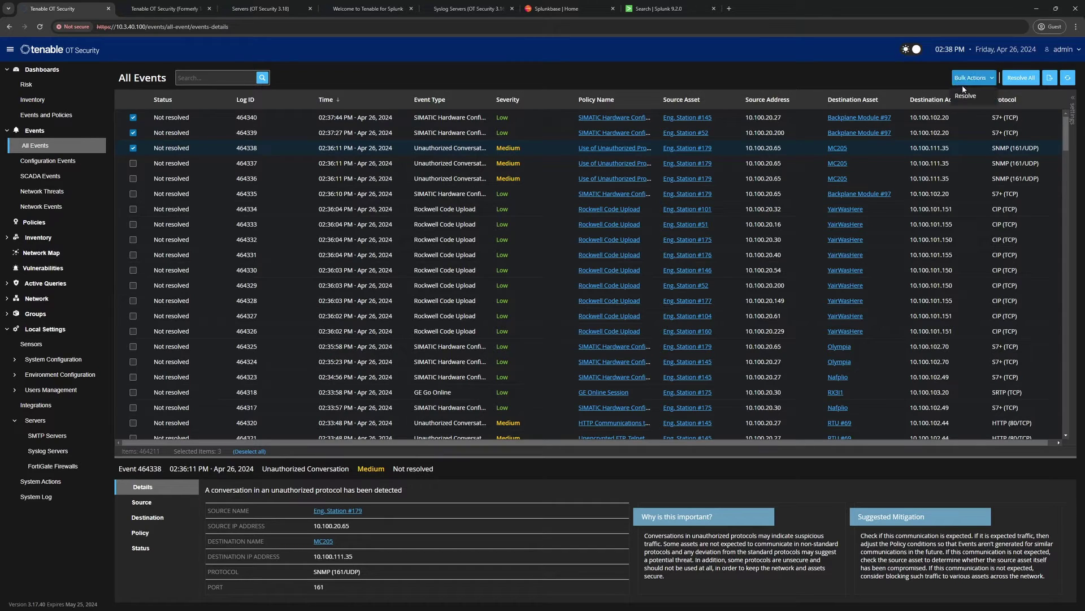
{"action": "left_click", "coordinate": [968, 99]}
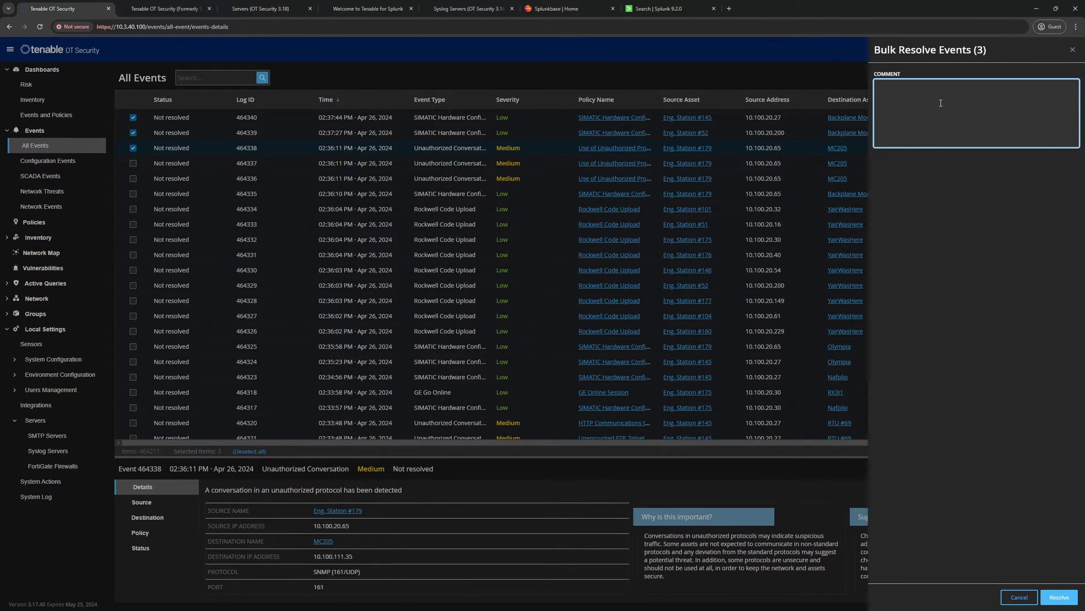
{"action": "type", "text": "for splunk"}
{"action": "left_click", "coordinate": [1059, 597]}
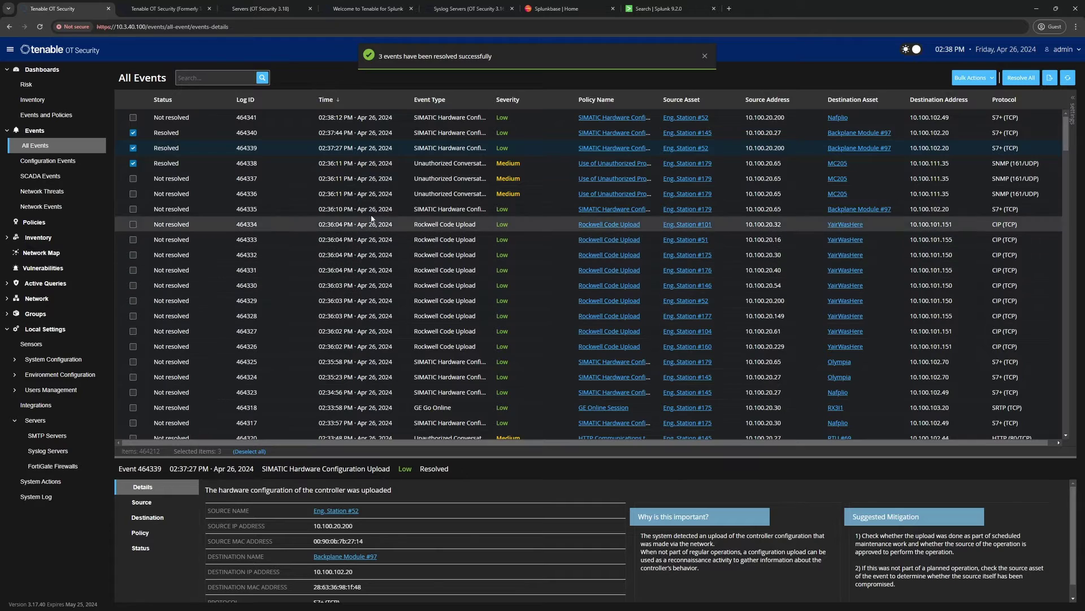
{"action": "left_click", "coordinate": [638, 9]}
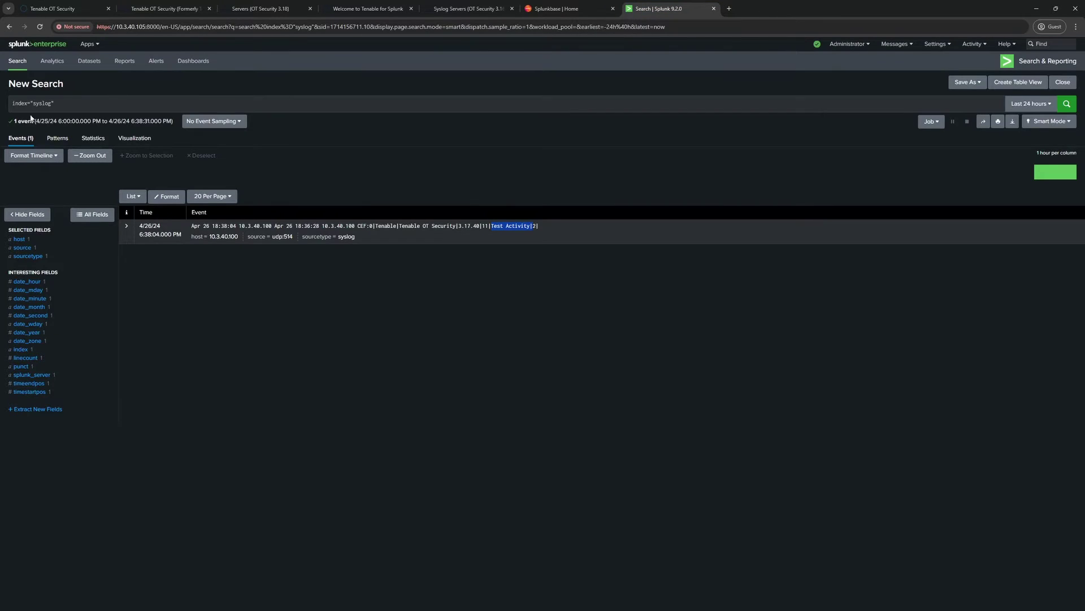
Step: Rerun the index="syslog" search twice and highlight the 'for splunk' comment in the newest event
{"action": "left_click", "coordinate": [67, 106]}
{"action": "key", "text": "Return"}
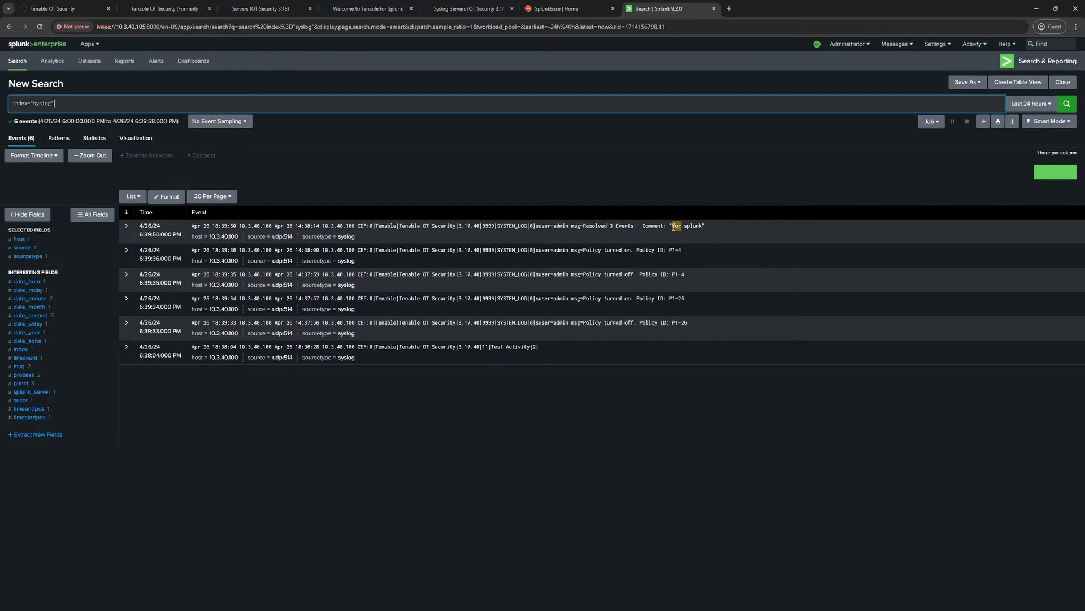
{"action": "left_click_drag", "start_coordinate": [672, 225], "coordinate": [702, 227]}
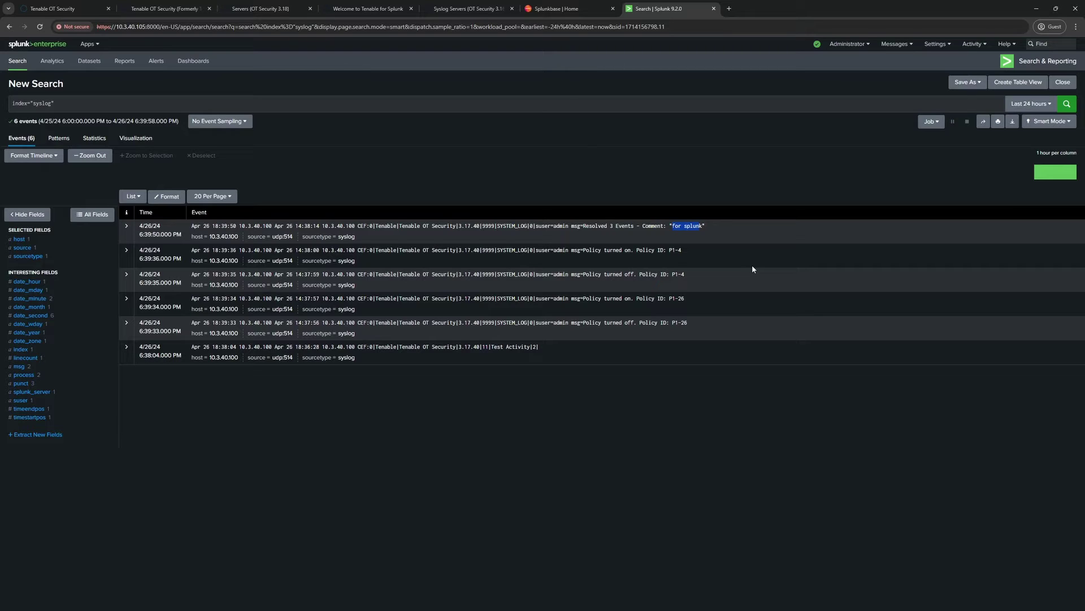
{"action": "left_click", "coordinate": [131, 104]}
{"action": "key", "text": "Return"}
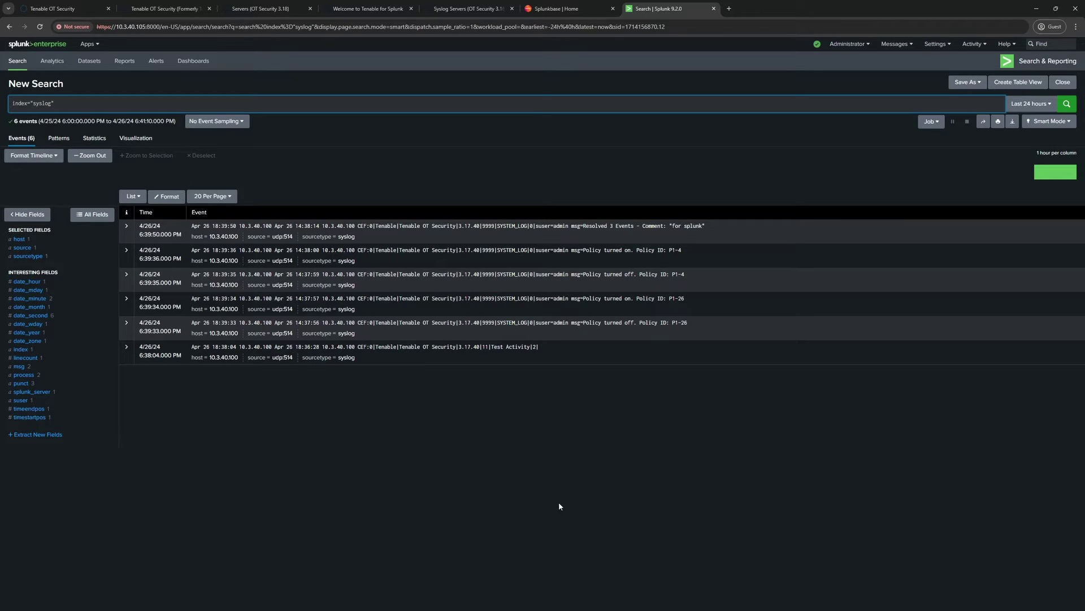
{"action": "left_click", "coordinate": [67, 11]}
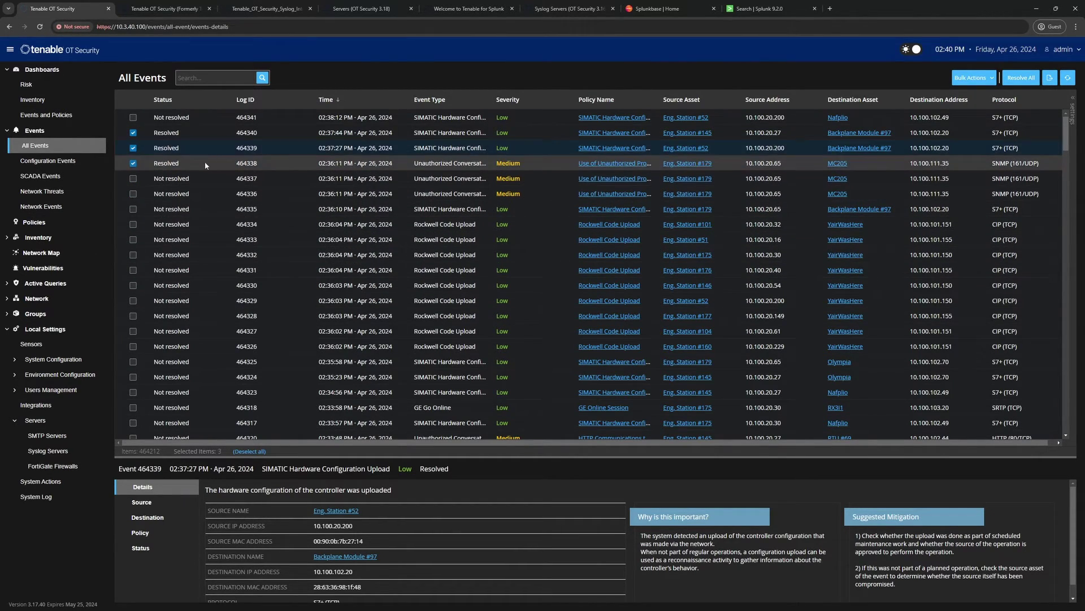
Step: Edit the Rockwell Code Upload policy and advance to its Policy Actions step
{"action": "left_click", "coordinate": [40, 228]}
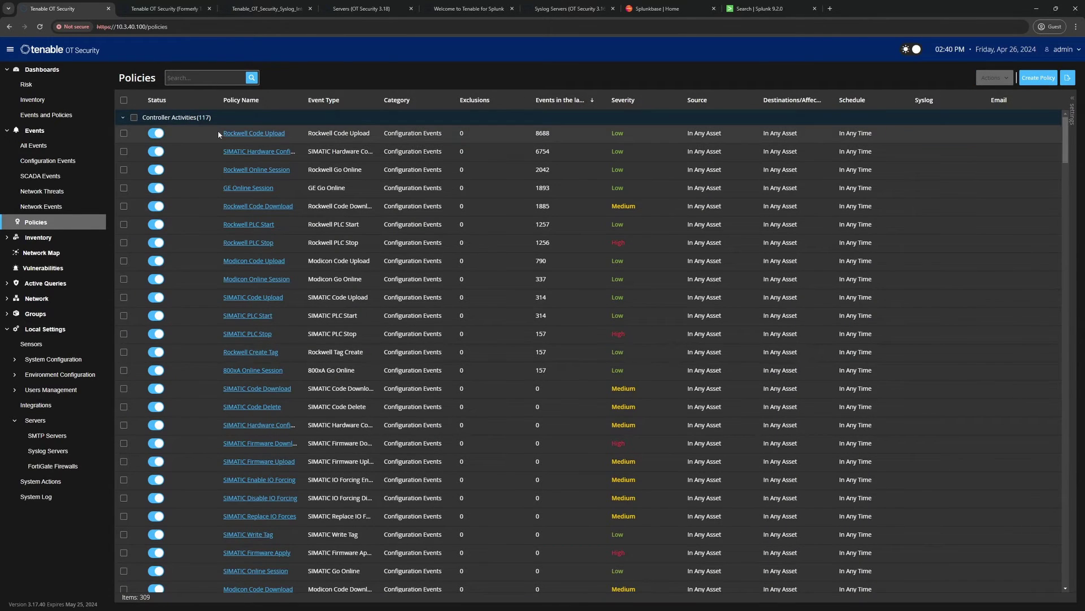
{"action": "left_click", "coordinate": [249, 134]}
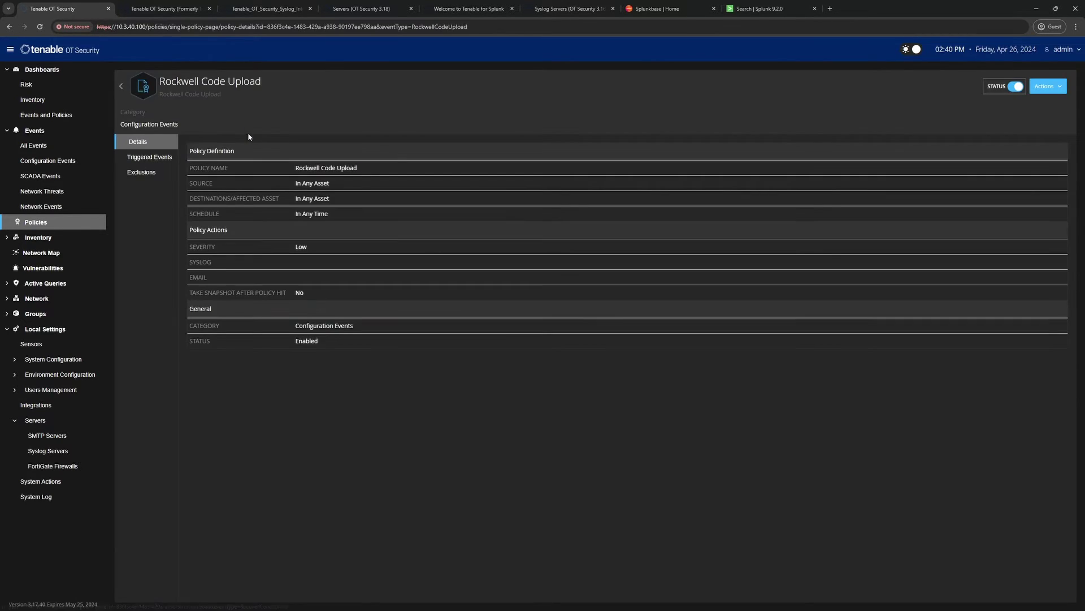
{"action": "left_click", "coordinate": [1048, 86]}
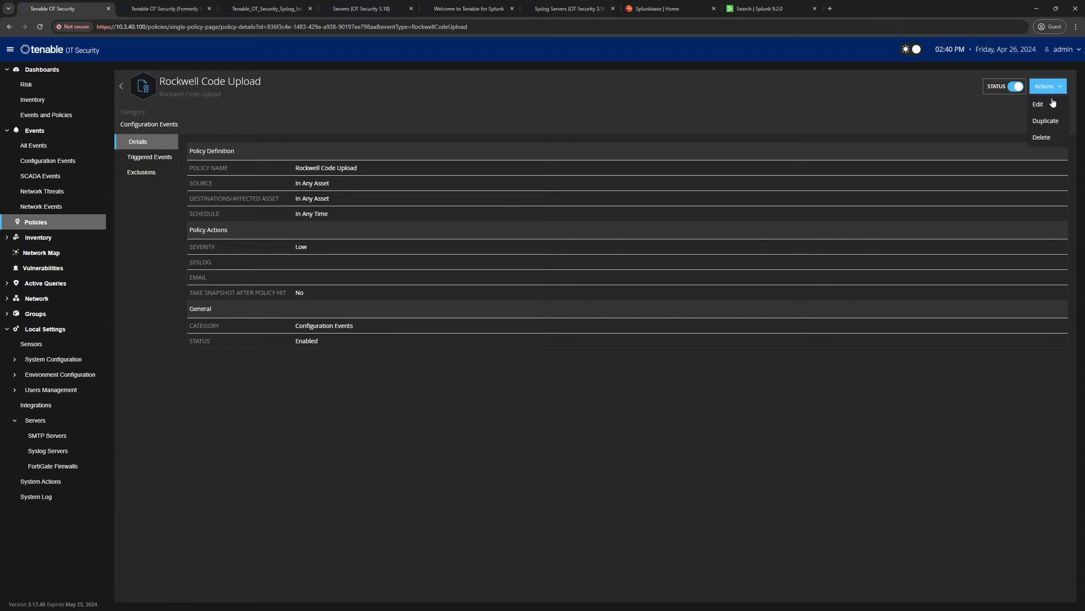
{"action": "left_click", "coordinate": [1048, 109]}
{"action": "left_click", "coordinate": [1057, 596]}
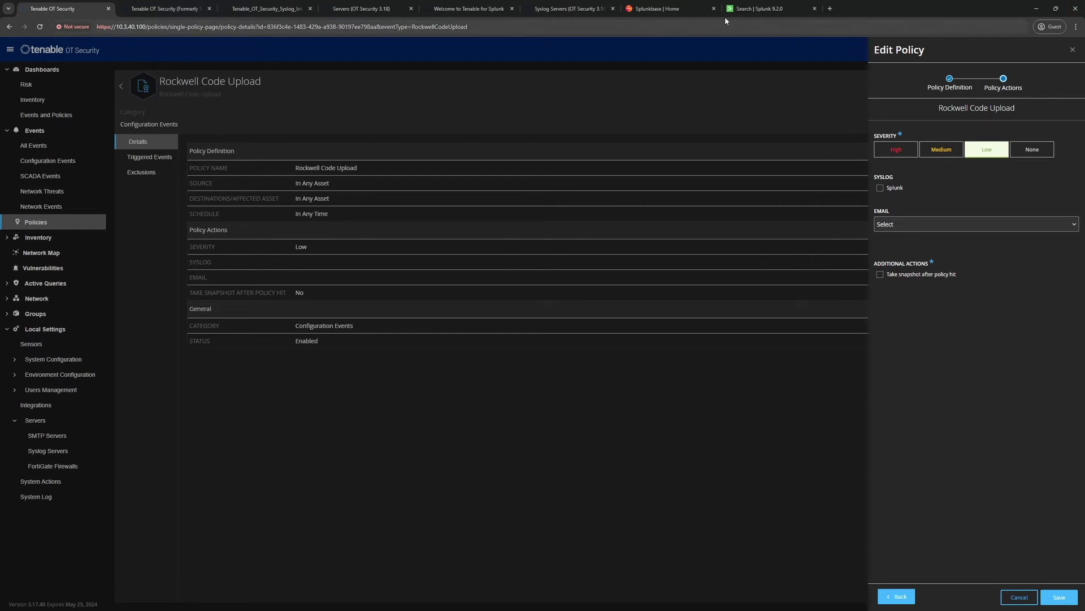
{"action": "left_click", "coordinate": [762, 9]}
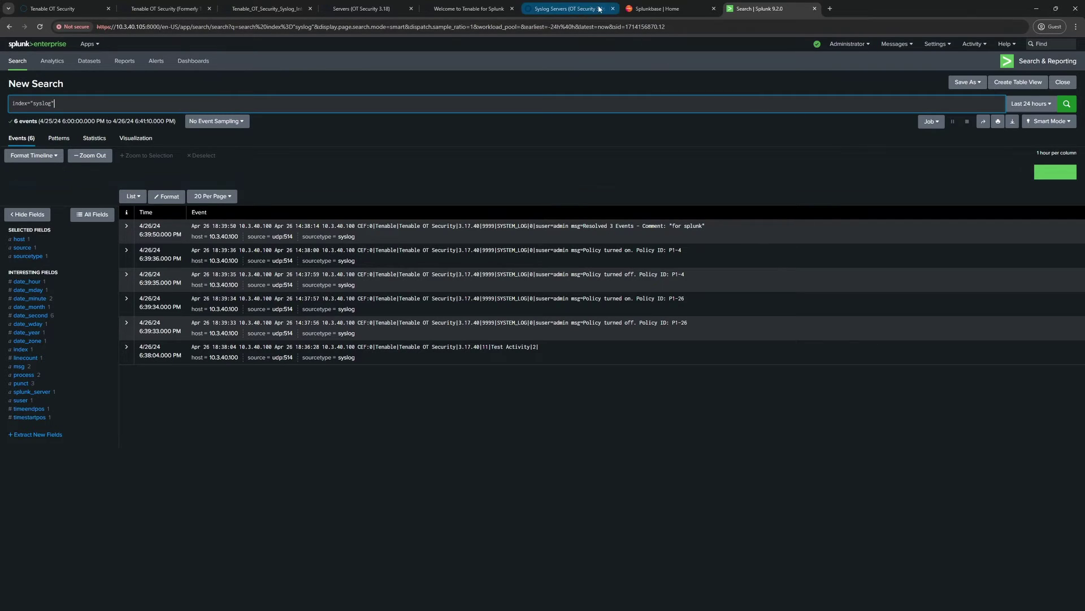
Step: Search Splunkbase for 'tenable' and reach the Tenable Add-On for Splunk's Login to Download page
{"action": "left_click", "coordinate": [657, 8]}
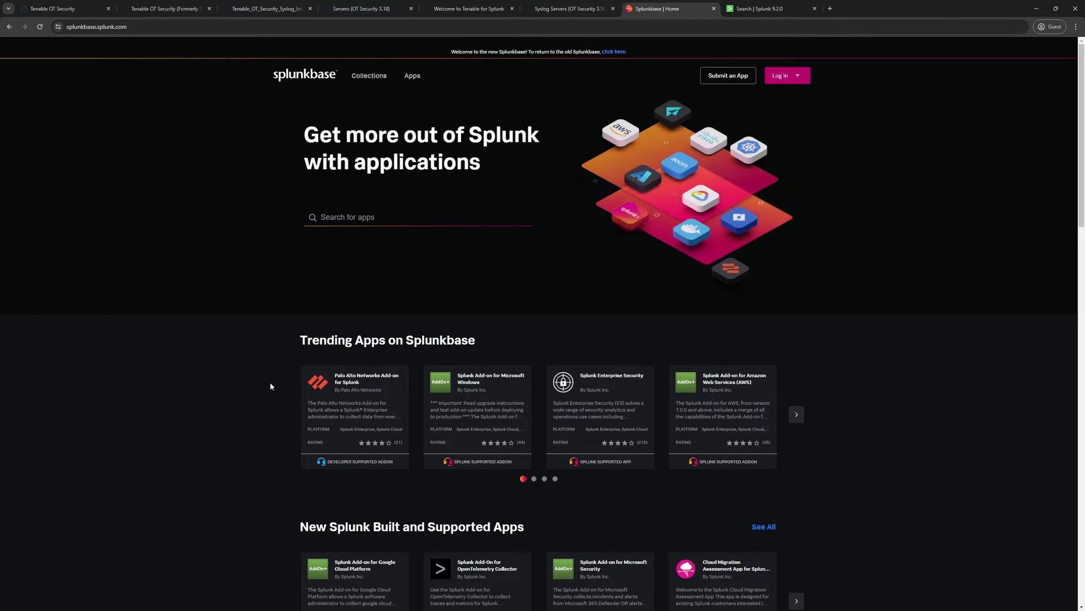
{"action": "left_click", "coordinate": [355, 217]}
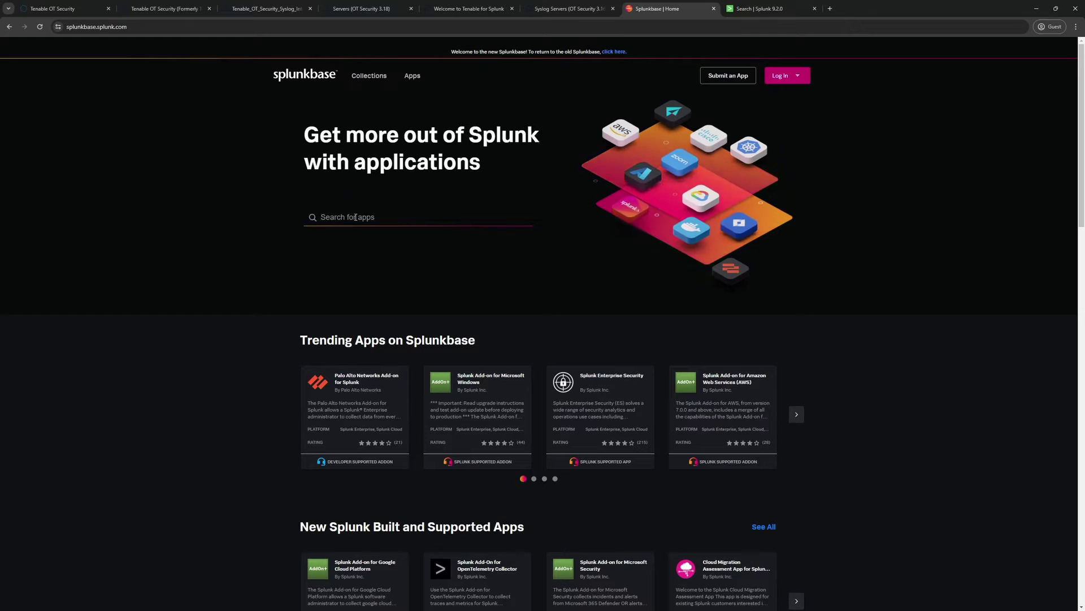
{"action": "type", "text": "tenable"}
{"action": "key", "text": "Return"}
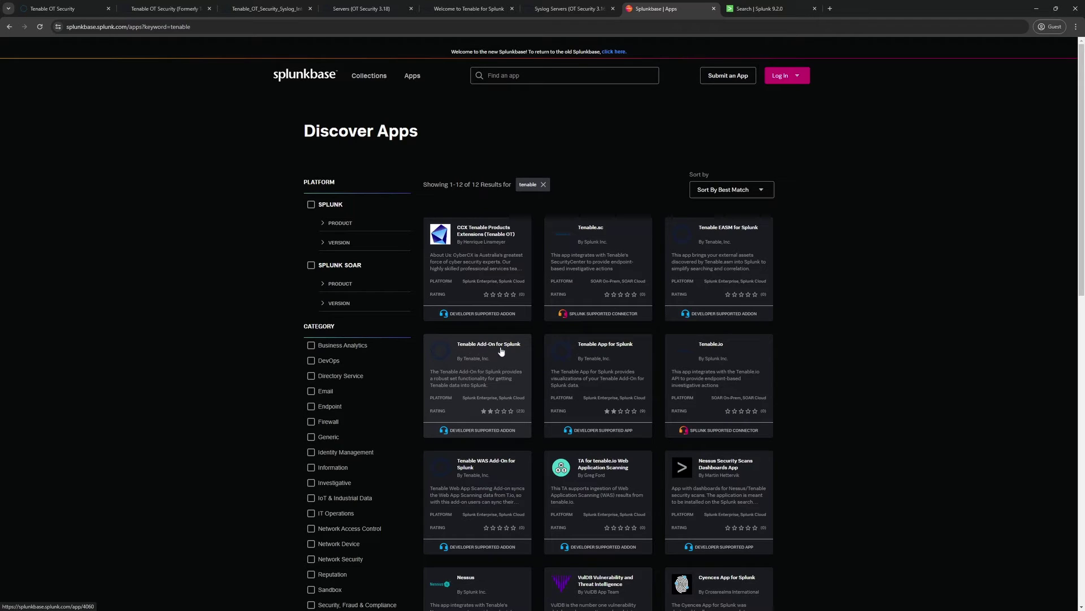
{"action": "left_click", "coordinate": [479, 386]}
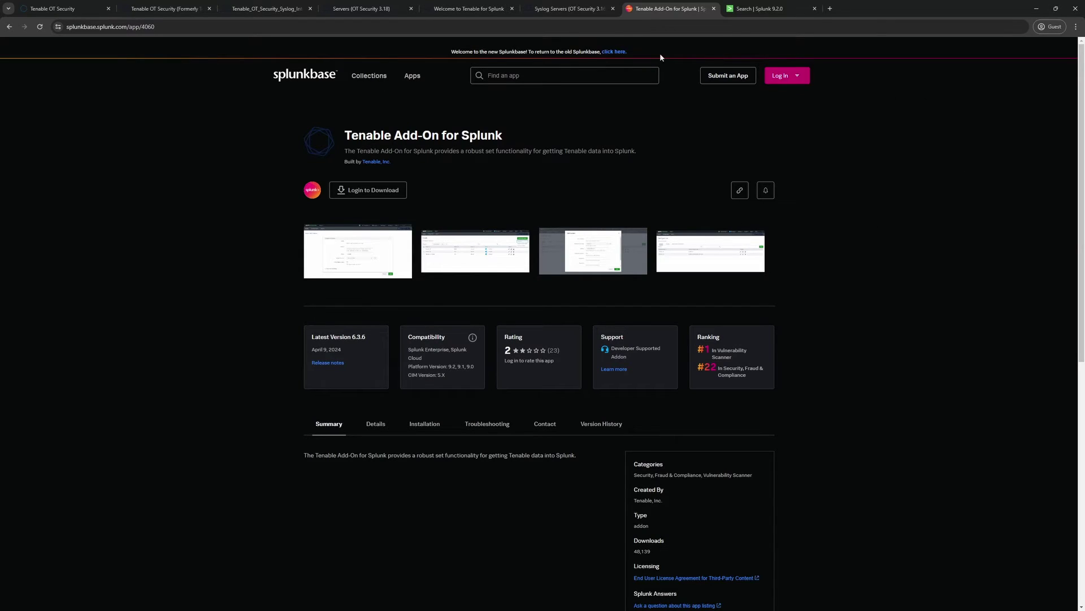
{"action": "left_click", "coordinate": [341, 191]}
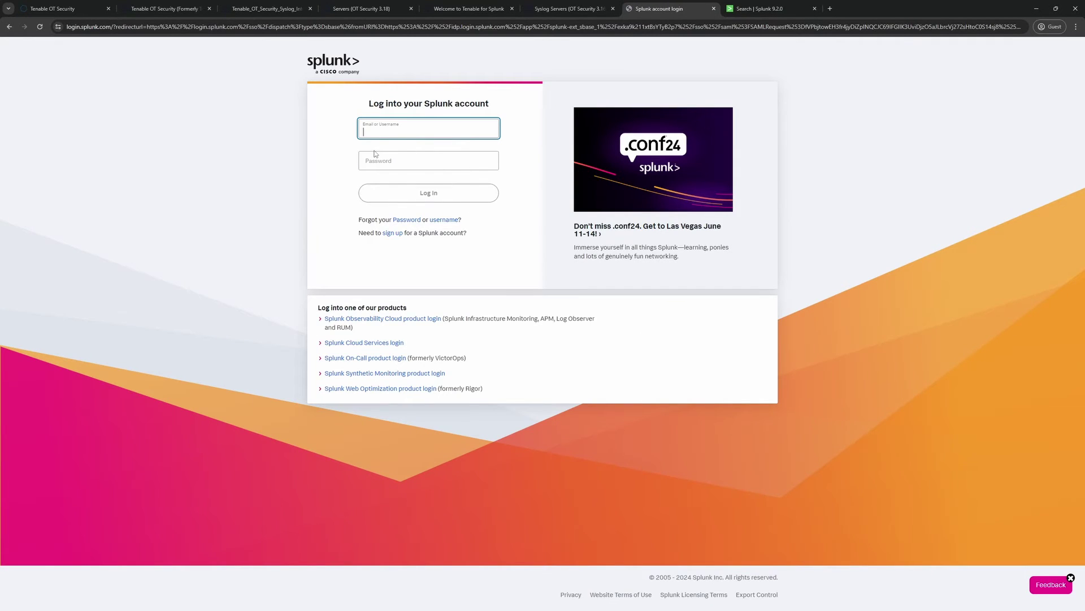
{"action": "left_click", "coordinate": [712, 9]}
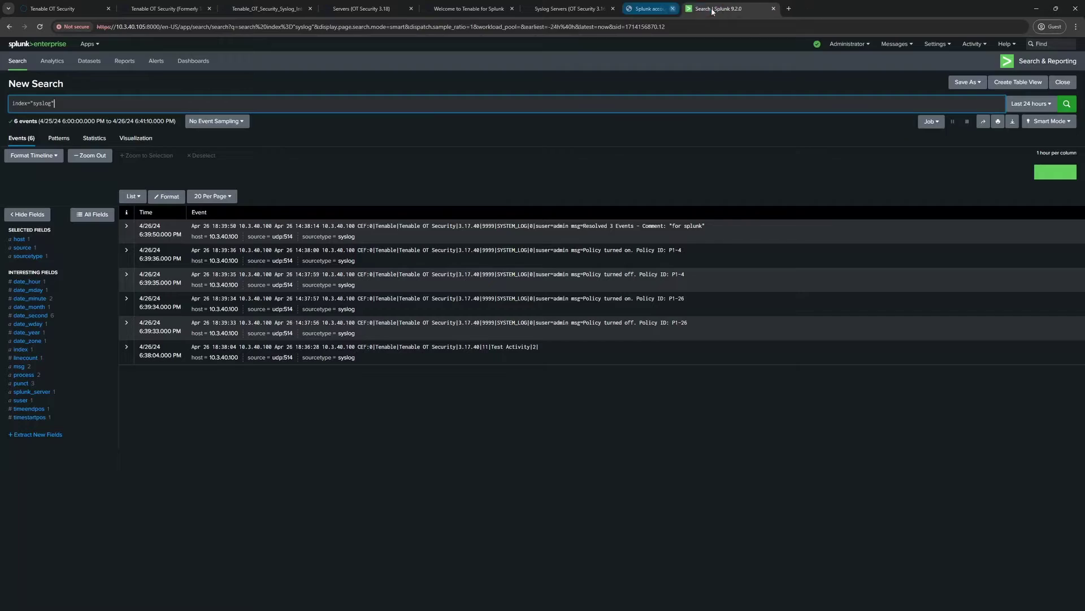
Step: Upload tenable-add-on-for-splunk_636.tgz from Downloads with Upgrade app ticked
{"action": "left_click", "coordinate": [35, 47]}
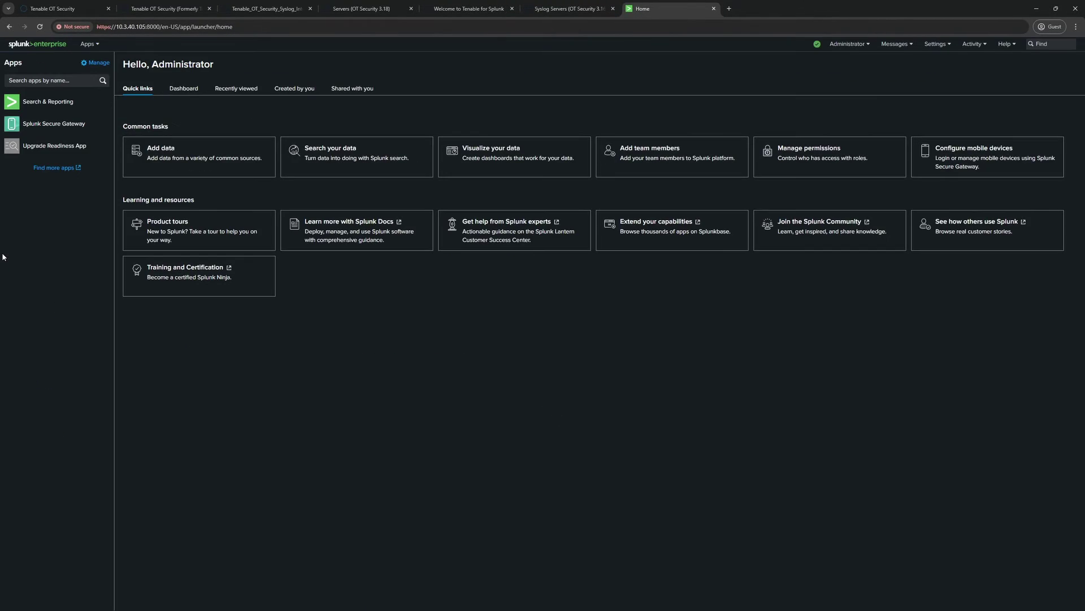
{"action": "left_click", "coordinate": [92, 64]}
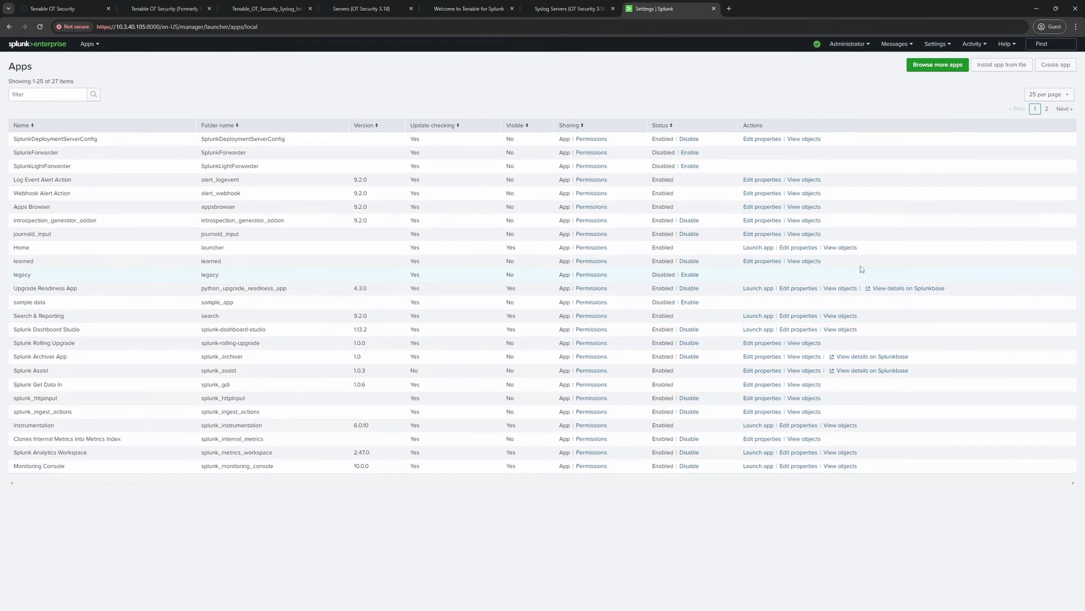
{"action": "left_click", "coordinate": [1004, 69]}
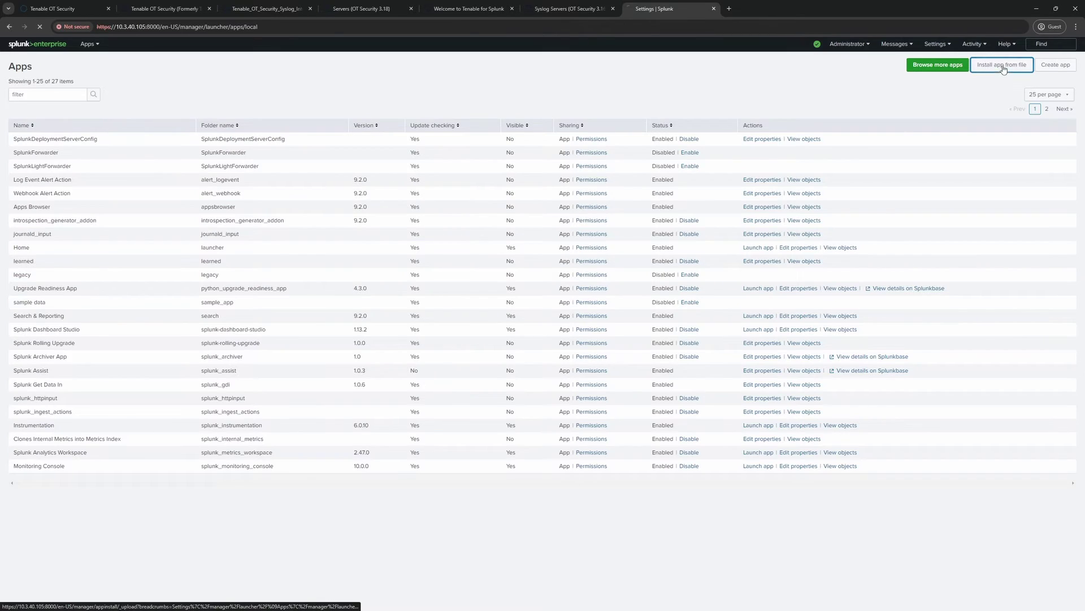
{"action": "left_click", "coordinate": [458, 170]}
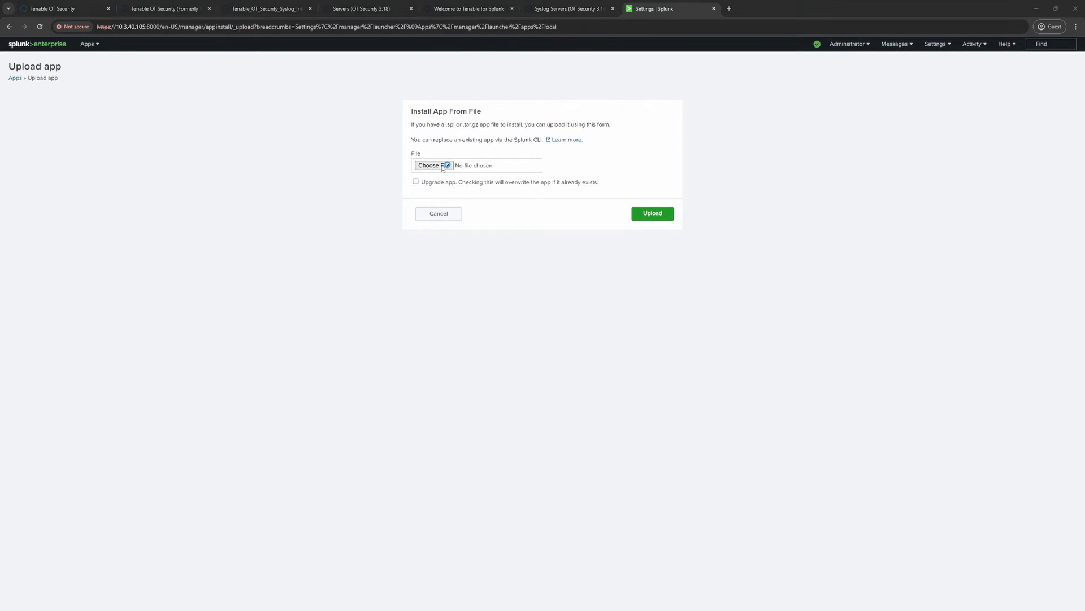
{"action": "left_click", "coordinate": [113, 82]}
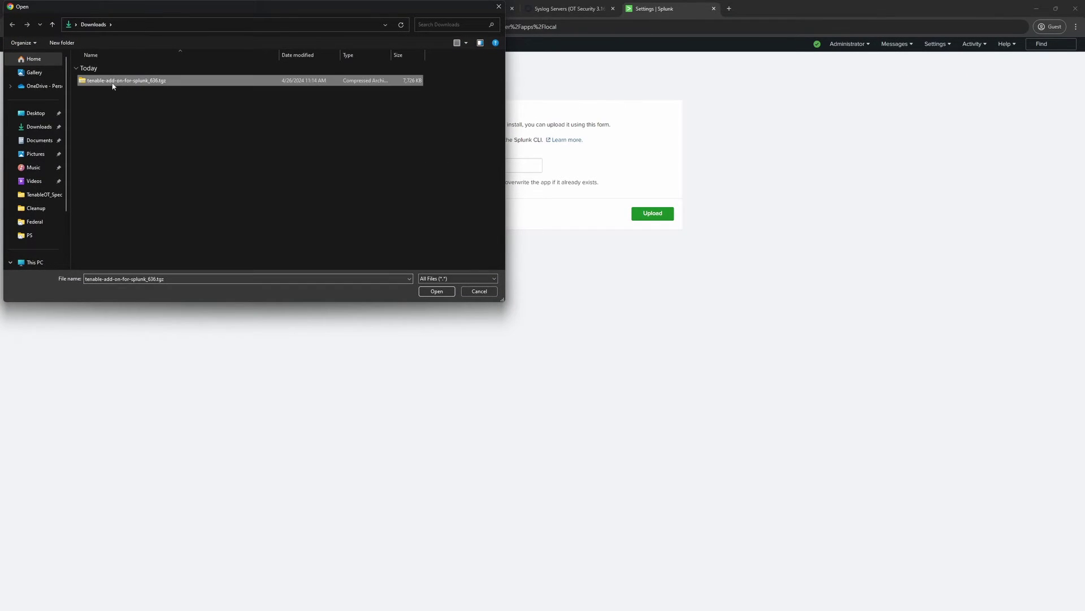
{"action": "left_click", "coordinate": [437, 292]}
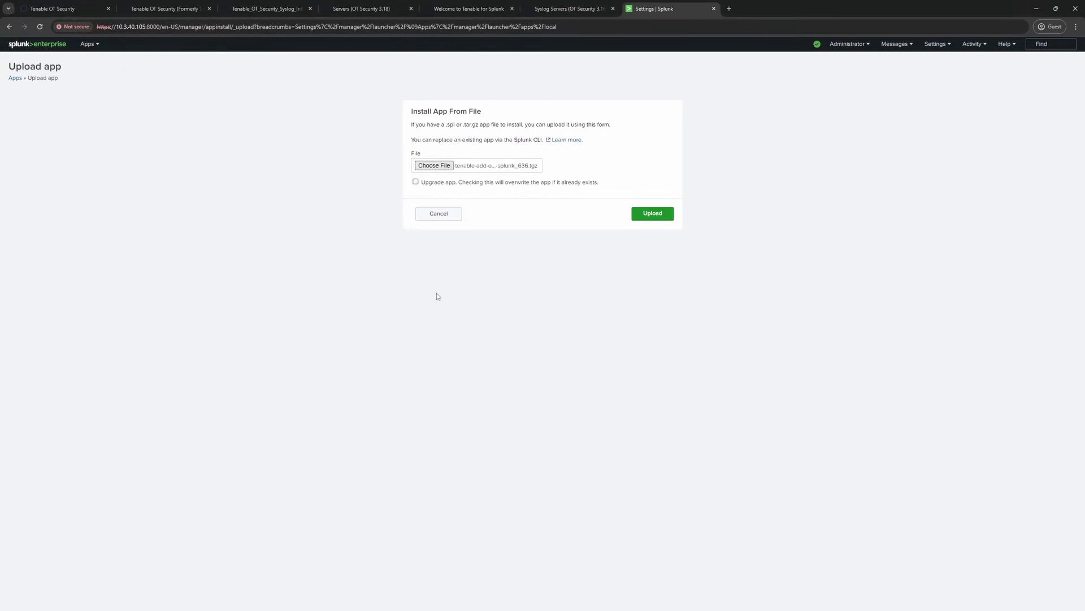
{"action": "left_click", "coordinate": [416, 182]}
{"action": "left_click", "coordinate": [644, 217]}
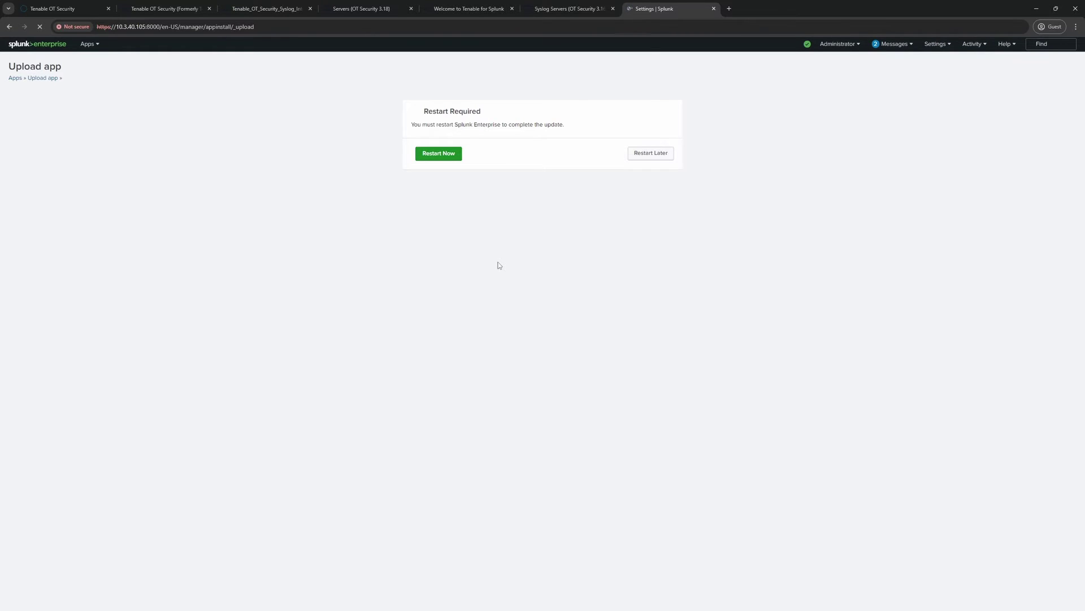
Step: Restart Splunk now and sign back in with the admin username and password
{"action": "left_click", "coordinate": [439, 156]}
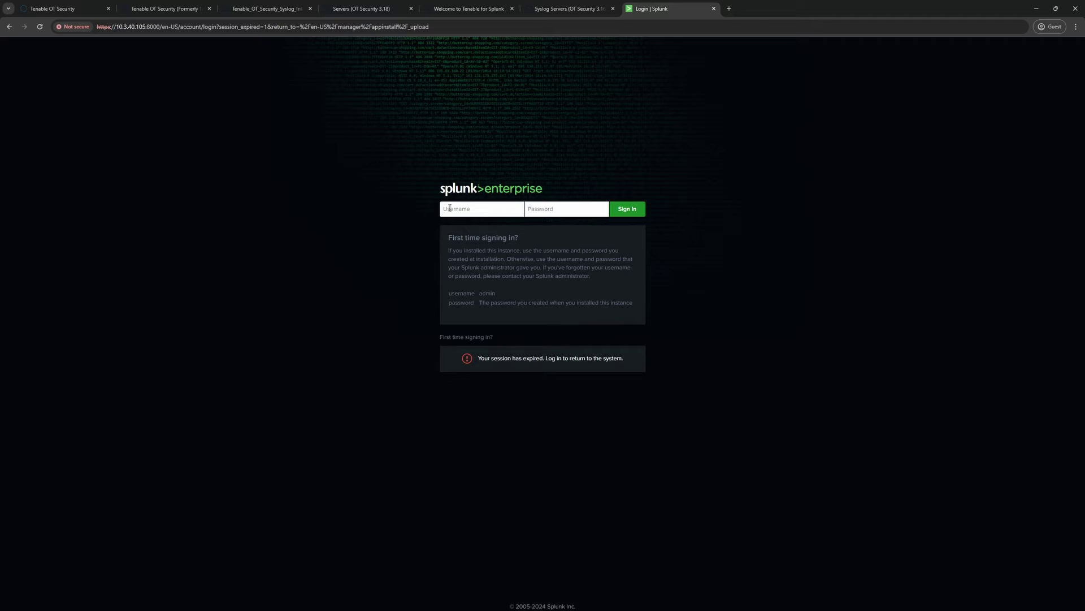
{"action": "type", "text": "splunk"}
{"action": "key", "text": "Tab"}
{"action": "type", "text": "**************"}
{"action": "key", "text": "Return"}
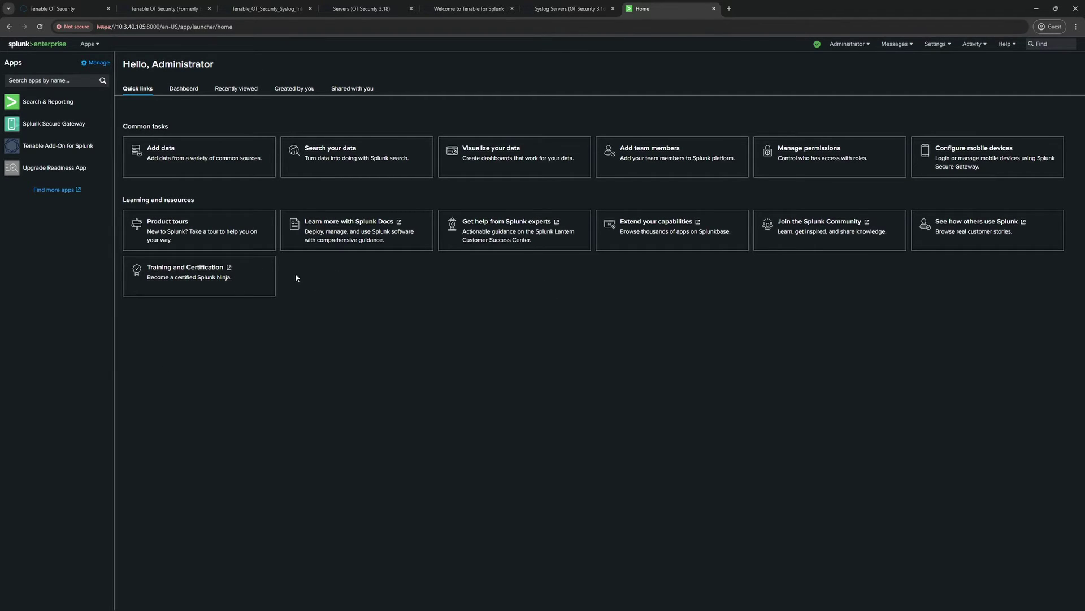
Step: Choose Tenable Add-On for Splunk from the Apps menu to reach its empty Inputs page
{"action": "left_click", "coordinate": [95, 45]}
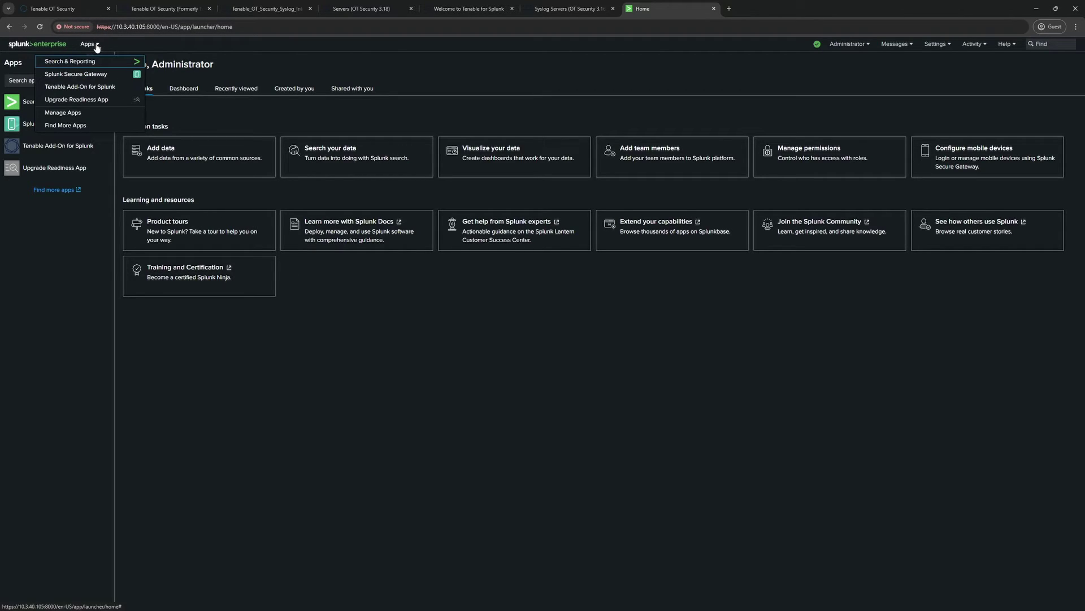
{"action": "left_click", "coordinate": [73, 91]}
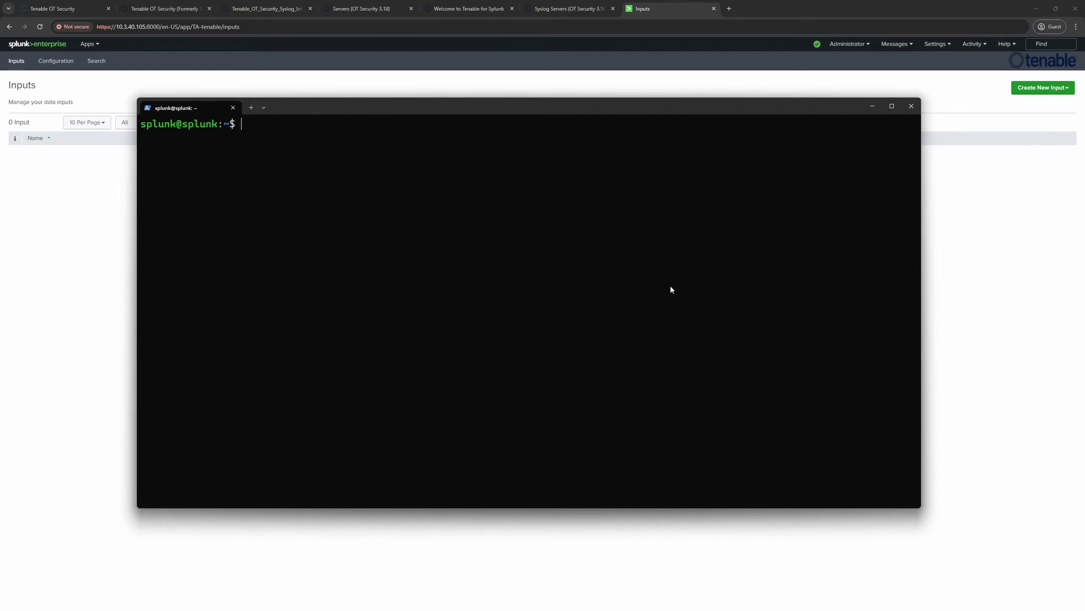
Step: Change into /opt/splunk and then etc/, listing each folder's contents
{"action": "type", "text": "cd /opt/splunk"}
{"action": "key", "text": "Return"}
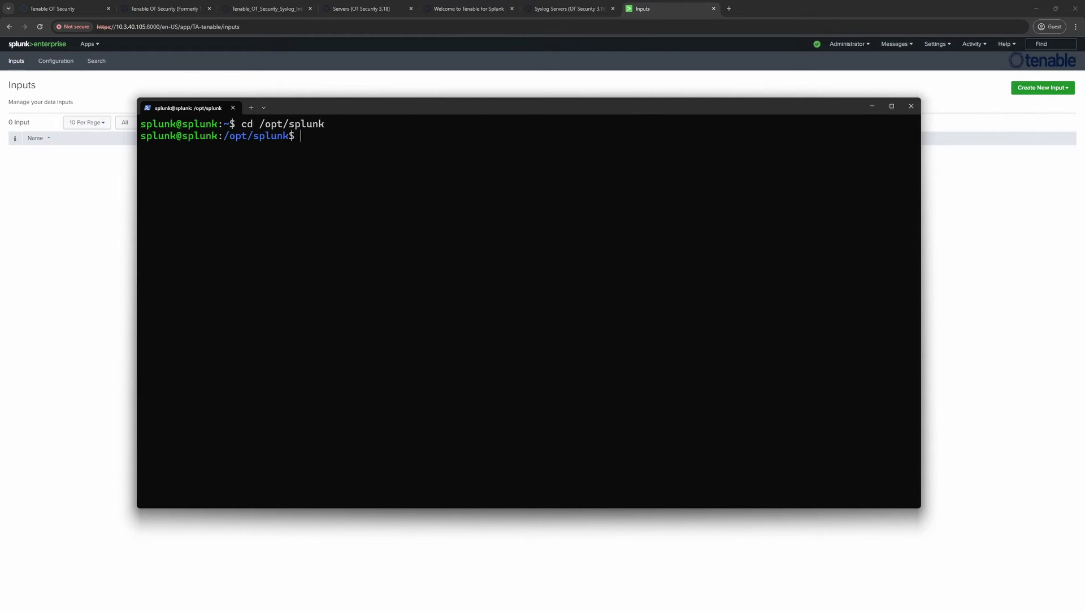
{"action": "type", "text": "ls"}
{"action": "key", "text": "Return"}
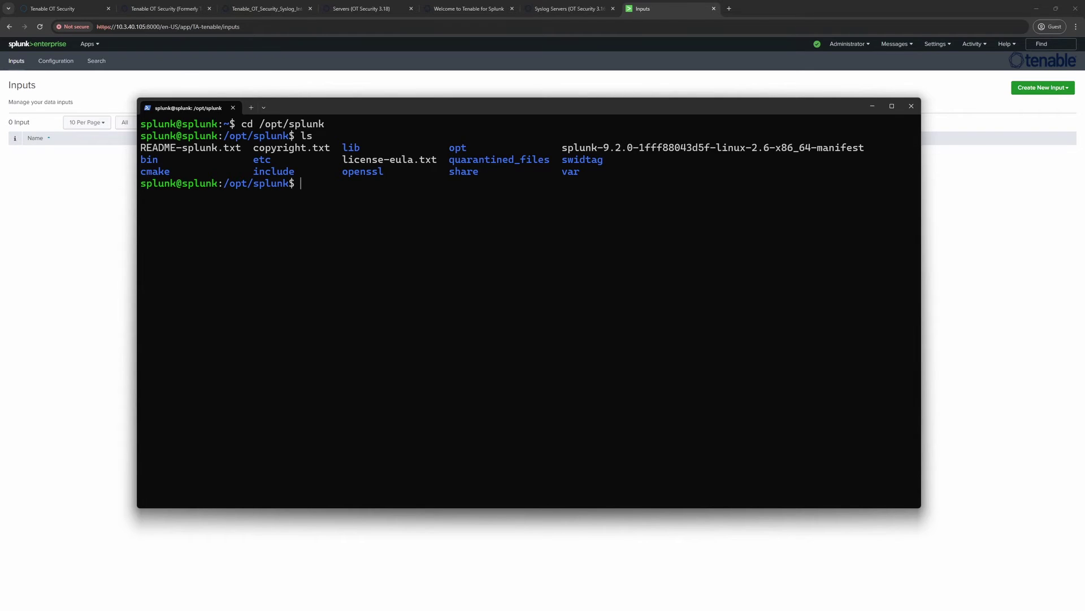
{"action": "type", "text": "cd etc/"}
{"action": "key", "text": "Return"}
{"action": "type", "text": "ls"}
{"action": "key", "text": "Return"}
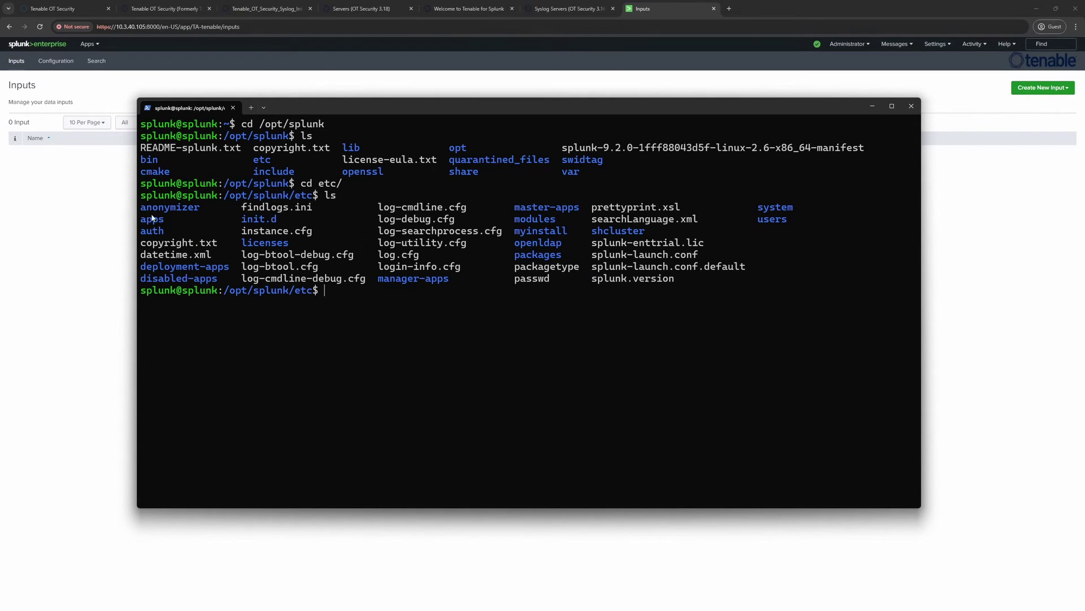
{"action": "left_click_drag", "start_coordinate": [163, 221], "coordinate": [148, 223]}
Step: Move into apps/ and then the TA-tenable folder, listing contents at each level
{"action": "type", "text": "cd apps/"}
{"action": "key", "text": "Return"}
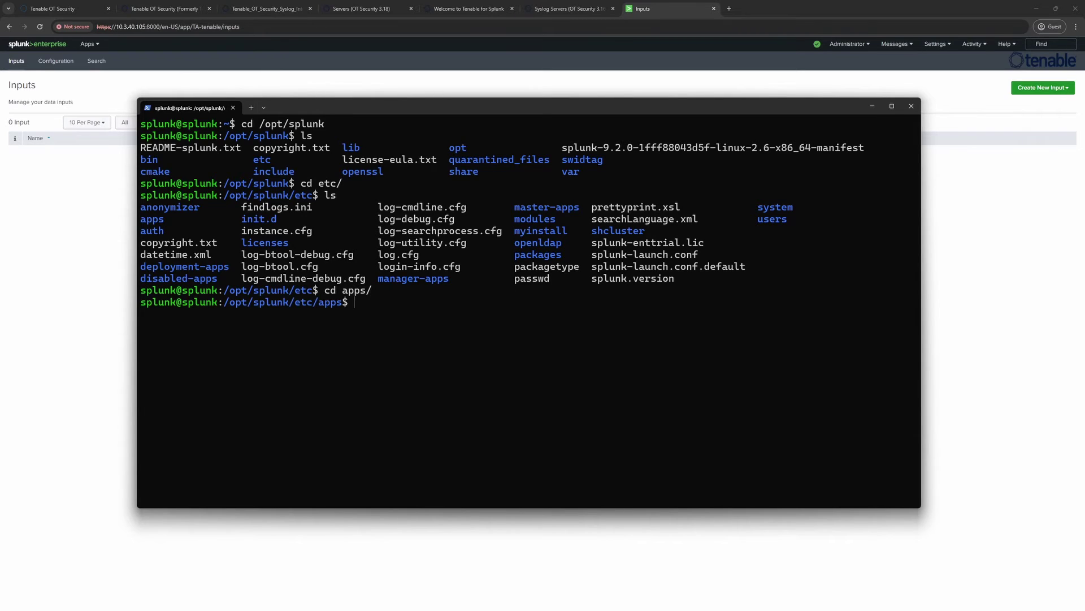
{"action": "type", "text": "ls"}
{"action": "key", "text": "Return"}
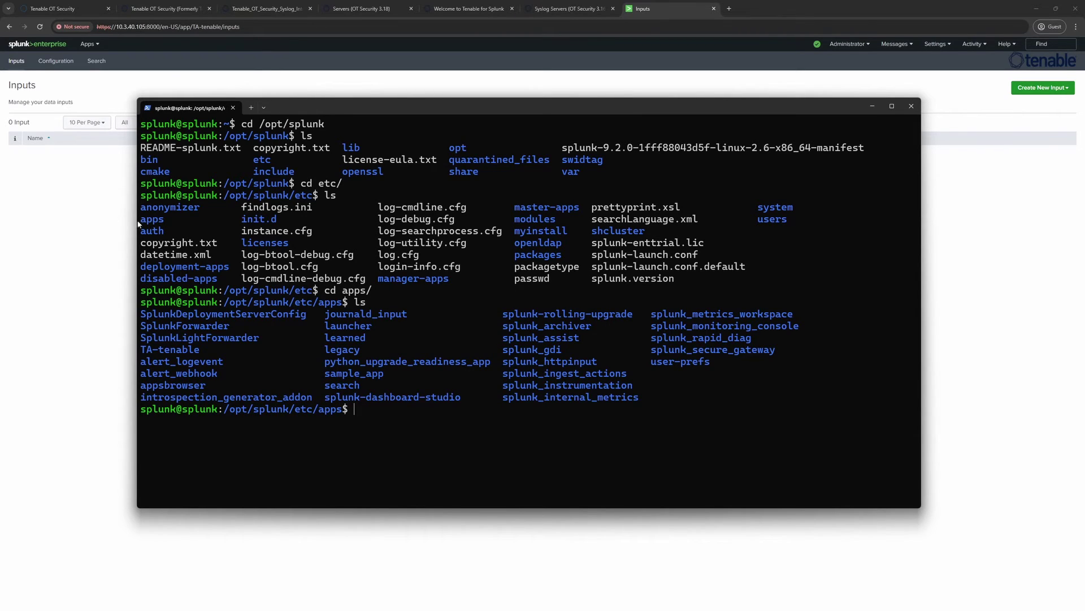
{"action": "left_click_drag", "start_coordinate": [202, 350], "coordinate": [142, 350]}
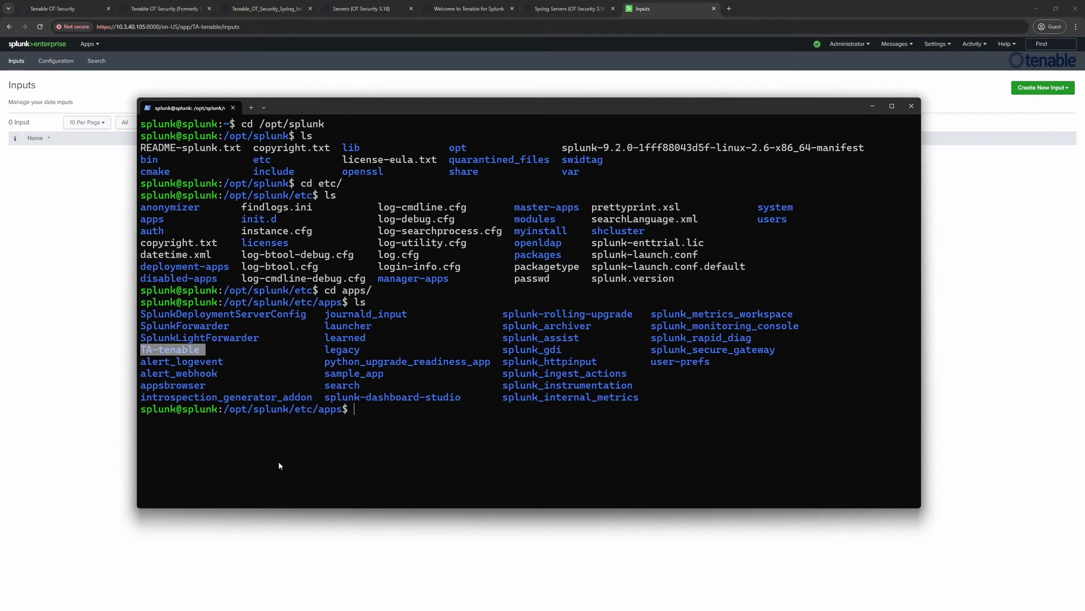
{"action": "type", "text": "c d TA"}
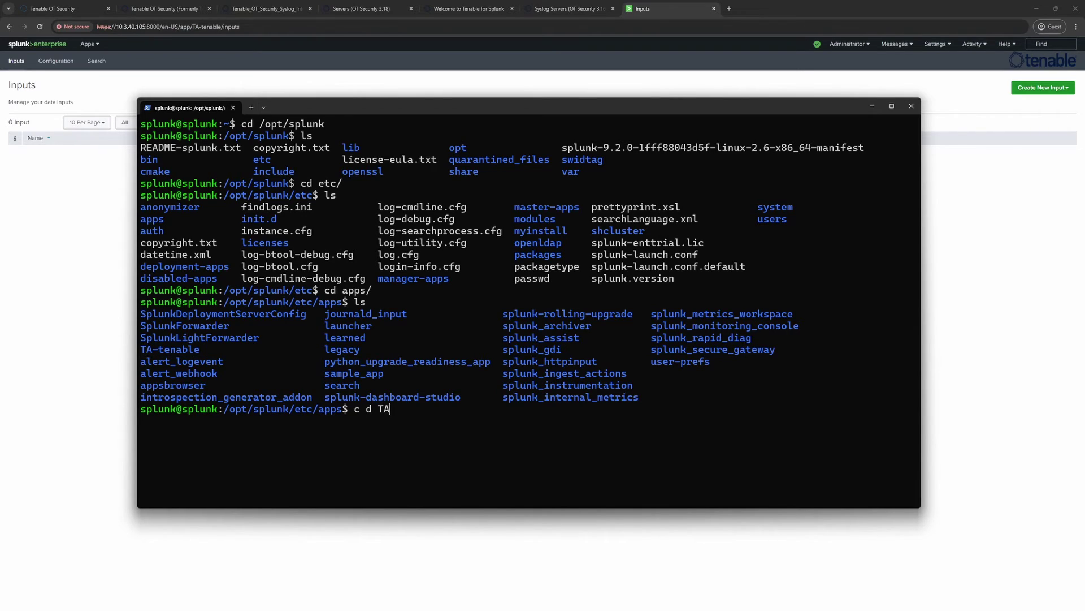
{"action": "key", "text": "BackSpace"}
{"action": "key", "text": "BackSpace"}
{"action": "key", "text": "BackSpace"}
{"action": "key", "text": "BackSpace"}
{"action": "key", "text": "BackSpace"}
{"action": "type", "text": "d TA"}
{"action": "key", "text": "Tab"}
{"action": "key", "text": "Return"}
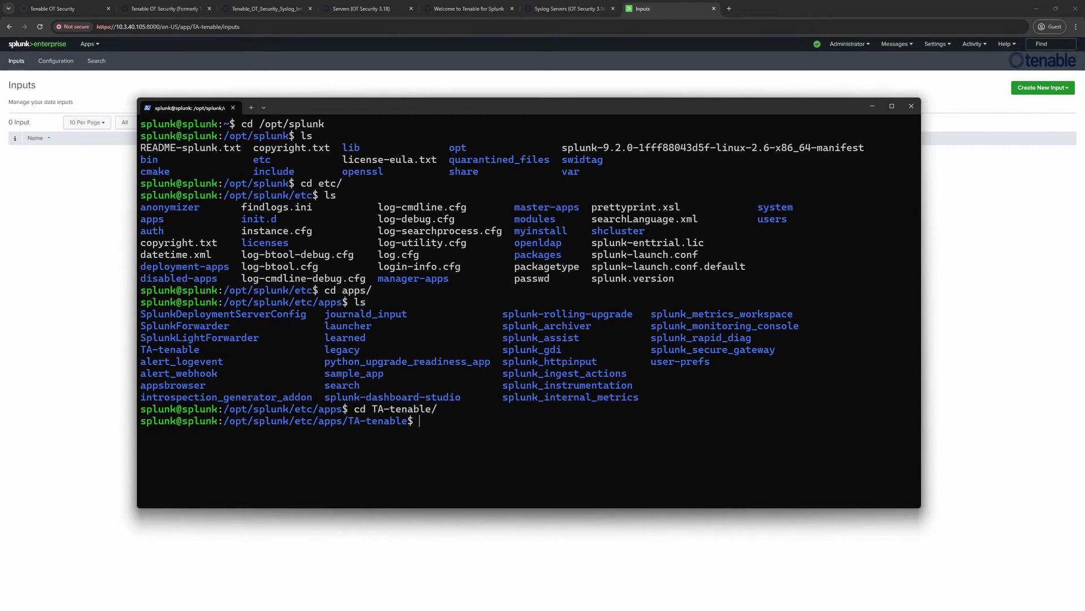
{"action": "type", "text": "ls"}
{"action": "key", "text": "Return"}
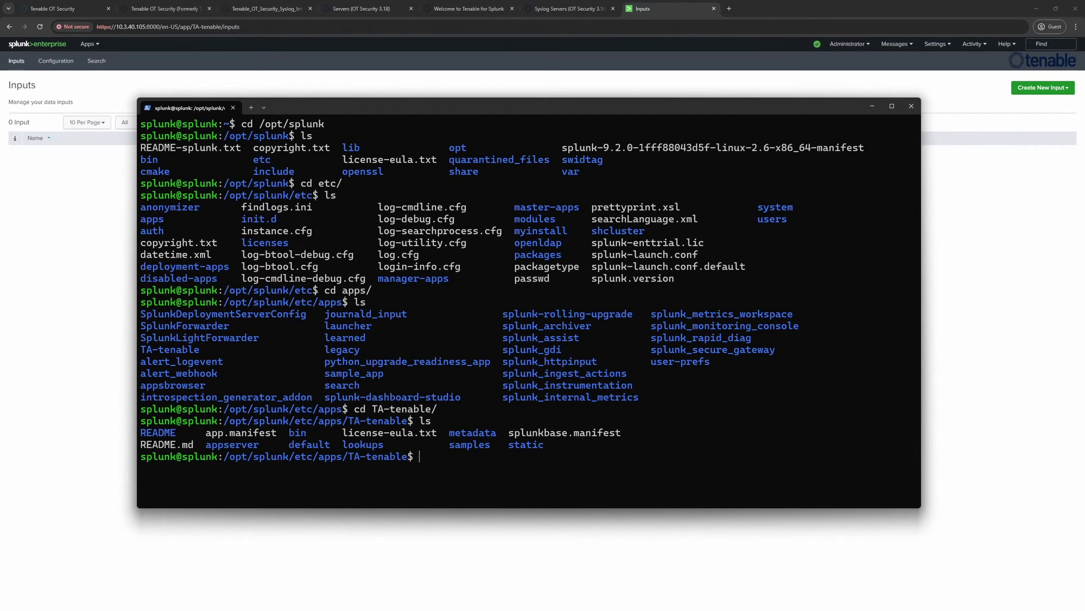
Step: Enter the bin folder and list its Python scripts, pointing out tenable_consts.py
{"action": "type", "text": "cd bin"}
{"action": "key", "text": "Return"}
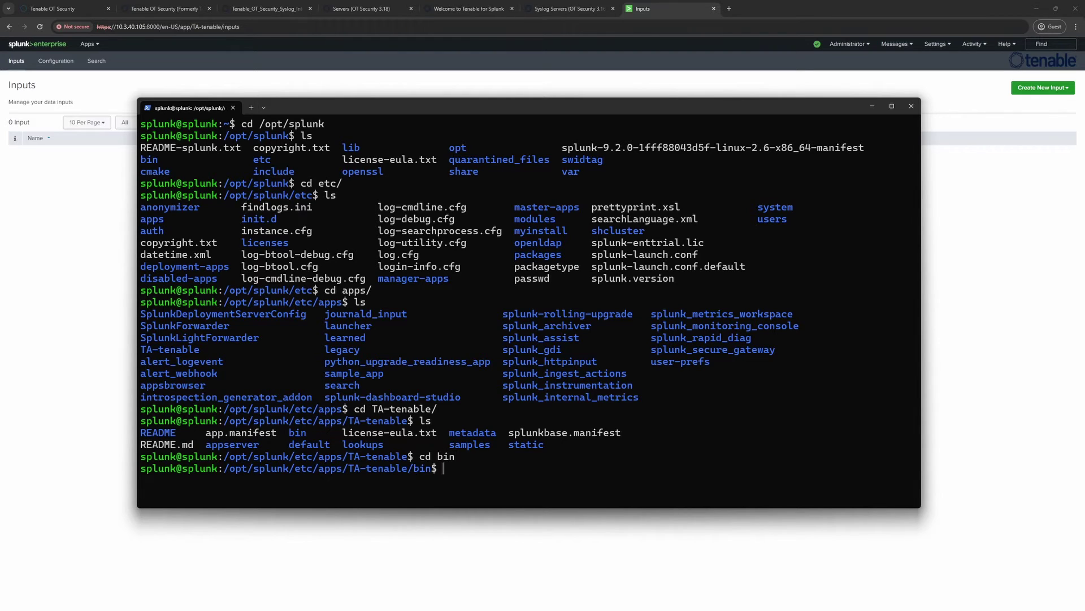
{"action": "type", "text": "ls"}
{"action": "key", "text": "Return"}
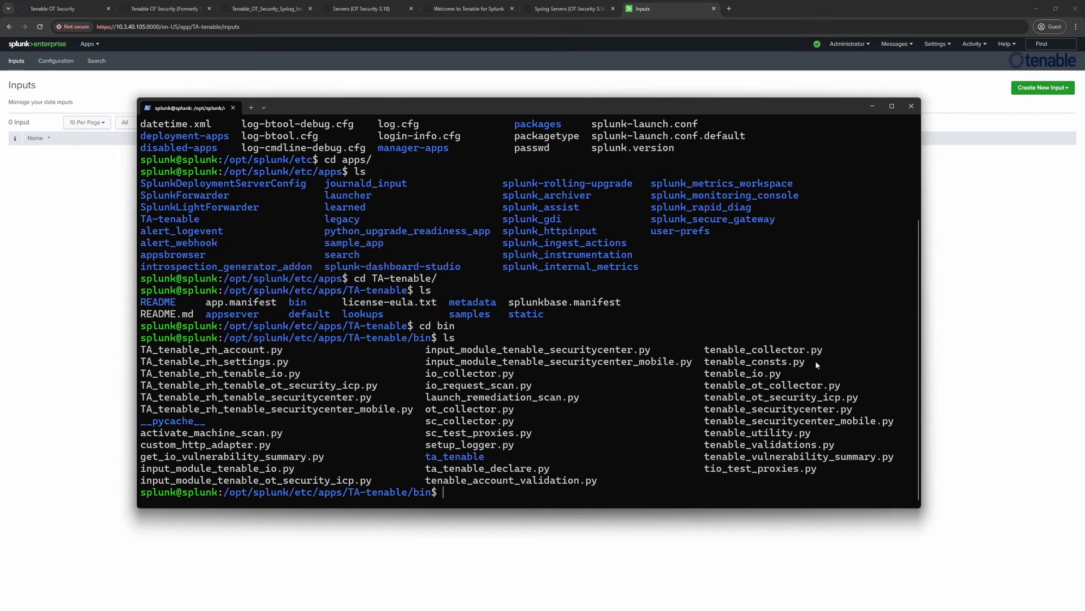
{"action": "left_click_drag", "start_coordinate": [817, 362], "coordinate": [703, 360]}
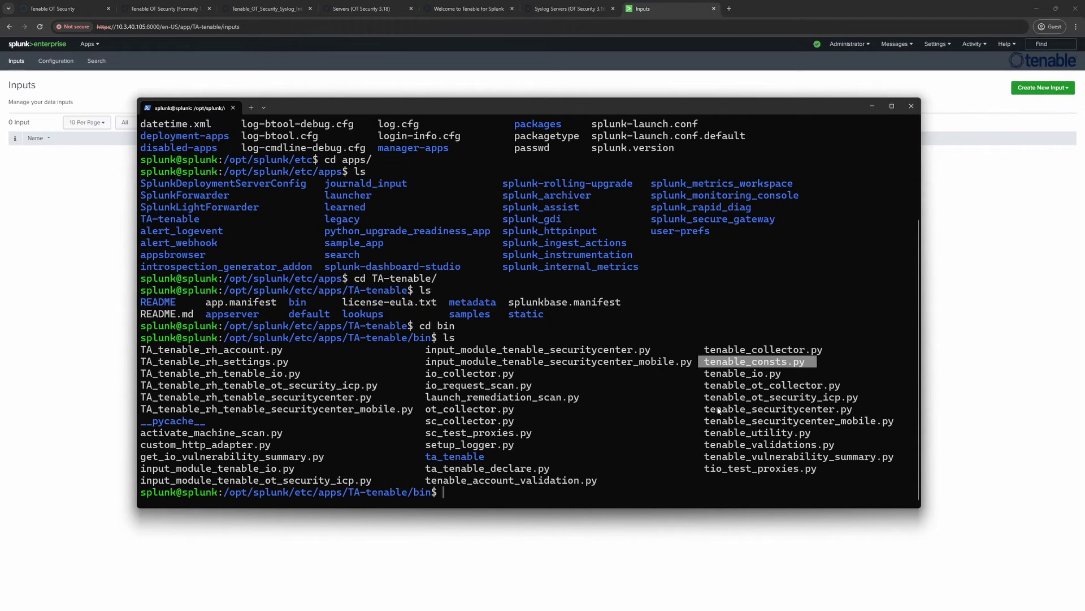
Step: Open tenable_consts.py in vim with sudo
{"action": "type", "text": "suo"}
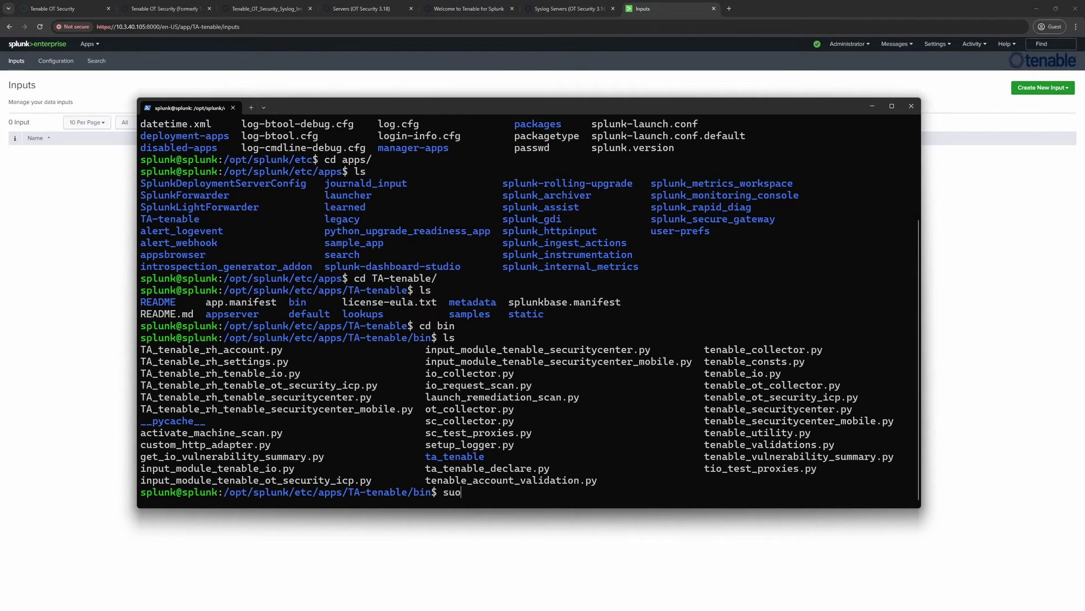
{"action": "key", "text": "BackSpace"}
{"action": "type", "text": "do ./tenable_cons"}
{"action": "key", "text": "Tab"}
{"action": "key", "text": "Return"}
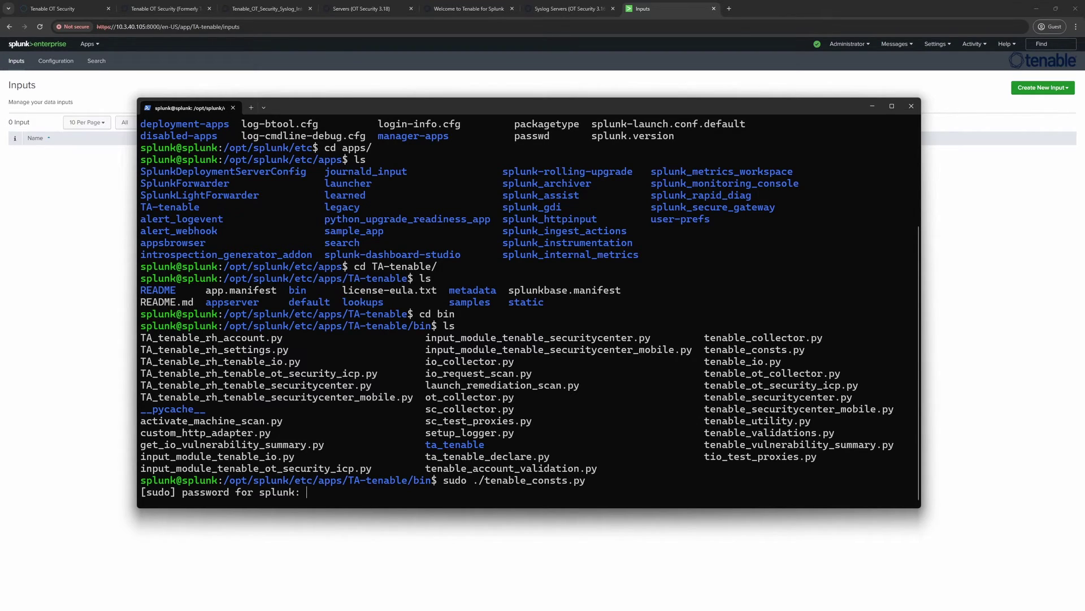
{"action": "key", "text": "Return"}
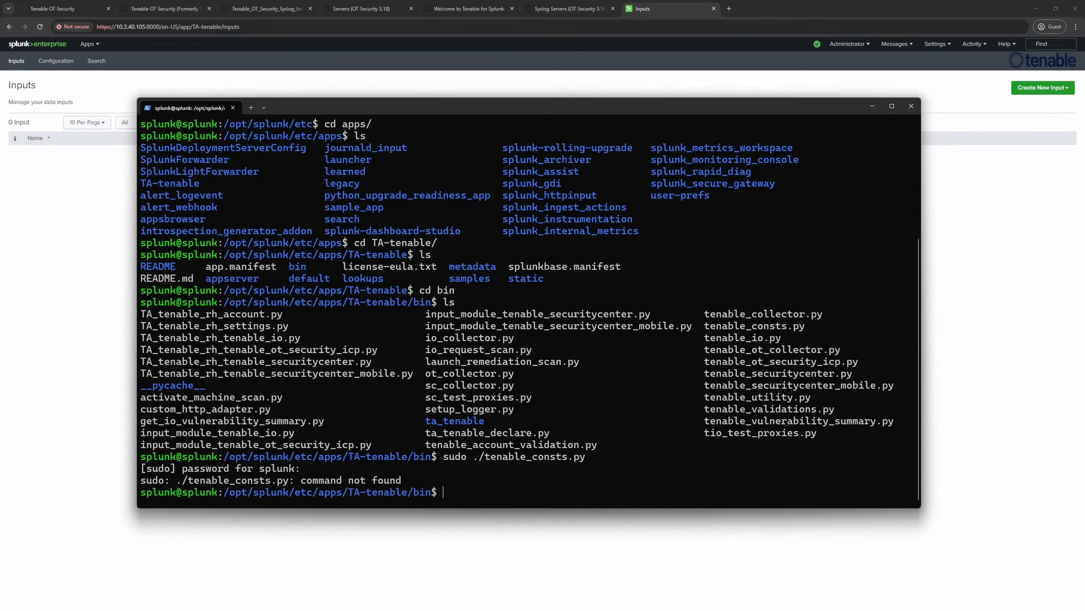
{"action": "type", "text": "sudo ./tenable_consts.py"}
{"action": "key", "text": "Left"}
{"action": "key", "text": "Left"}
{"action": "key", "text": "Left"}
{"action": "key", "text": "Left"}
{"action": "key", "text": "Left"}
{"action": "key", "text": "Left"}
{"action": "key", "text": "Left"}
{"action": "key", "text": "Left"}
{"action": "key", "text": "Left"}
{"action": "key", "text": "Left"}
{"action": "key", "text": "Left"}
{"action": "key", "text": "Left"}
{"action": "key", "text": "Left"}
{"action": "key", "text": "Left"}
{"action": "key", "text": "Left"}
{"action": "key", "text": "Left"}
{"action": "key", "text": "Left"}
{"action": "key", "text": "Left"}
{"action": "key", "text": "Left"}
{"action": "key", "text": "Left"}
{"action": "type", "text": "vim"}
{"action": "key", "text": "Return"}
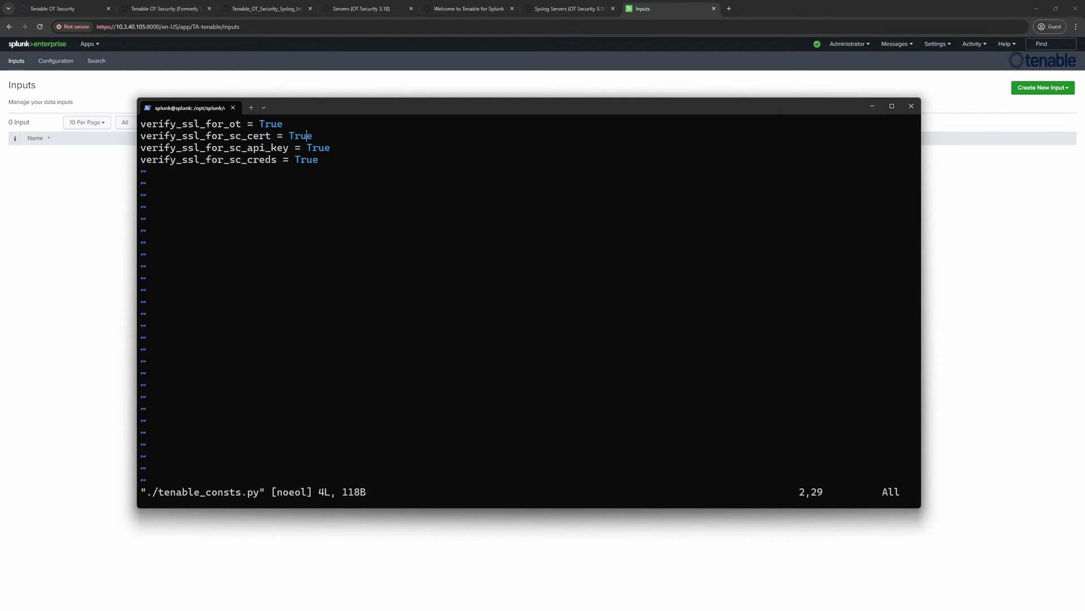
Step: Change verify_ssl_for_ot from True to False on line 1 and save with :wq
{"action": "key", "text": "Up"}
{"action": "key", "text": "i"}
{"action": "key", "text": "Left"}
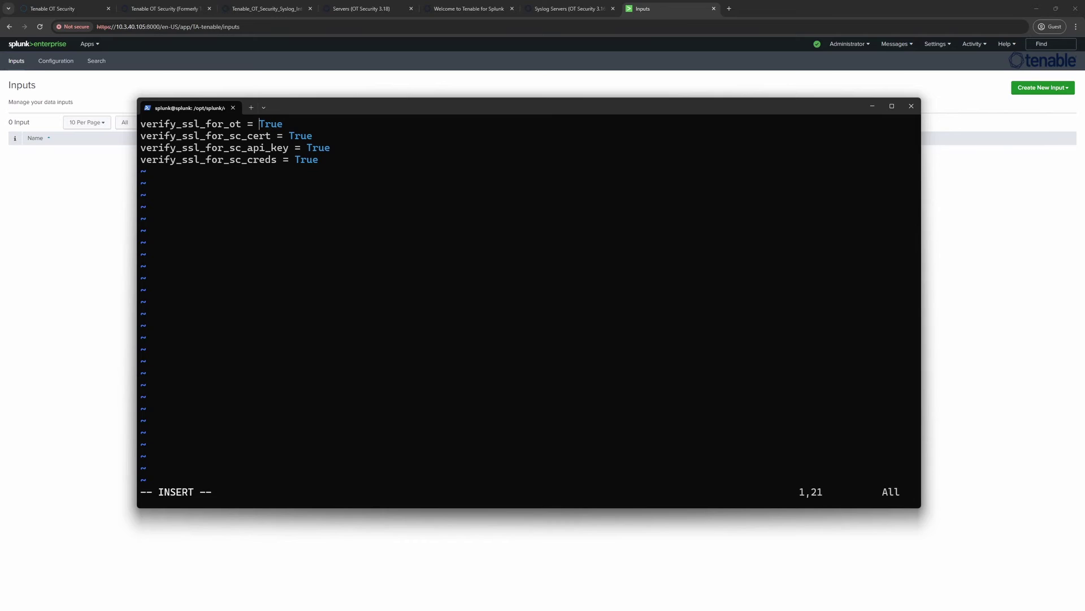
{"action": "type", "text": "False"}
{"action": "key", "text": "Delete"}
{"action": "key", "text": "Delete"}
{"action": "key", "text": "Delete"}
{"action": "key", "text": "Delete"}
{"action": "key", "text": "Escape"}
{"action": "type", "text": ":wq!"}
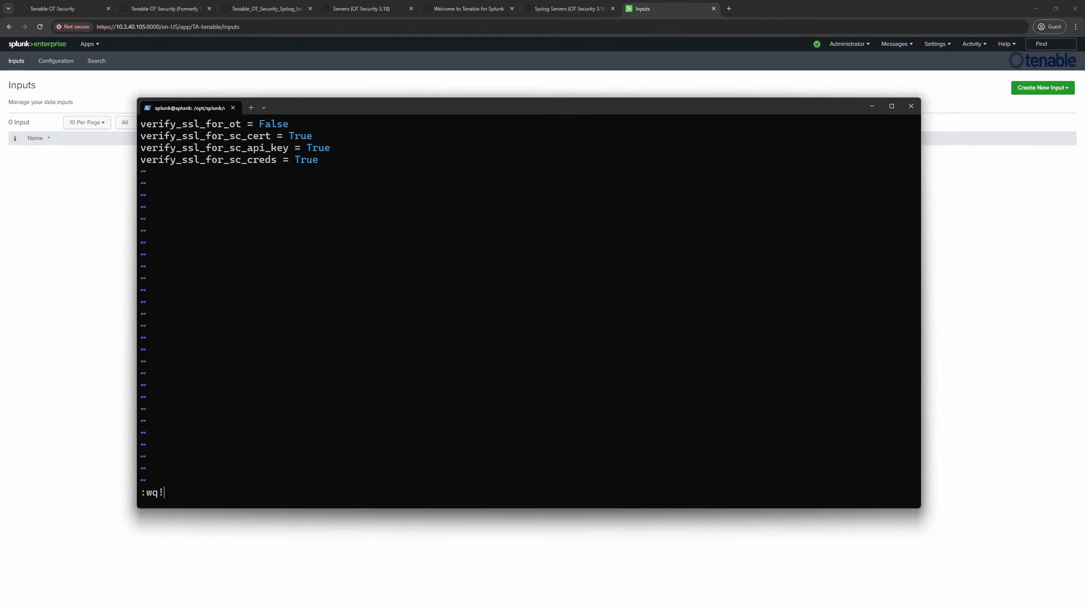
{"action": "key", "text": "Return"}
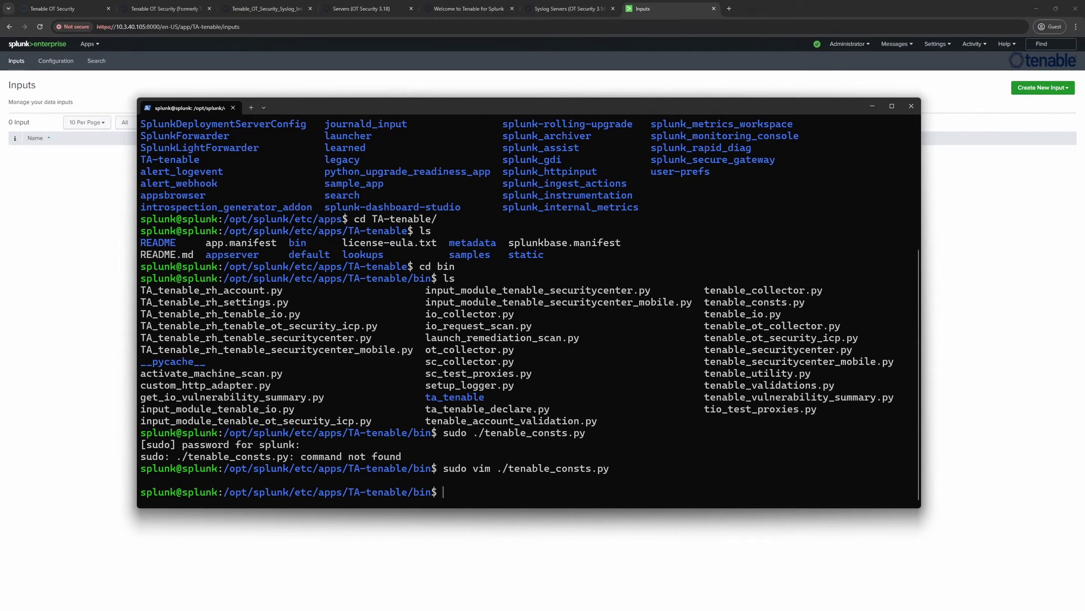
Step: Restart Splunk from Server controls and sign back in with the admin credentials
{"action": "left_click", "coordinate": [925, 63]}
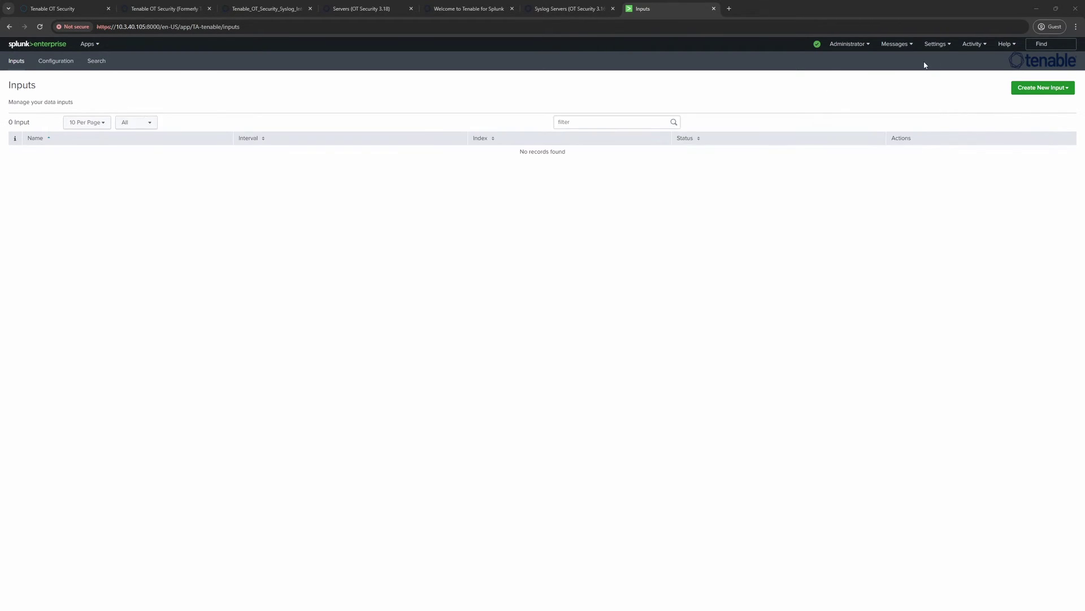
{"action": "left_click", "coordinate": [936, 44]}
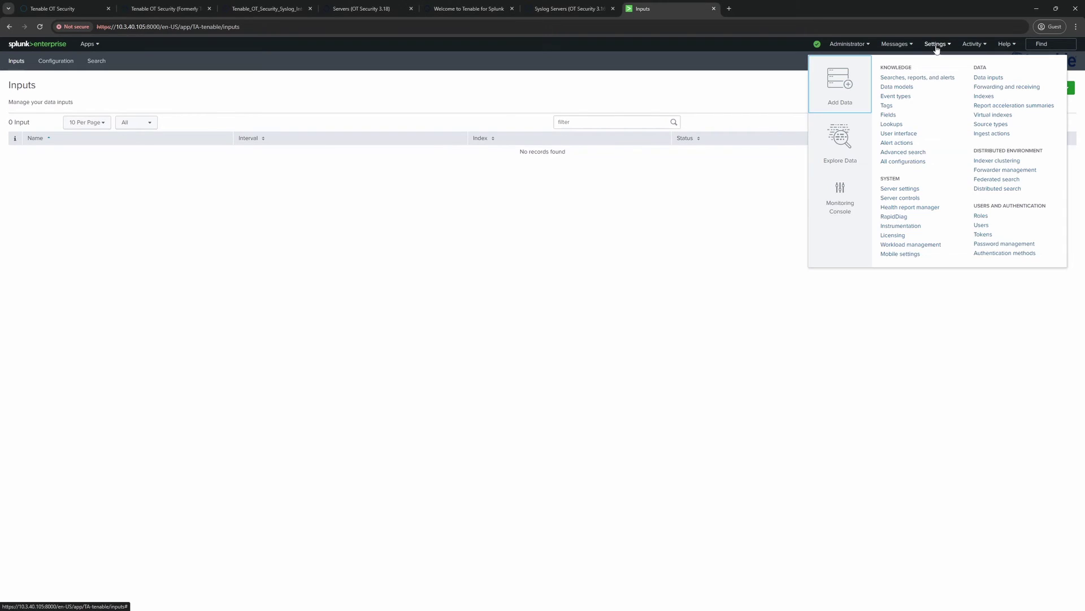
{"action": "left_click", "coordinate": [898, 199]}
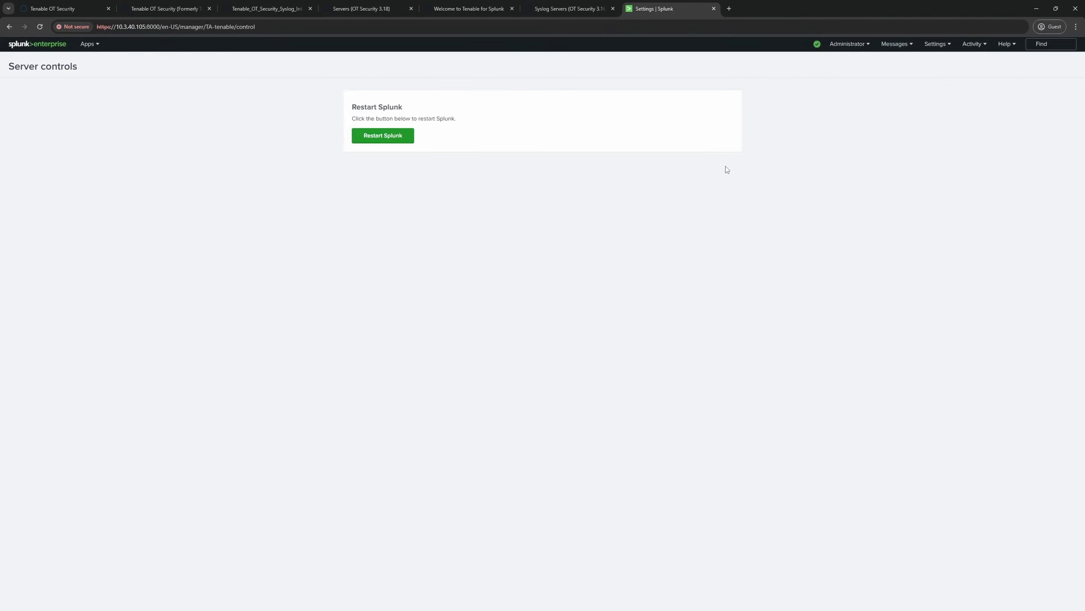
{"action": "left_click", "coordinate": [397, 140]}
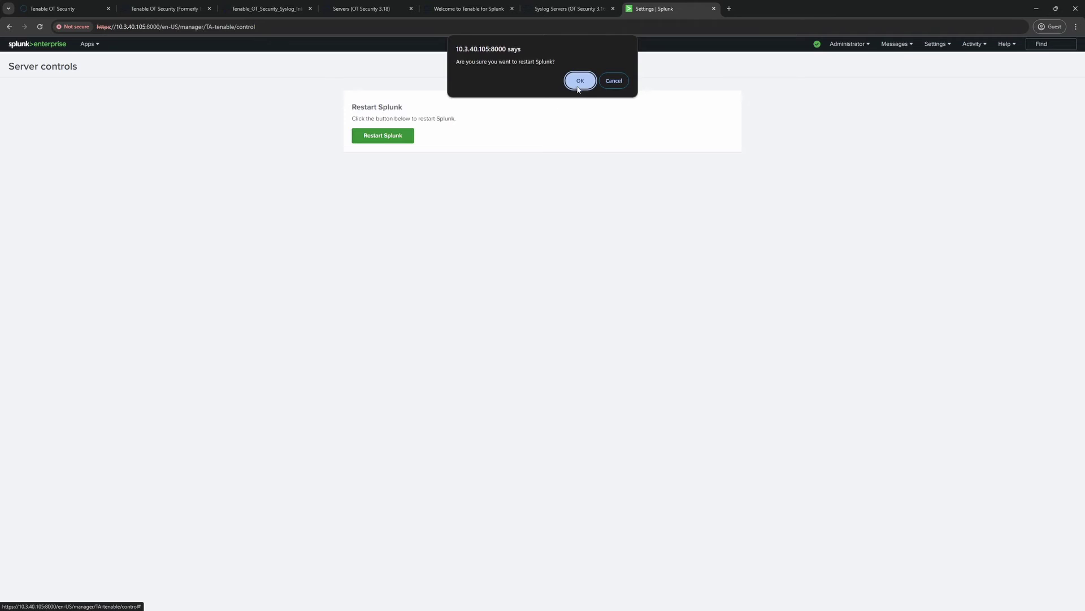
{"action": "left_click", "coordinate": [578, 77]}
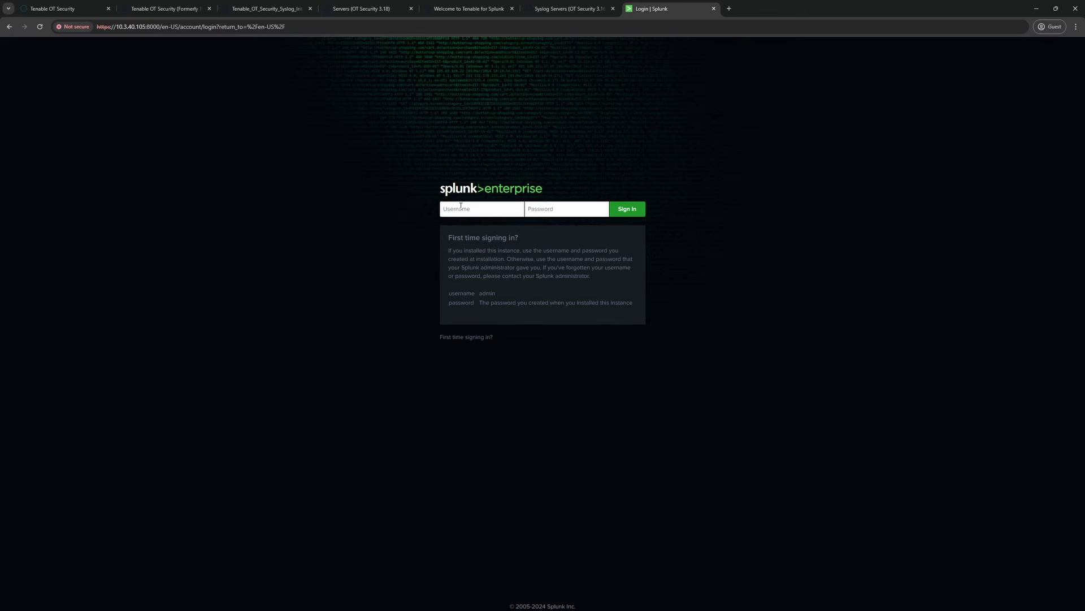
{"action": "key", "text": "Return"}
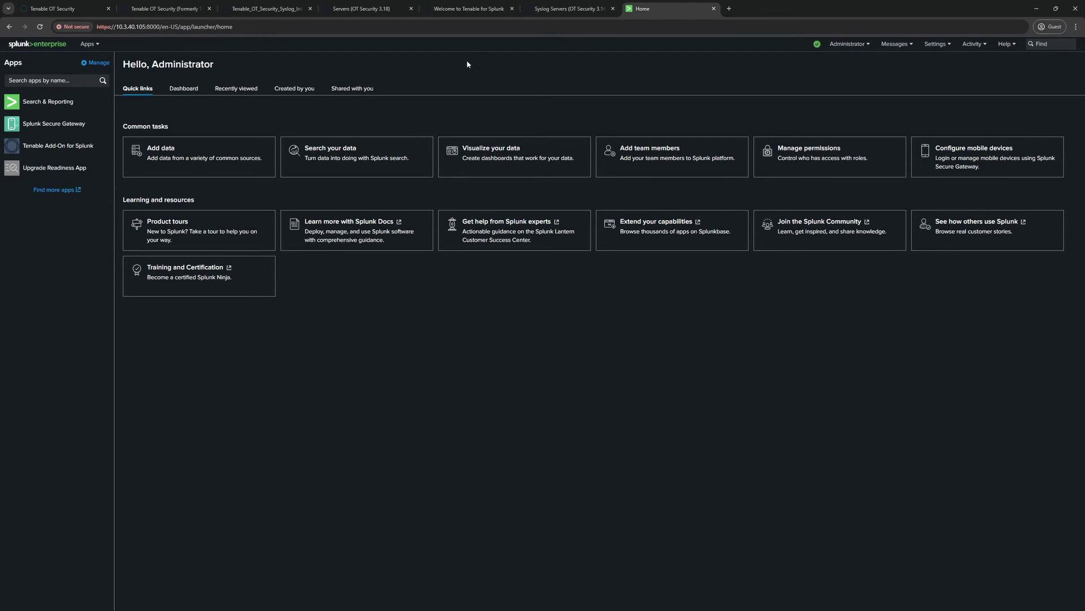
Step: Launch the Tenable Add-On for Splunk from Manage Apps and go to its Configuration page
{"action": "left_click", "coordinate": [93, 64]}
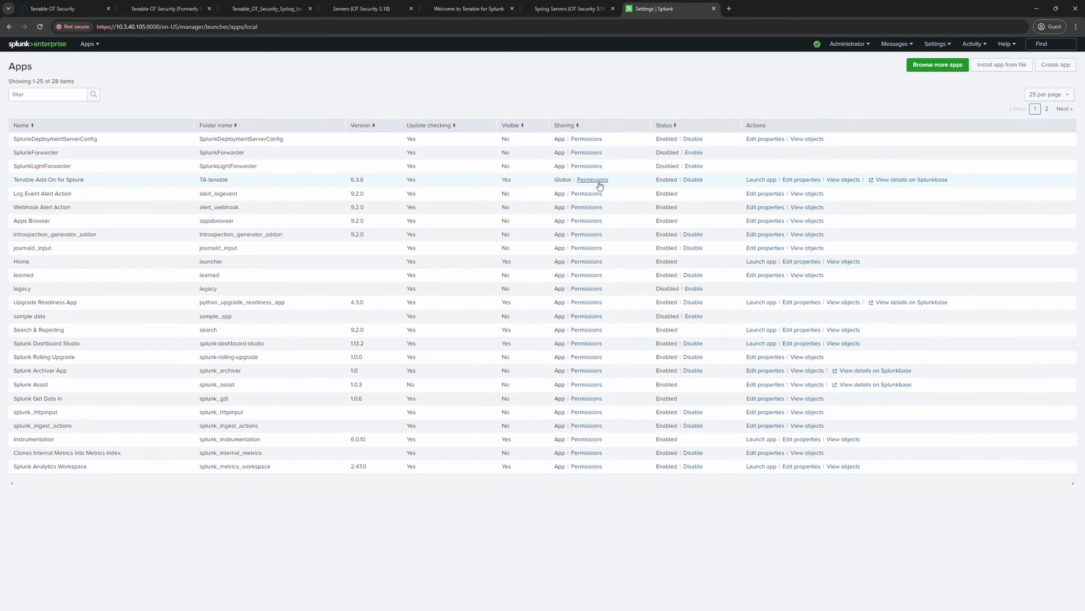
{"action": "left_click", "coordinate": [754, 180]}
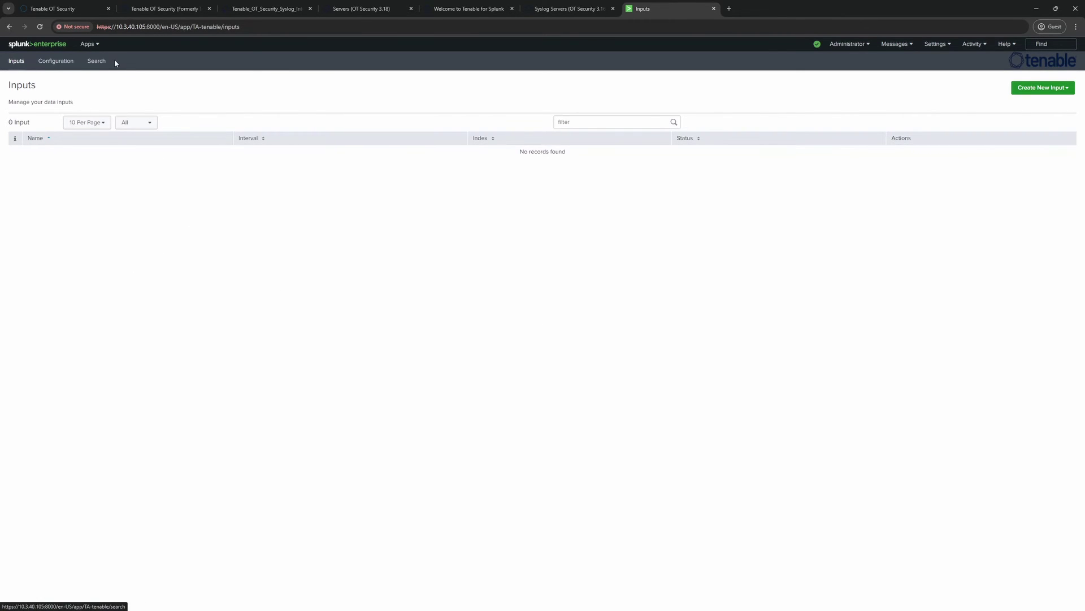
{"action": "left_click", "coordinate": [50, 61]}
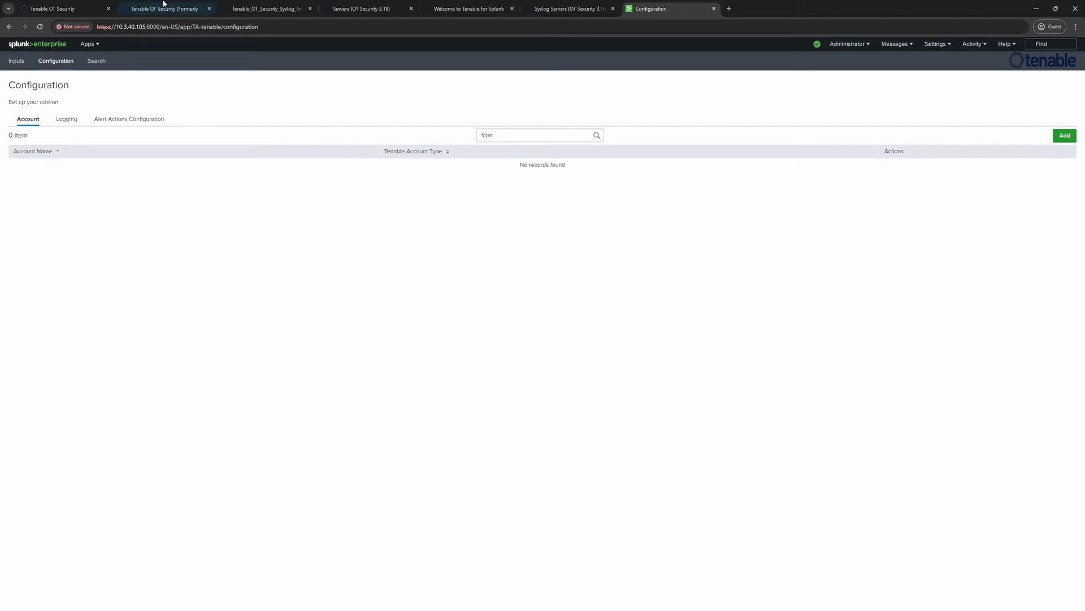
Step: Start a TenableOT account of type Tenable OT Security (ICP) with address 10.3.40.100
{"action": "left_click", "coordinate": [1063, 136]}
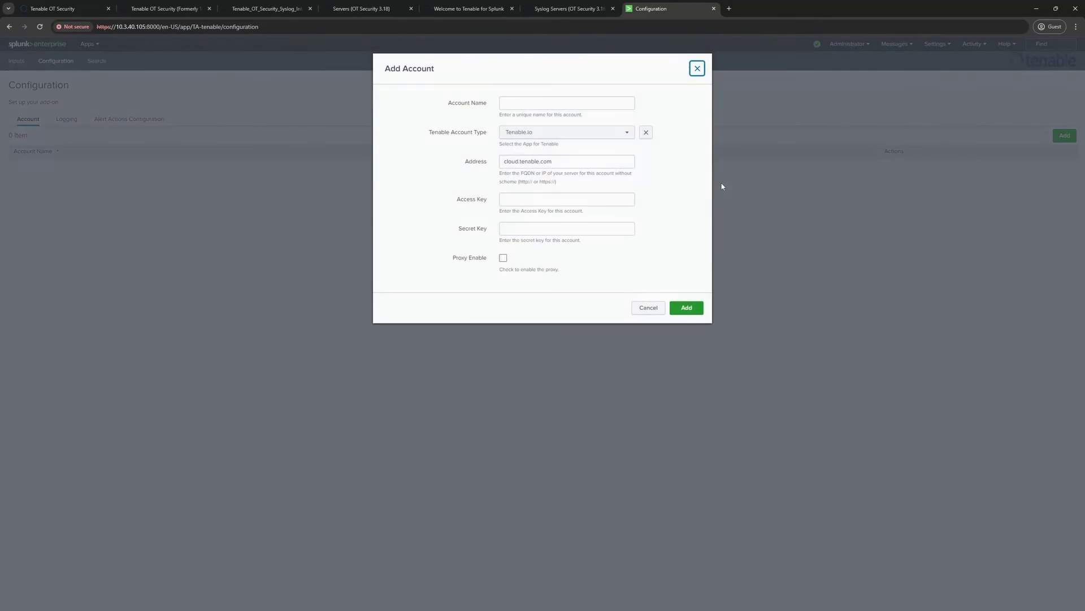
{"action": "left_click", "coordinate": [546, 104]}
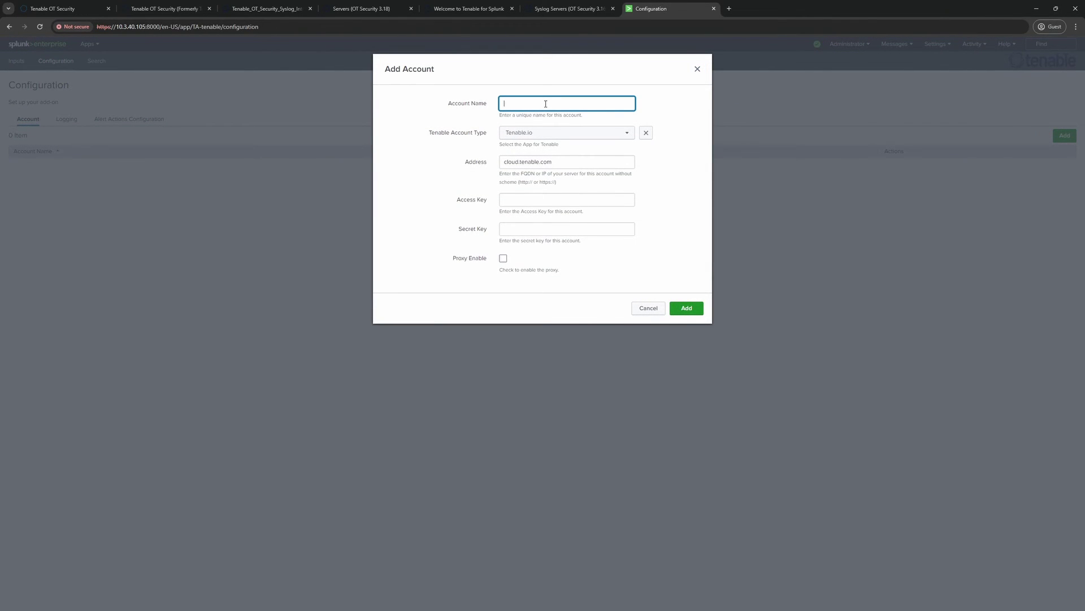
{"action": "type", "text": "TenableOT"}
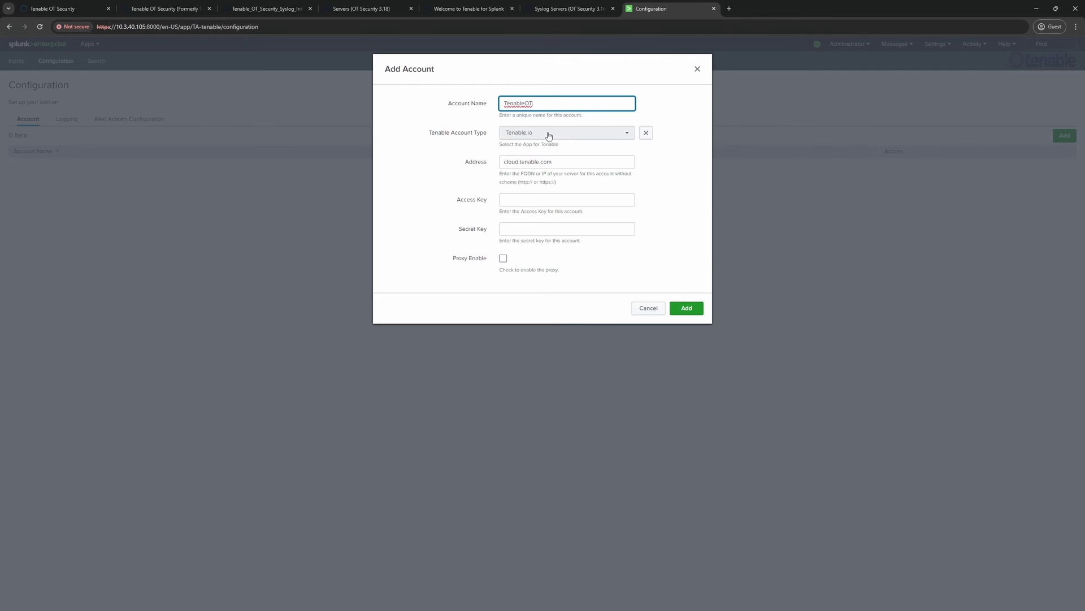
{"action": "left_click", "coordinate": [562, 136]}
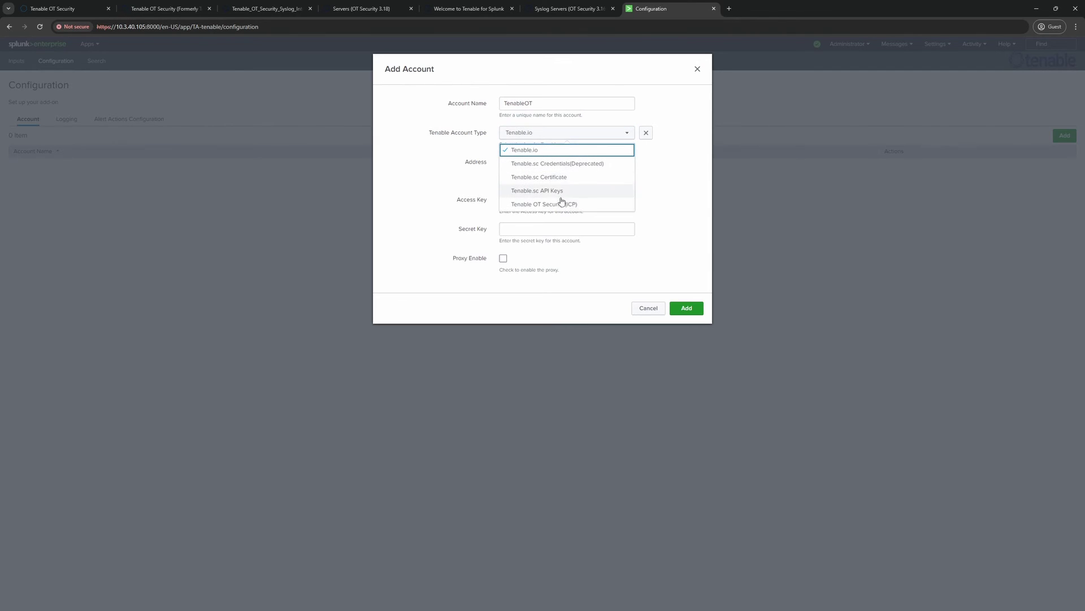
{"action": "left_click", "coordinate": [558, 206]}
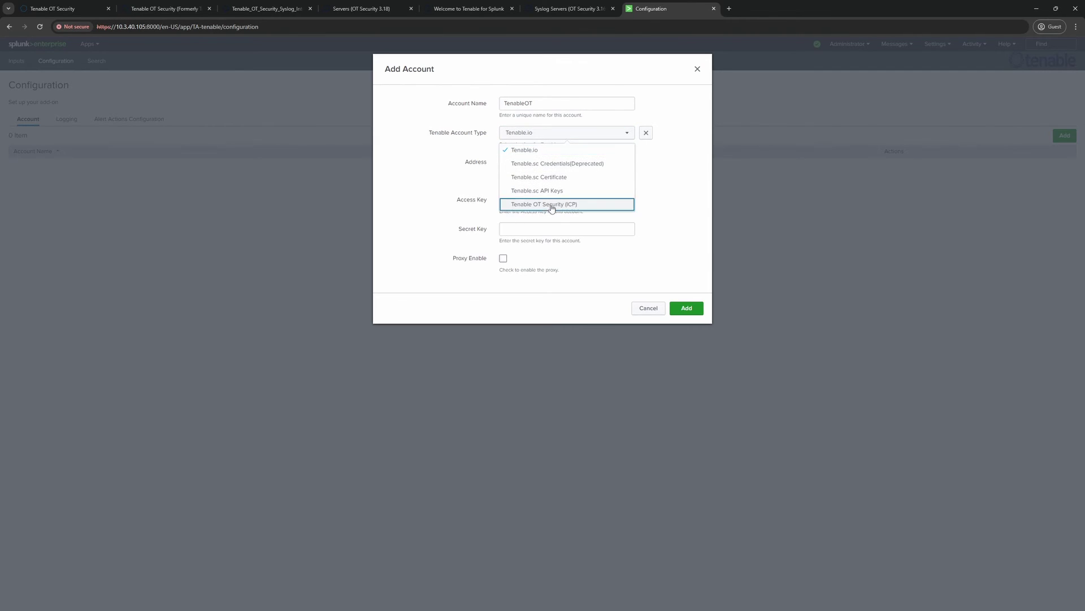
{"action": "left_click", "coordinate": [523, 166]}
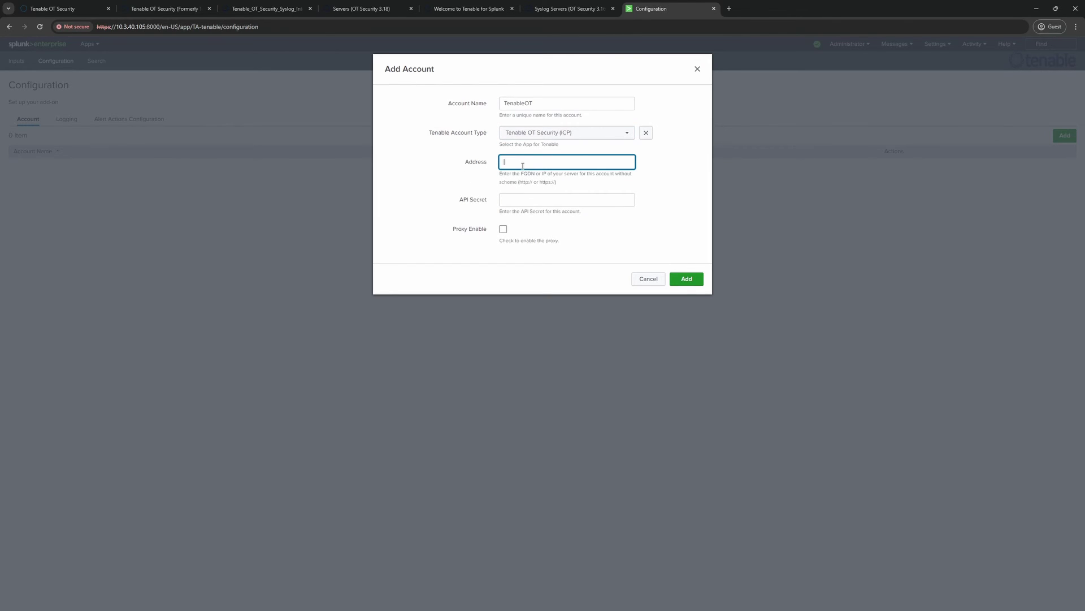
{"action": "type", "text": "10.3.40.100"}
{"action": "left_click", "coordinate": [537, 201]}
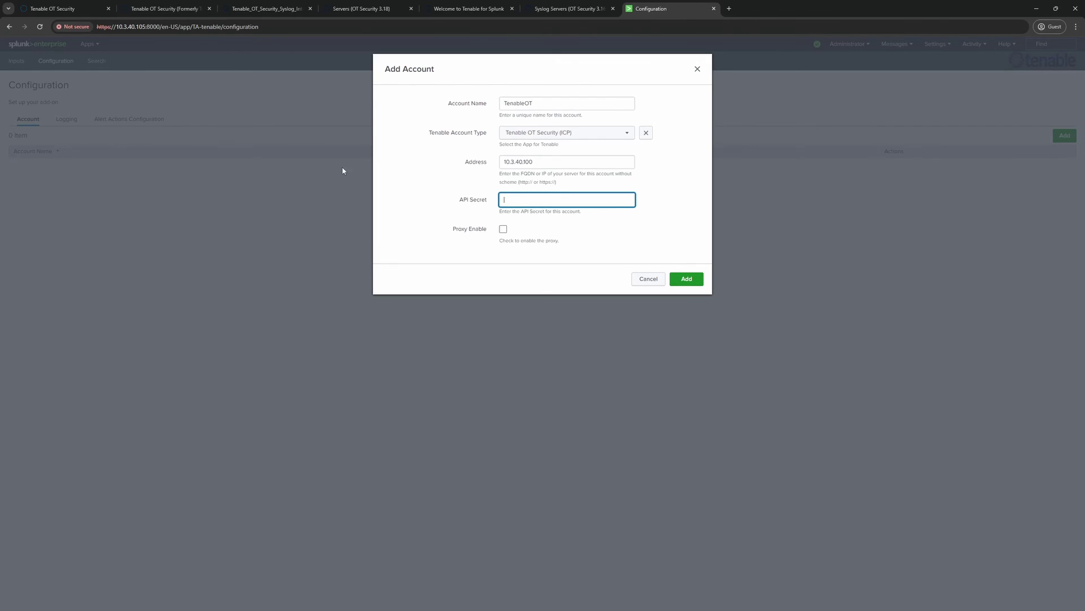
{"action": "left_click", "coordinate": [54, 9]}
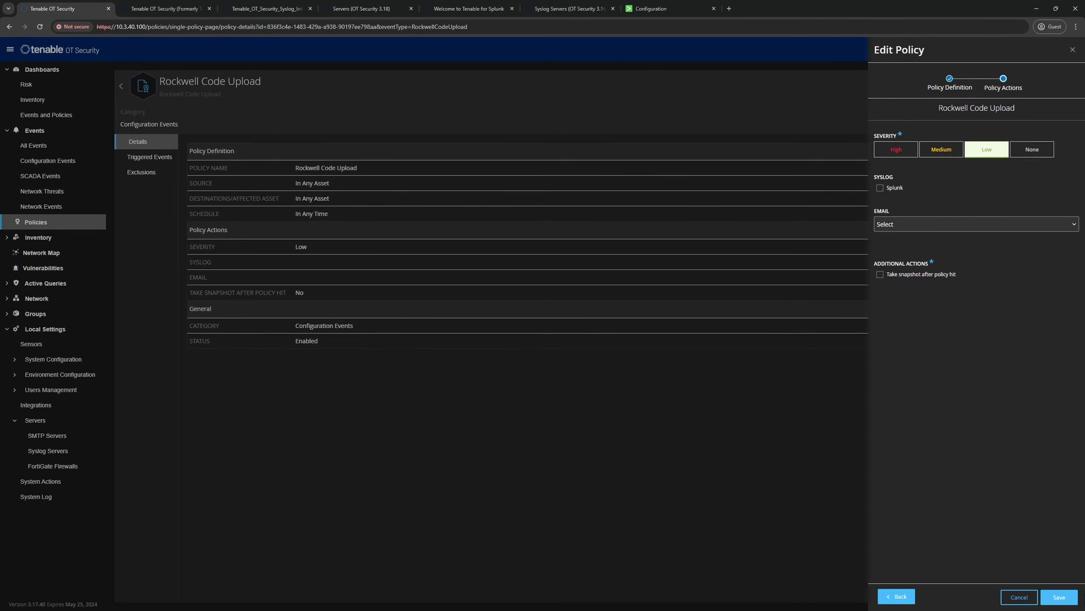
Step: Under System Configuration > API Keys, generate a 365-day key described 'Splunk' and copy it
{"action": "left_click", "coordinate": [1018, 600]}
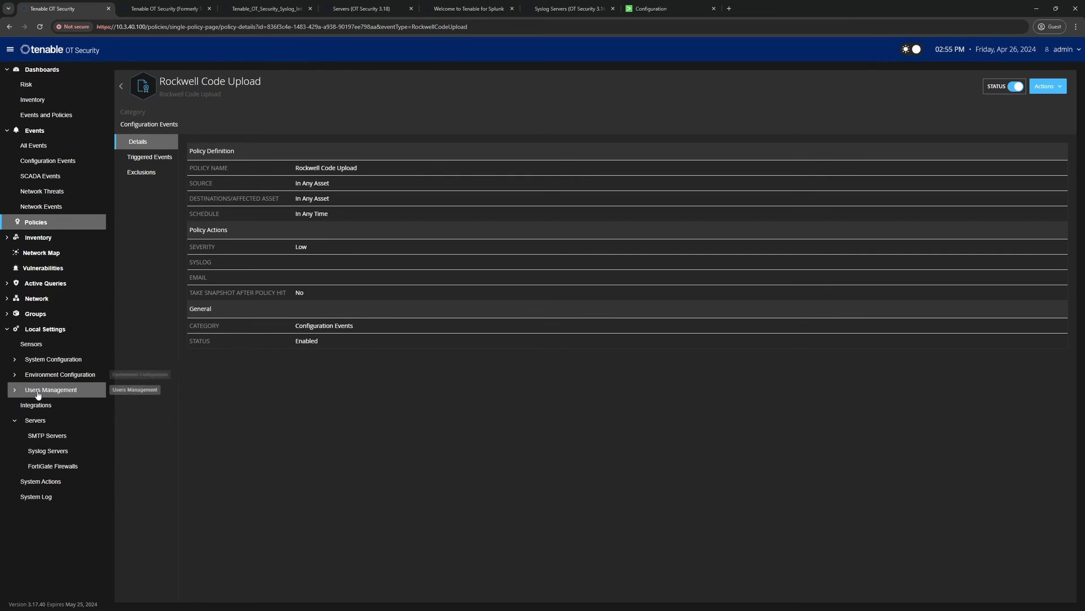
{"action": "left_click", "coordinate": [40, 359]}
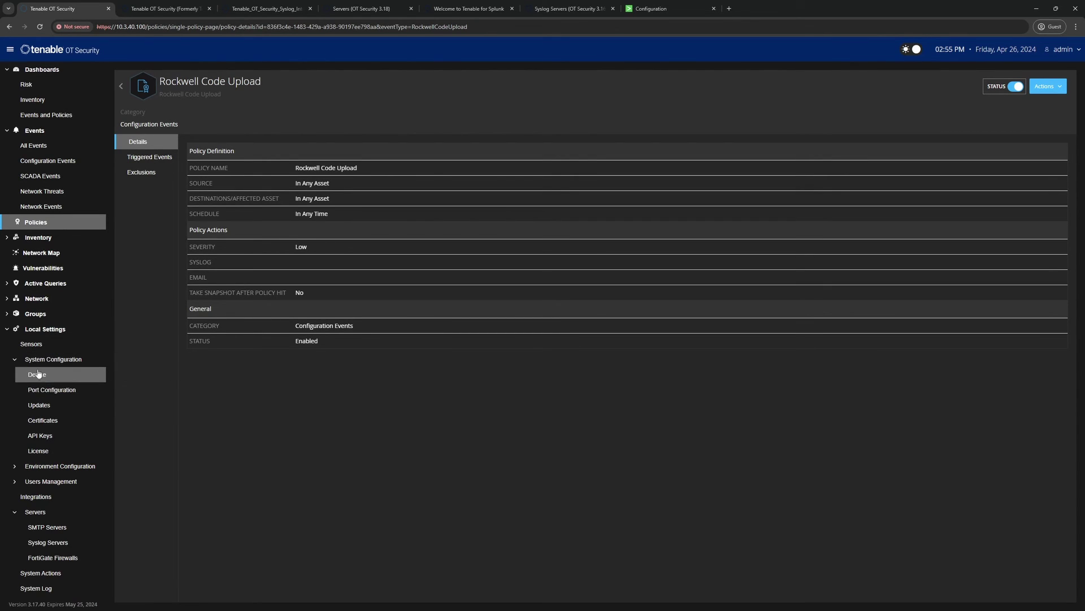
{"action": "left_click", "coordinate": [48, 437]}
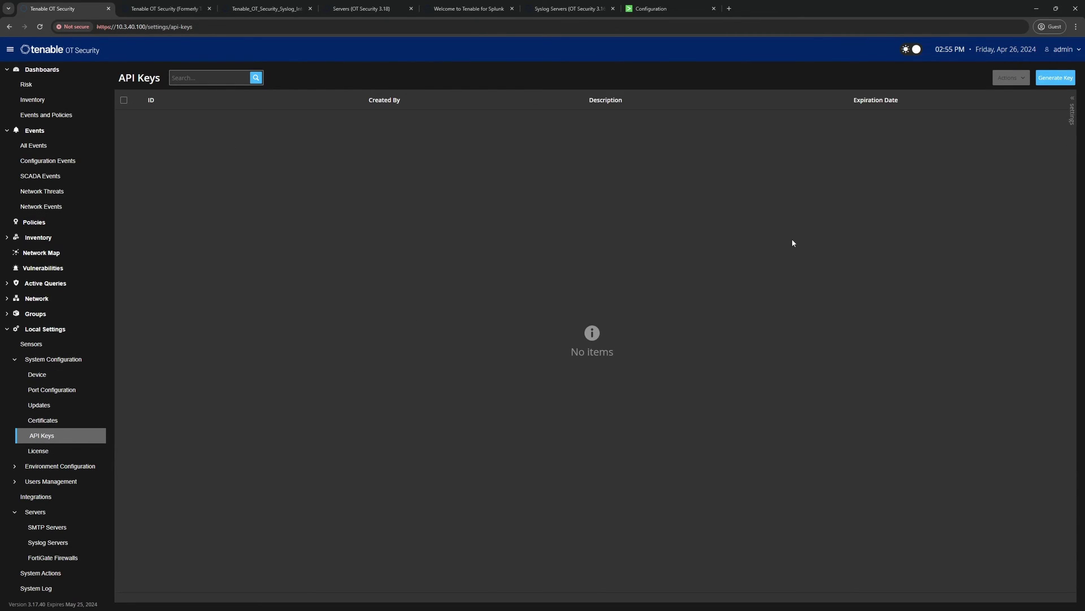
{"action": "left_click", "coordinate": [1053, 78]}
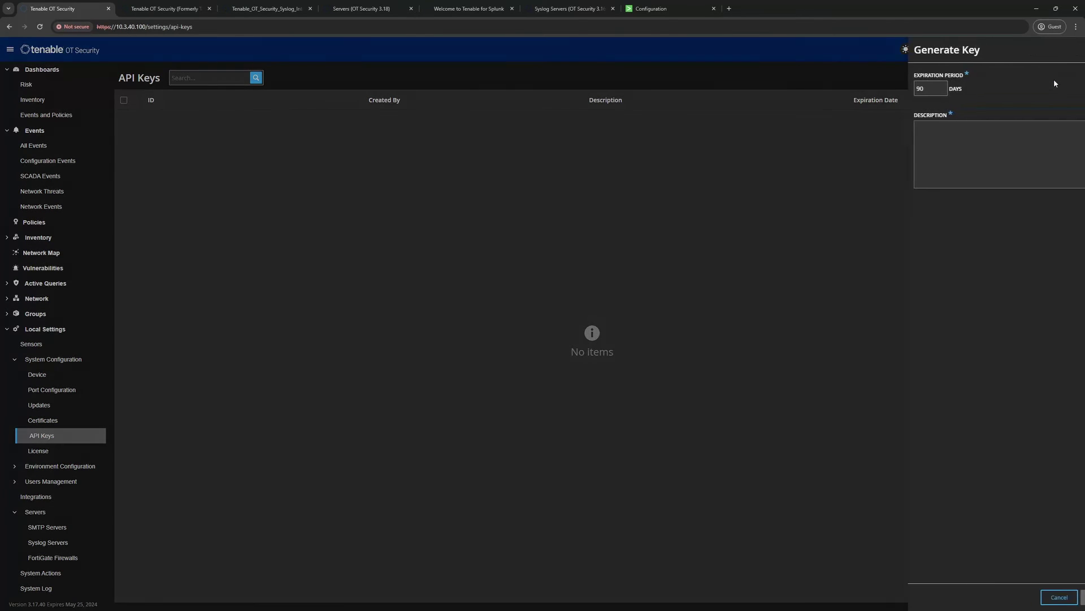
{"action": "double_click", "coordinate": [886, 92]}
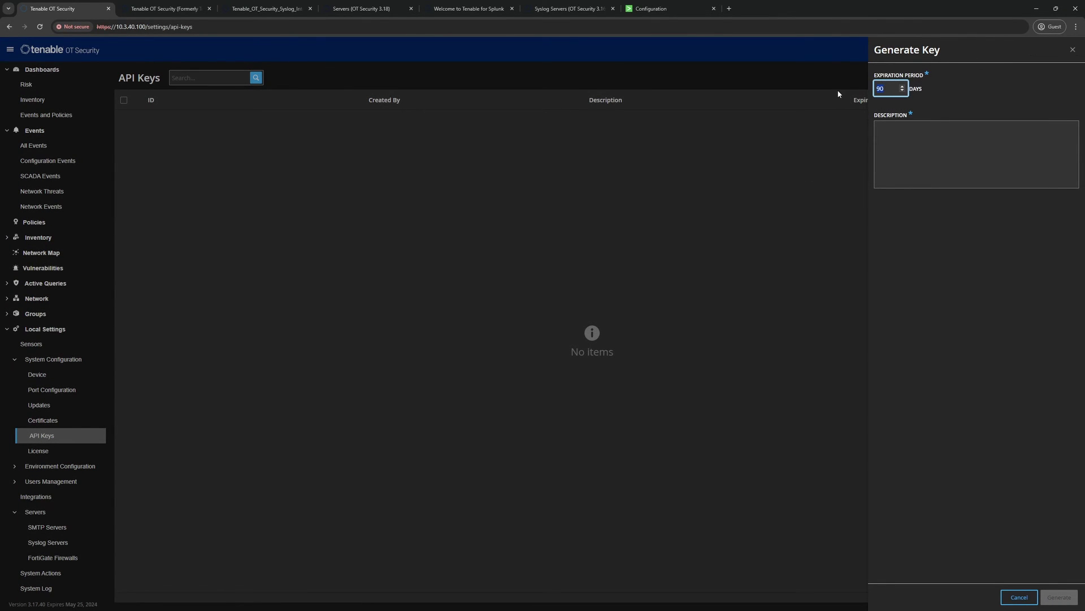
{"action": "type", "text": "365"}
{"action": "left_click", "coordinate": [915, 147]}
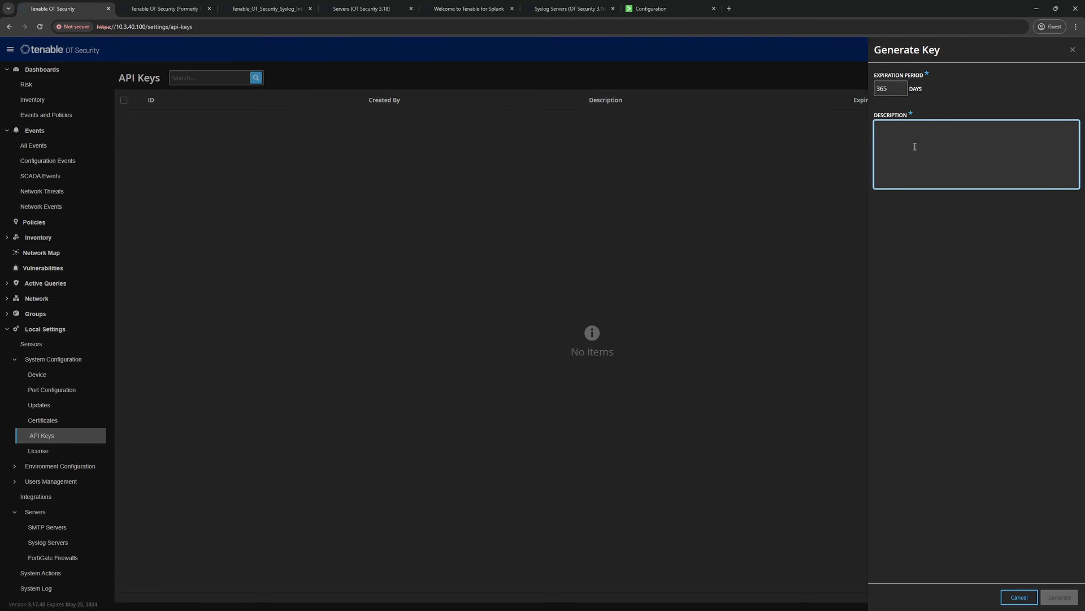
{"action": "type", "text": "Splunk"}
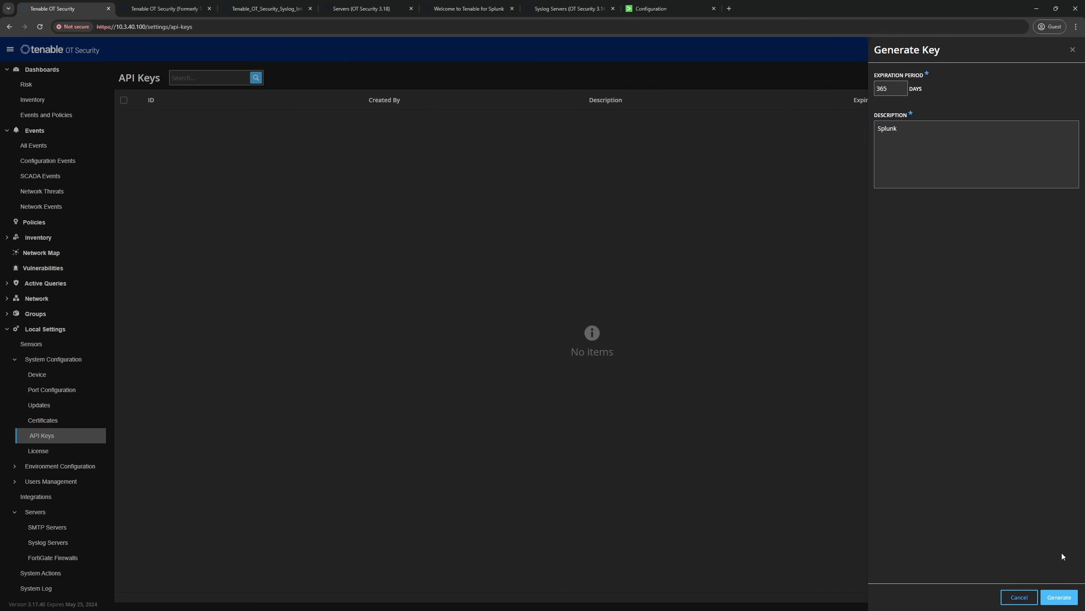
{"action": "left_click", "coordinate": [1061, 598]}
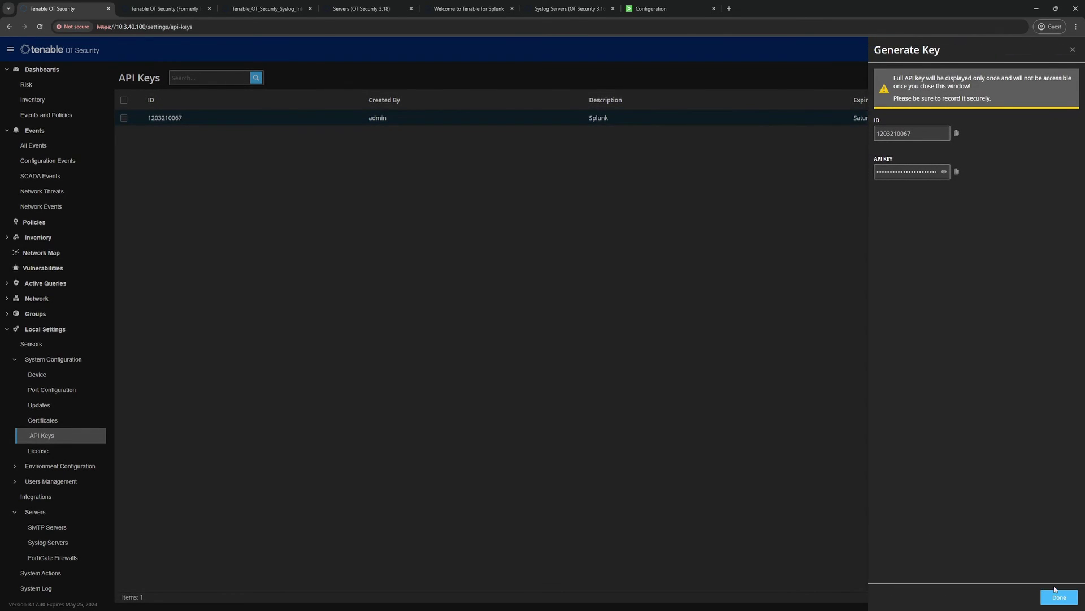
{"action": "left_click", "coordinate": [957, 172]}
Step: Paste the copied key as the API secret and save the TenableOT account
{"action": "left_click", "coordinate": [655, 8]}
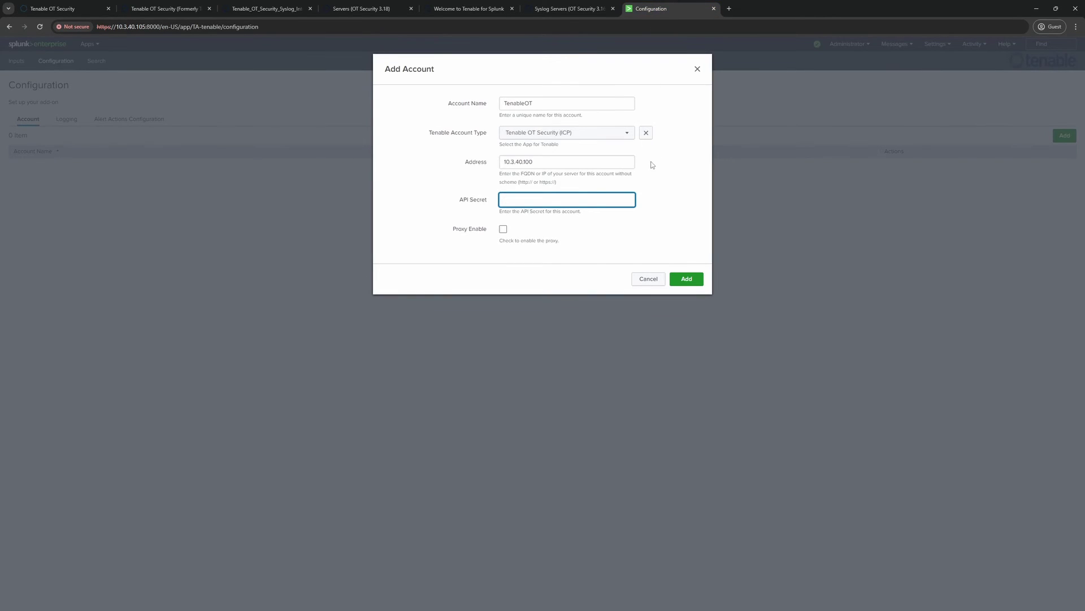
{"action": "right_click", "coordinate": [514, 199]}
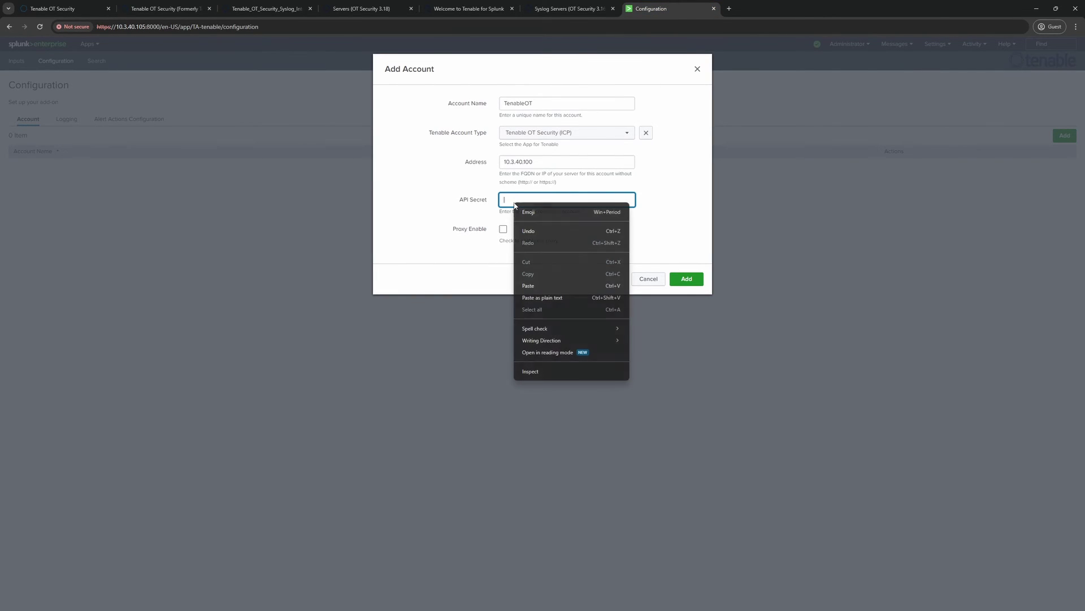
{"action": "left_click", "coordinate": [540, 298]}
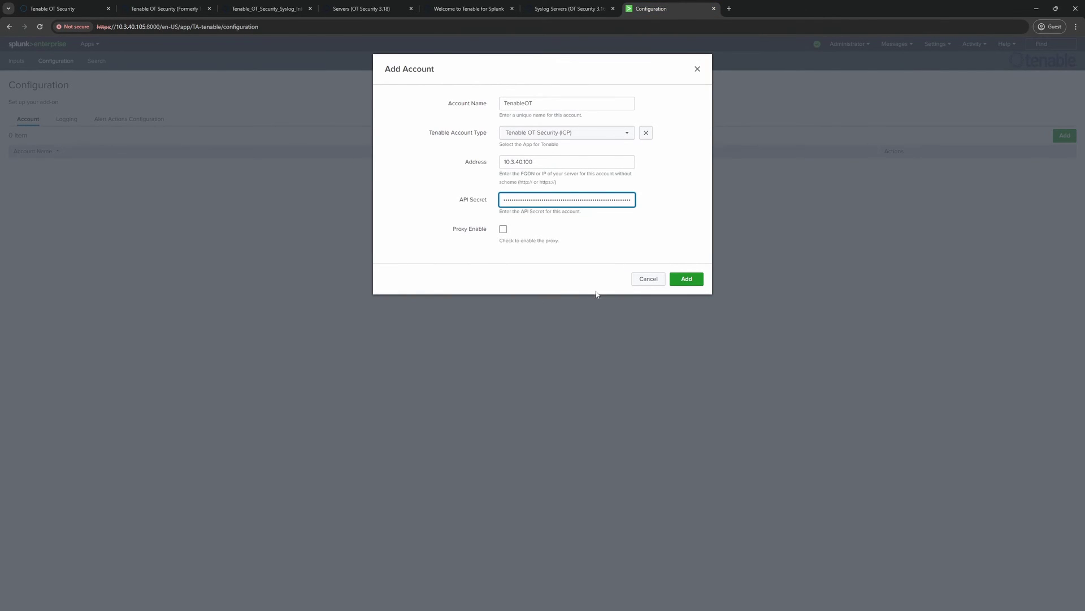
{"action": "left_click", "coordinate": [686, 279]}
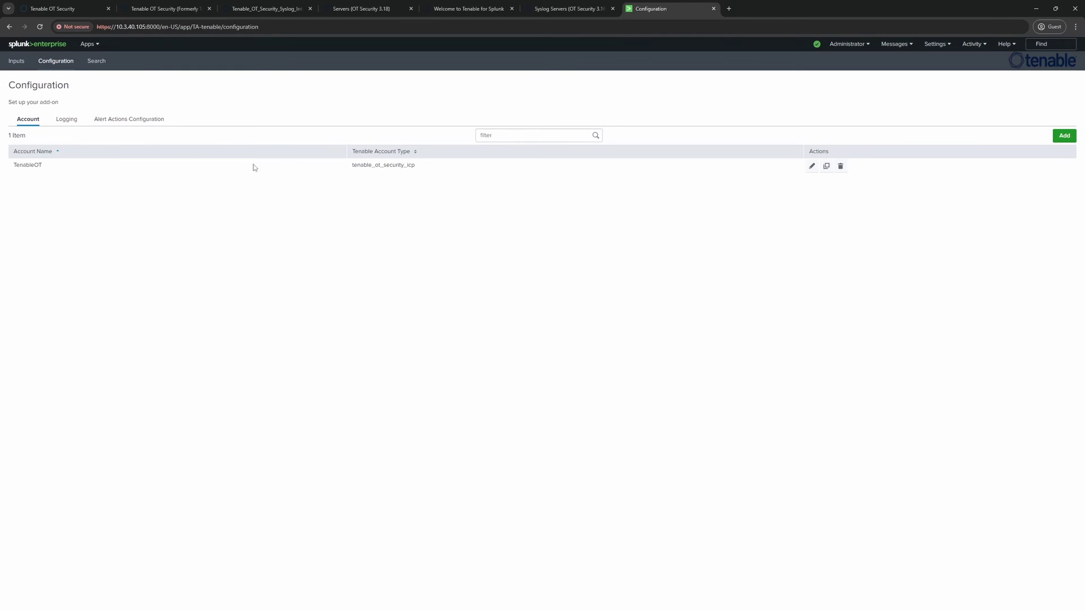
{"action": "left_click", "coordinate": [16, 60]}
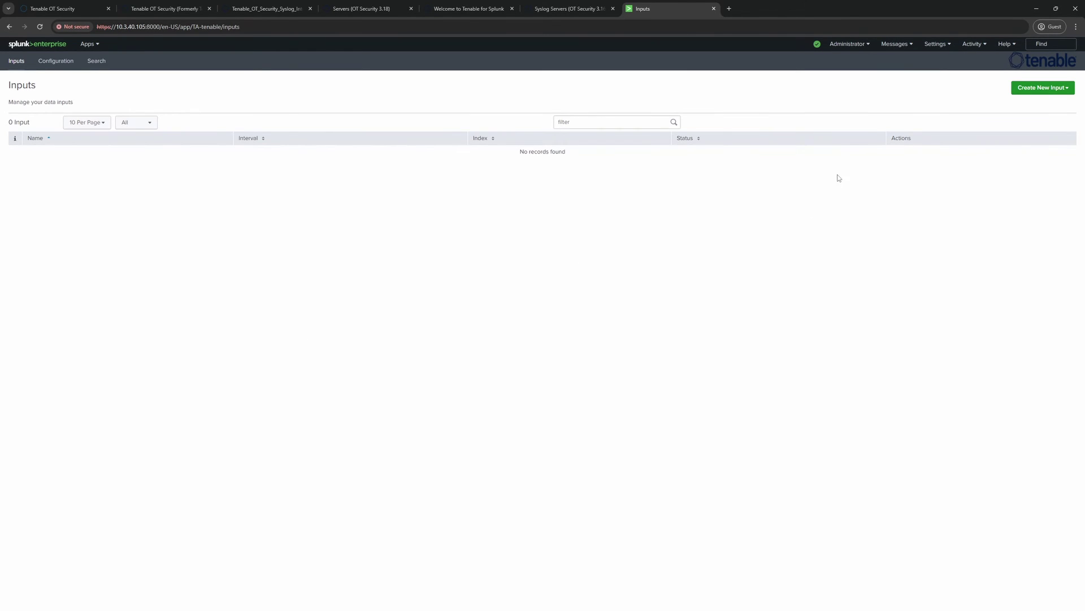
Step: Start a Tenable OT Security (ICP) input named TenableOT with an 86400-second interval
{"action": "left_click", "coordinate": [1046, 89]}
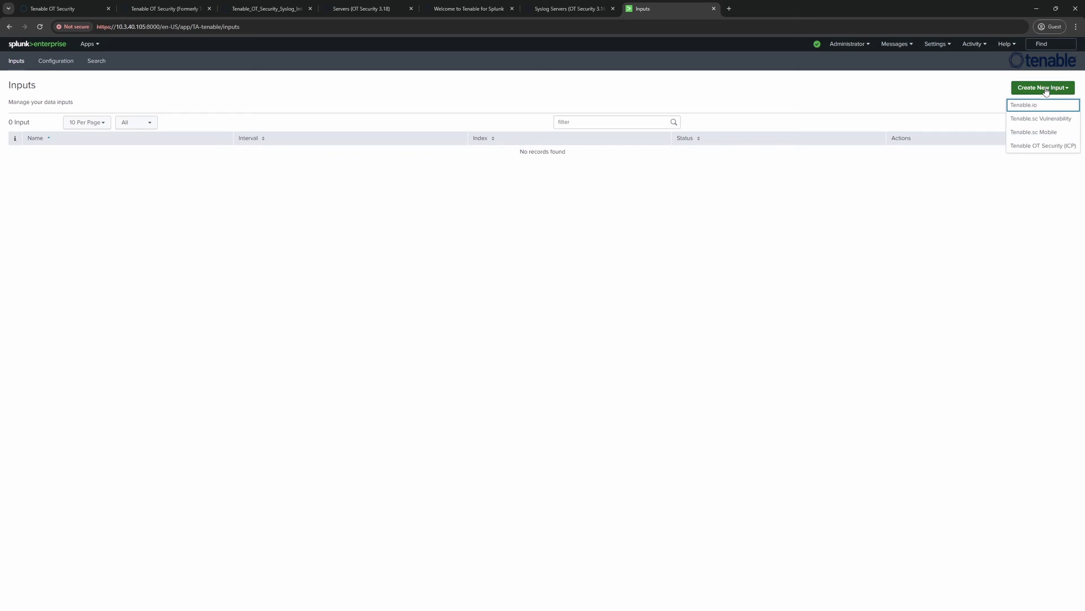
{"action": "left_click", "coordinate": [1036, 146]}
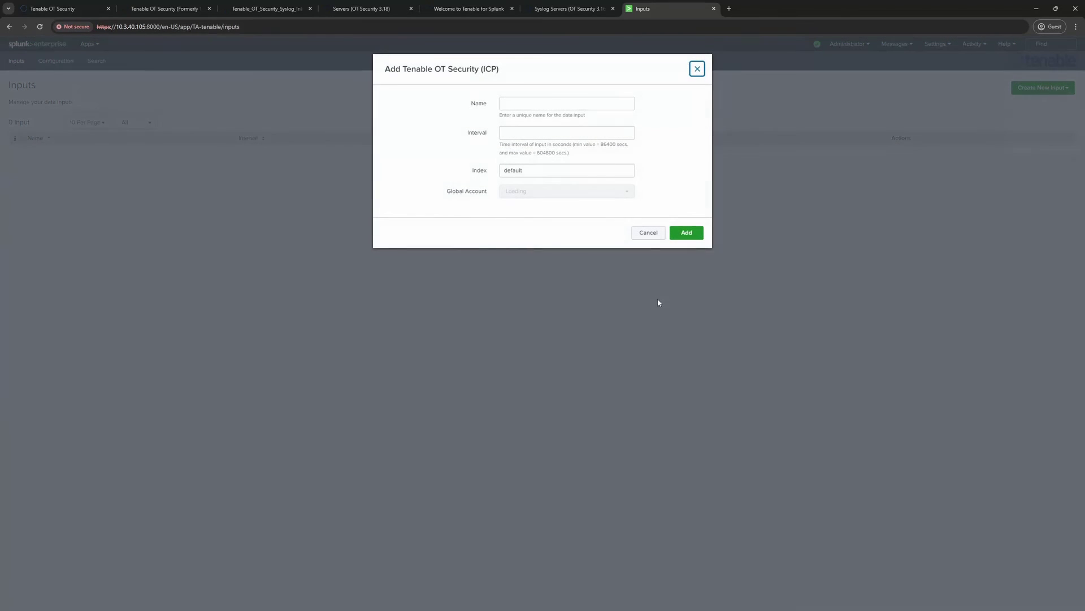
{"action": "left_click", "coordinate": [512, 104]}
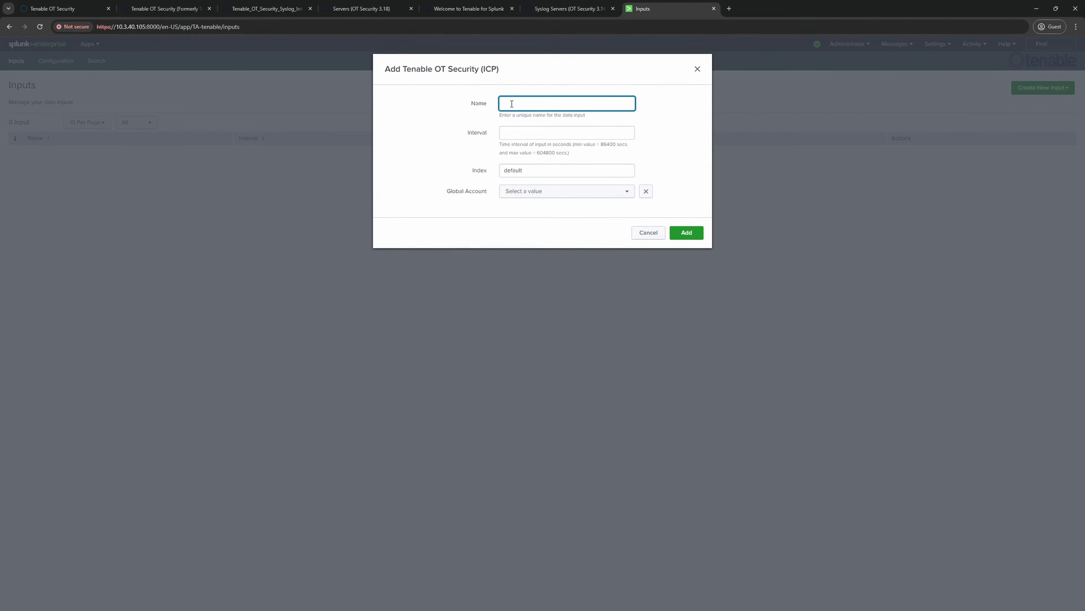
{"action": "type", "text": "TenableOT"}
{"action": "left_click", "coordinate": [517, 132]}
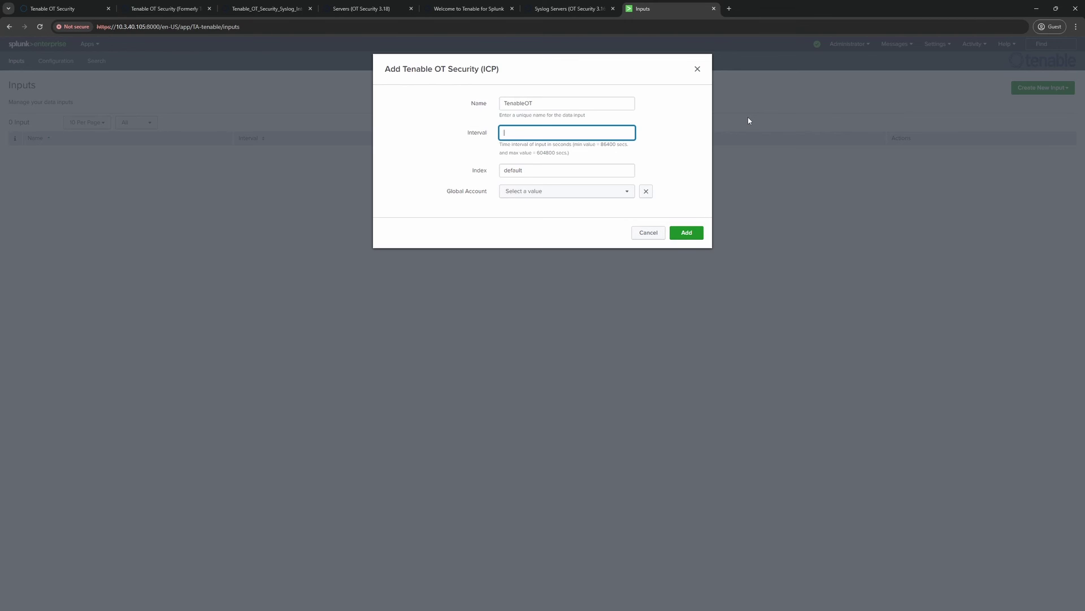
{"action": "type", "text": "86400"}
Step: Set the input's index to tenableevents and its account to TenableOT, and save it
{"action": "left_click", "coordinate": [559, 173]}
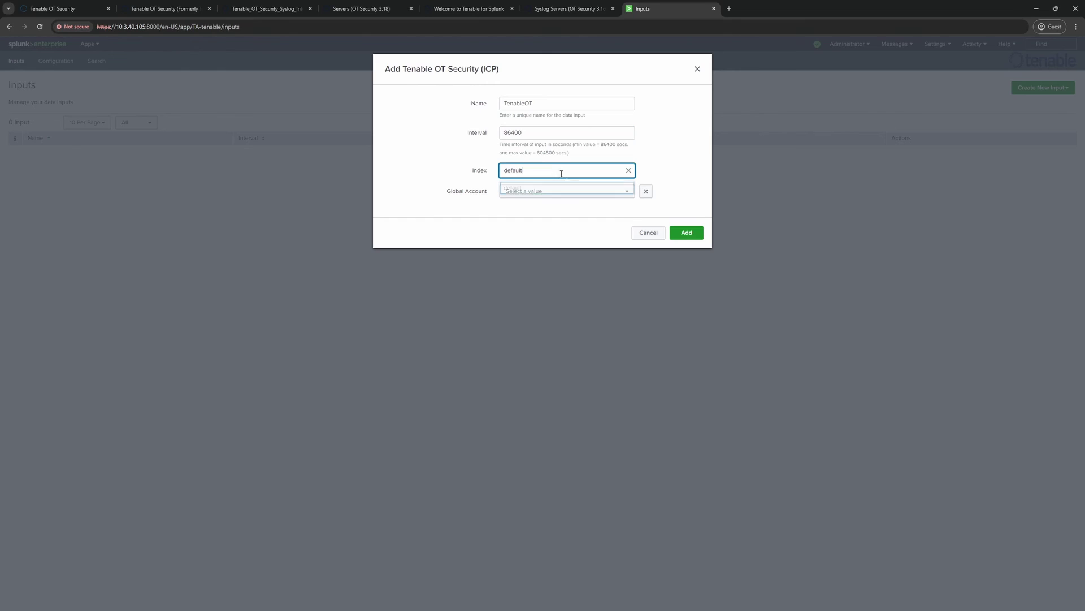
{"action": "double_click", "coordinate": [547, 167]}
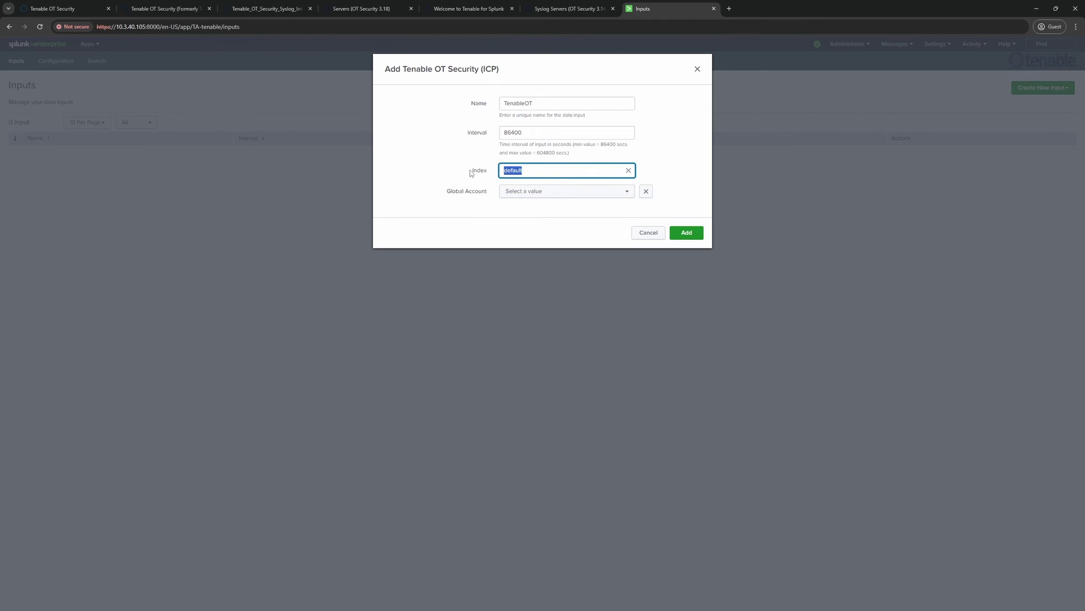
{"action": "type", "text": "ten"}
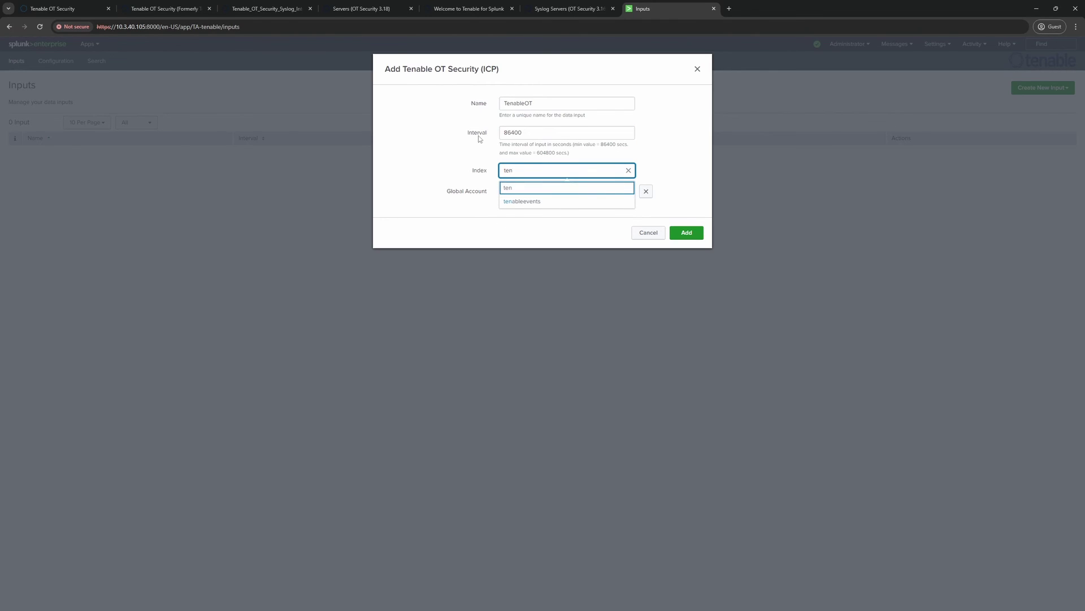
{"action": "left_click", "coordinate": [521, 202]}
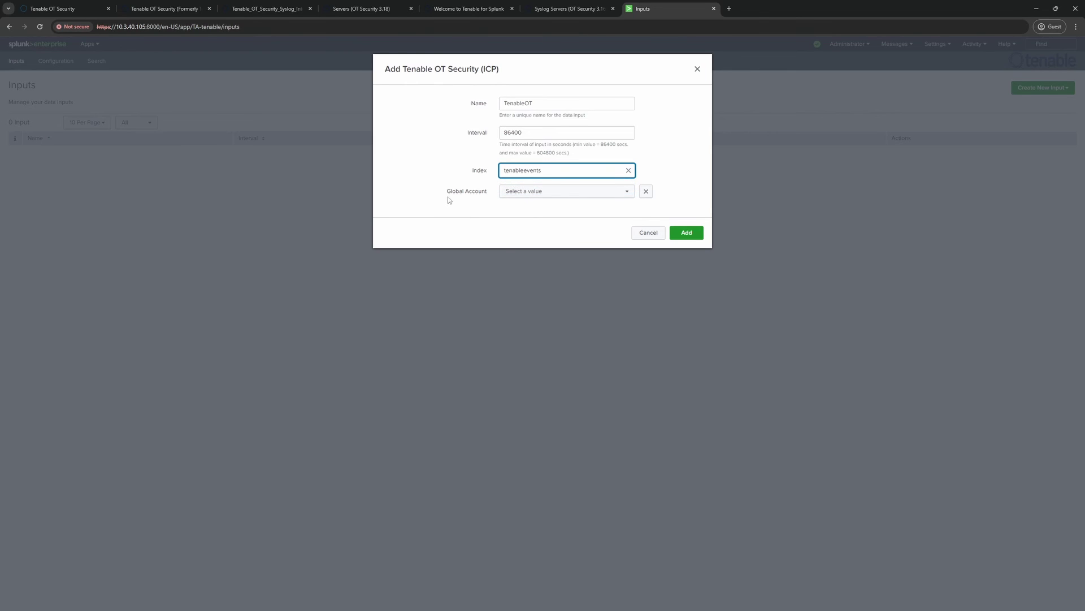
{"action": "left_click", "coordinate": [550, 192]}
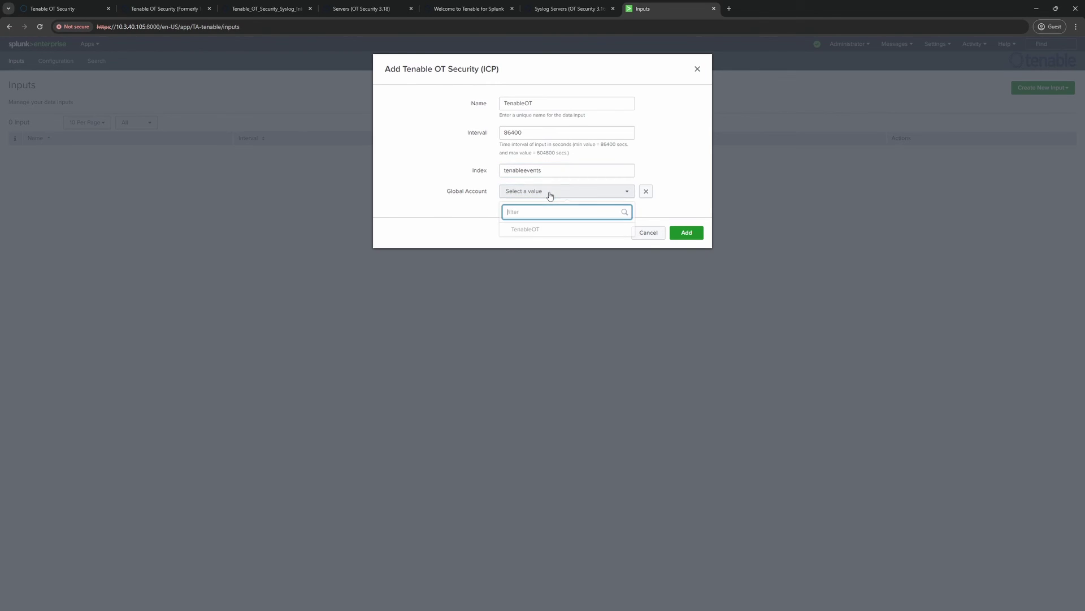
{"action": "left_click", "coordinate": [542, 229]}
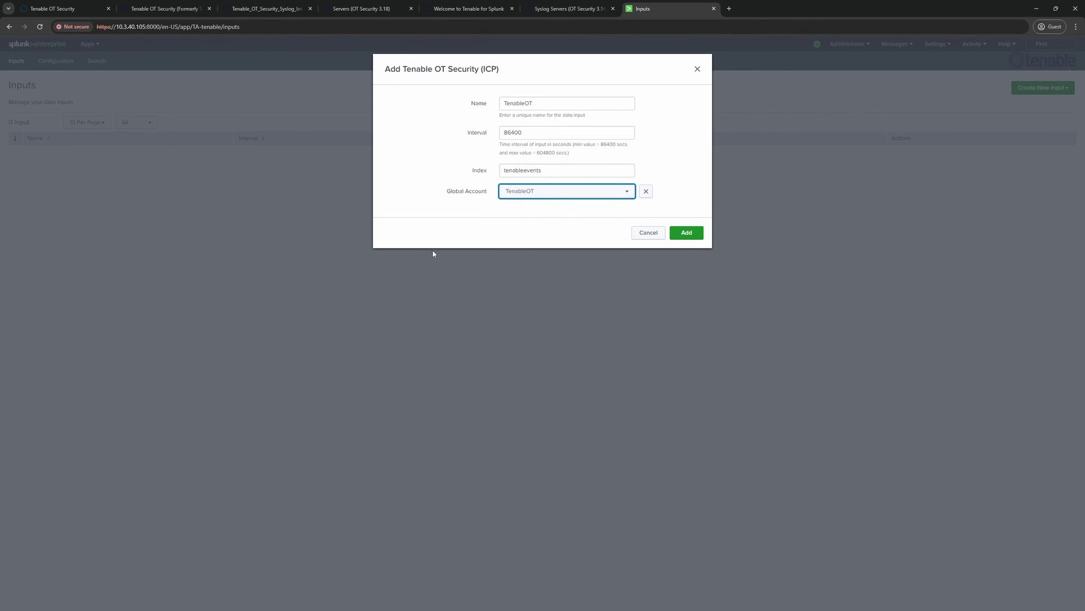
{"action": "left_click", "coordinate": [693, 237]}
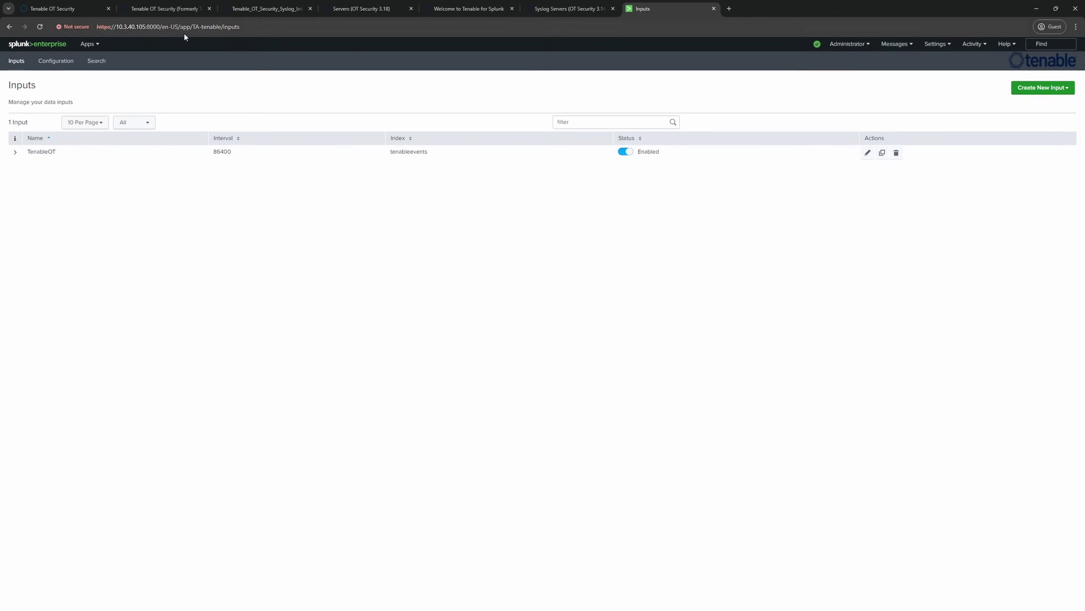
{"action": "left_click", "coordinate": [95, 63]}
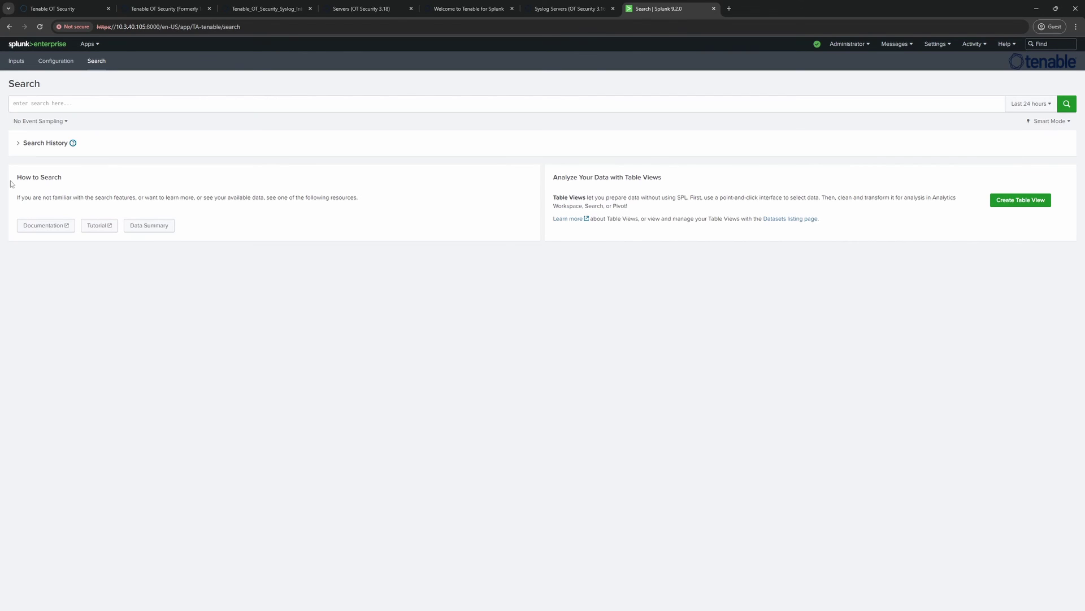
Step: Run index="tenableevents" to list its 1,300 events, then begin typing a source filter
{"action": "left_click", "coordinate": [41, 106]}
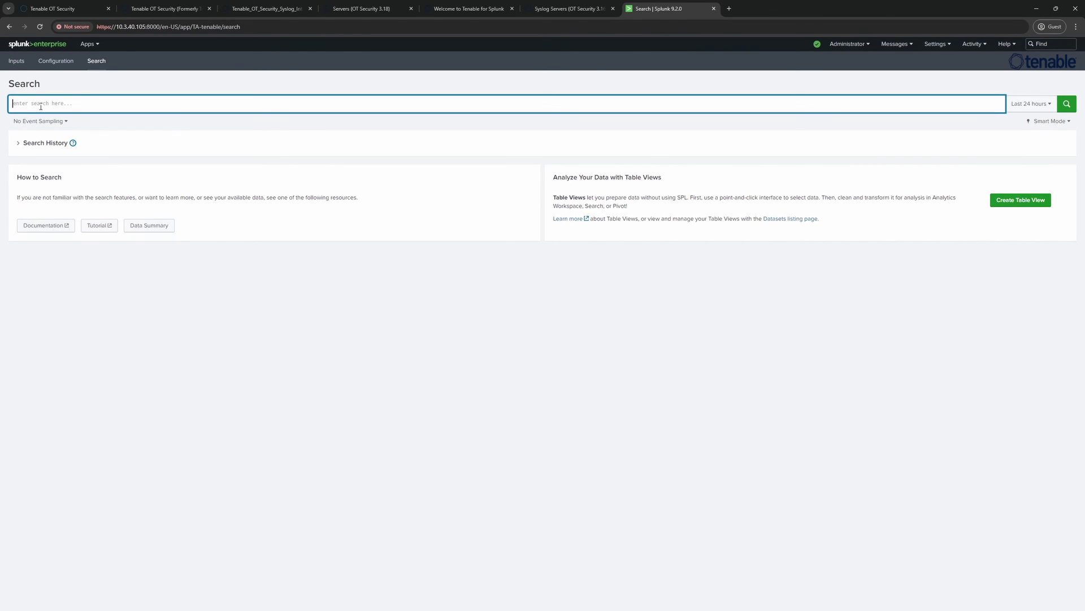
{"action": "type", "text": "in"}
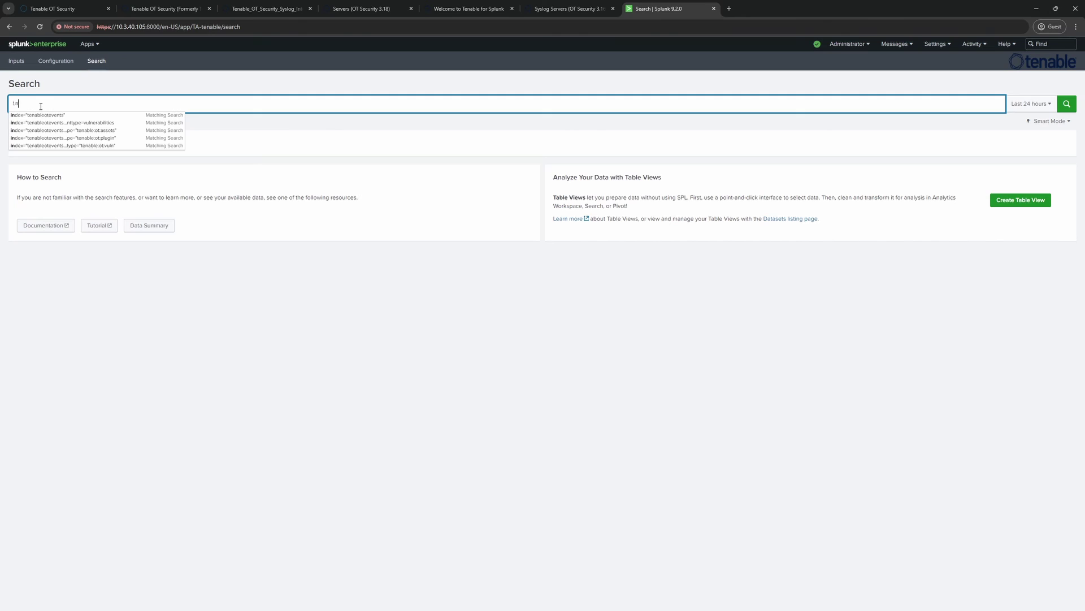
{"action": "left_click", "coordinate": [40, 115]}
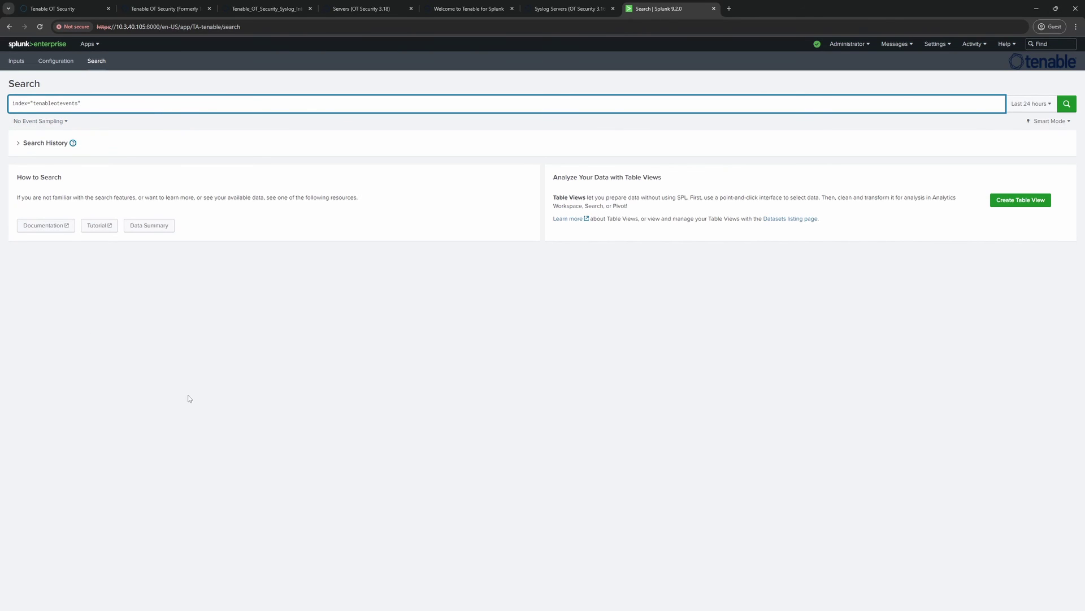
{"action": "key", "text": "Return"}
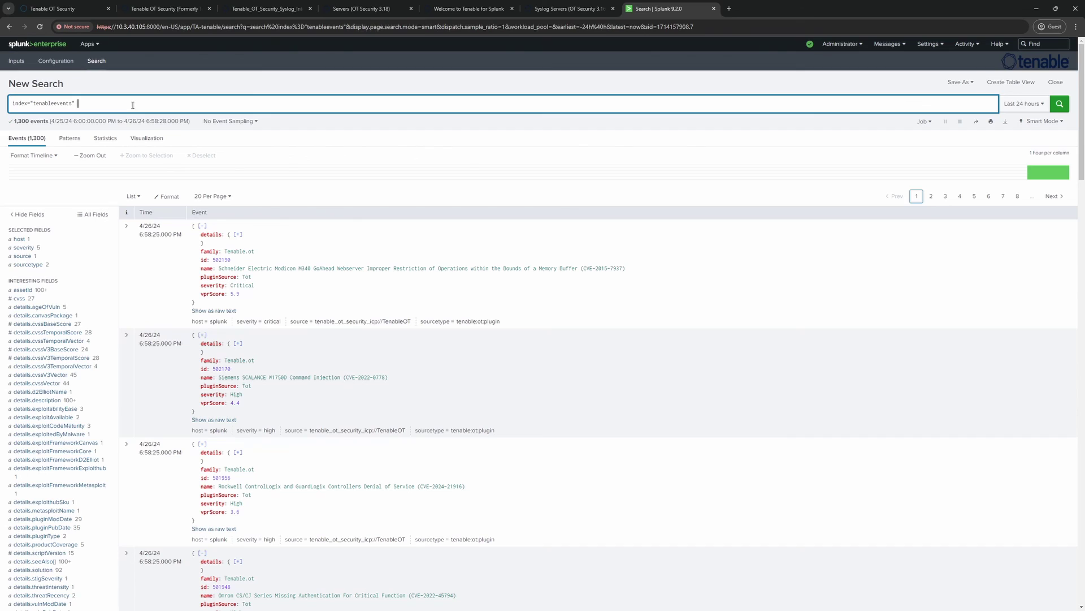
{"action": "type", "text": "source"}
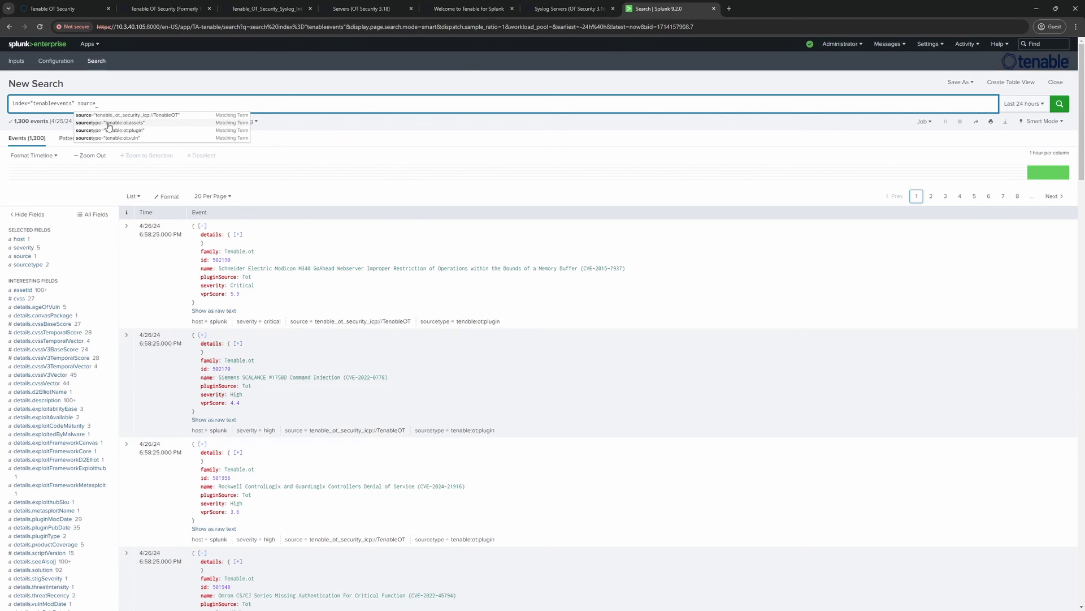
Step: Filter the search to sourcetype tenable:ot:assets and scroll through the 329 asset events
{"action": "left_click", "coordinate": [109, 126]}
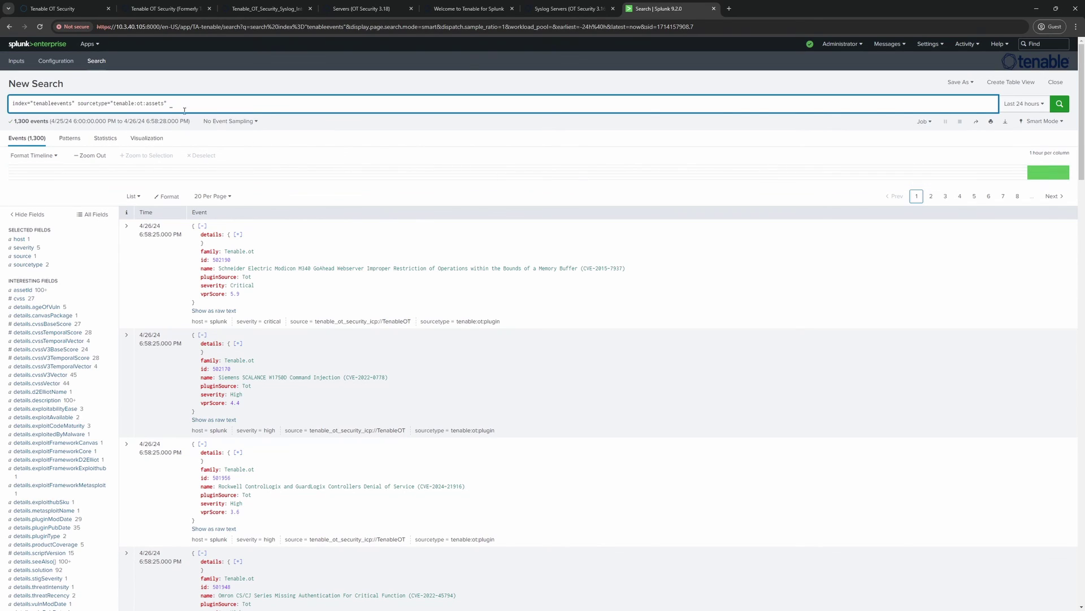
{"action": "key", "text": "Return"}
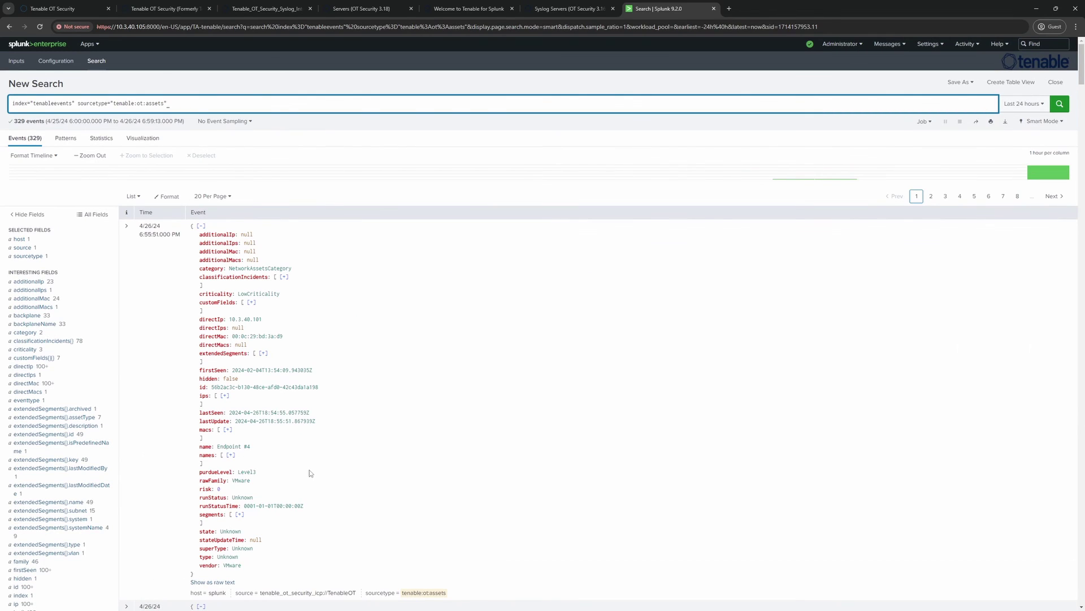
{"action": "scroll", "coordinate": [358, 383], "scroll_direction": "down", "scroll_amount": 6}
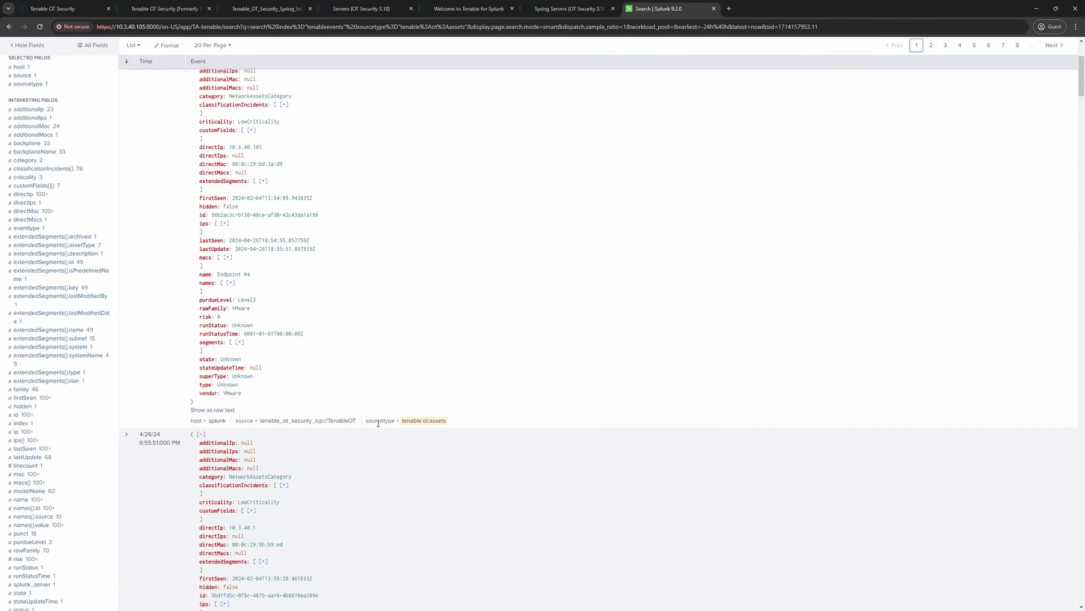
{"action": "scroll", "coordinate": [373, 423], "scroll_direction": "down", "scroll_amount": 20}
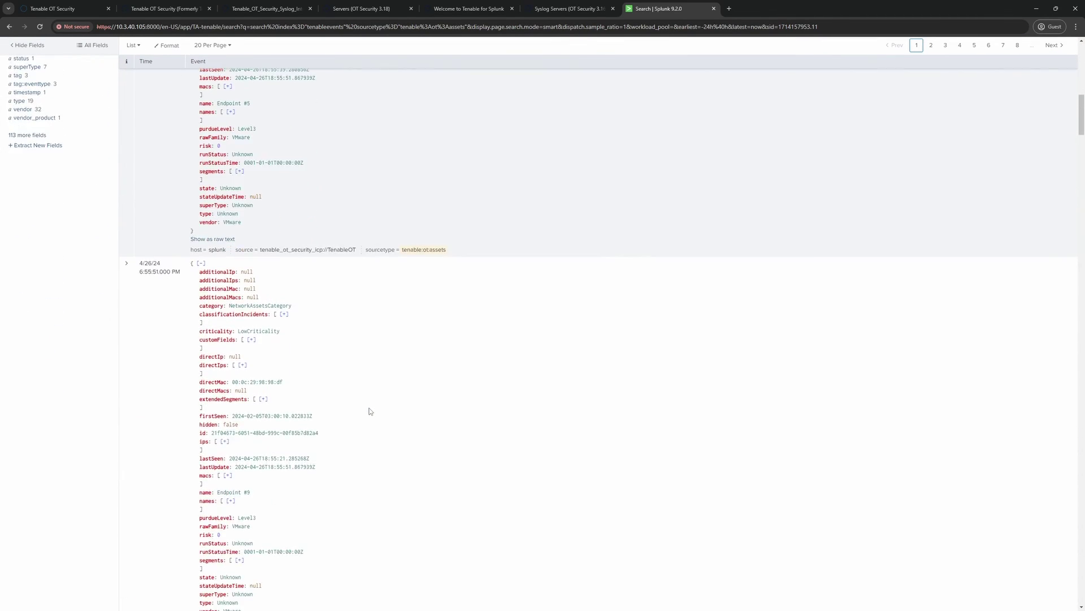
{"action": "scroll", "coordinate": [371, 411], "scroll_direction": "down", "scroll_amount": 18}
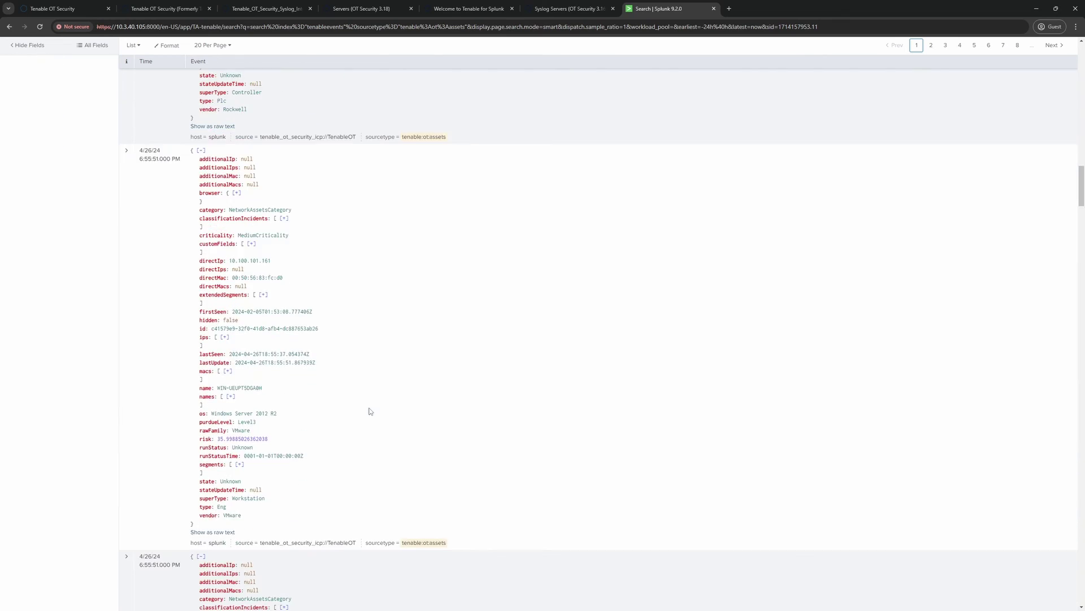
{"action": "scroll", "coordinate": [370, 411], "scroll_direction": "down", "scroll_amount": 10}
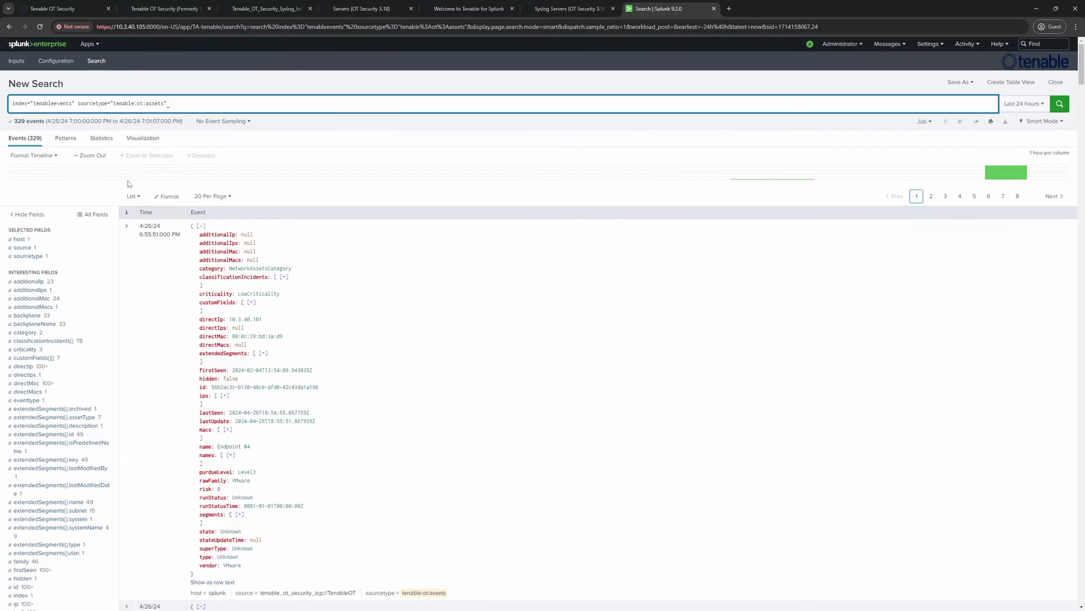
Step: Change the filter to sourcetype tenable:ot:plugin and rerun the search
{"action": "left_click", "coordinate": [193, 106]}
{"action": "key", "text": "BackSpace"}
{"action": "key", "text": "BackSpace"}
{"action": "key", "text": "BackSpace"}
{"action": "key", "text": "BackSpace"}
{"action": "key", "text": "BackSpace"}
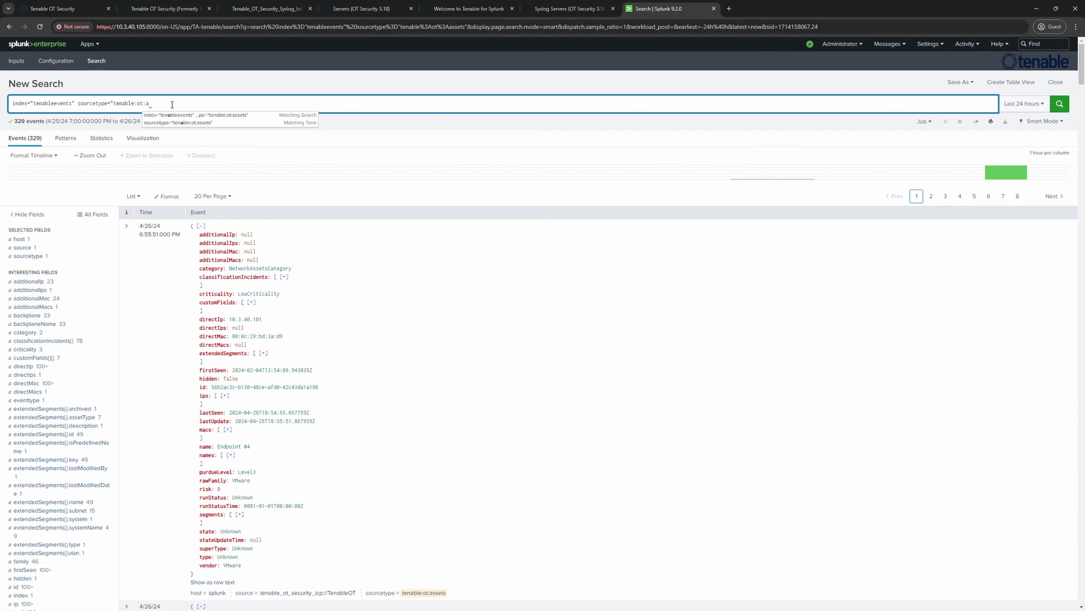
{"action": "key", "text": "BackSpace"}
{"action": "key", "text": "BackSpace"}
{"action": "key", "text": "BackSpace"}
{"action": "key", "text": "BackSpace"}
{"action": "key", "text": "BackSpace"}
{"action": "key", "text": "BackSpace"}
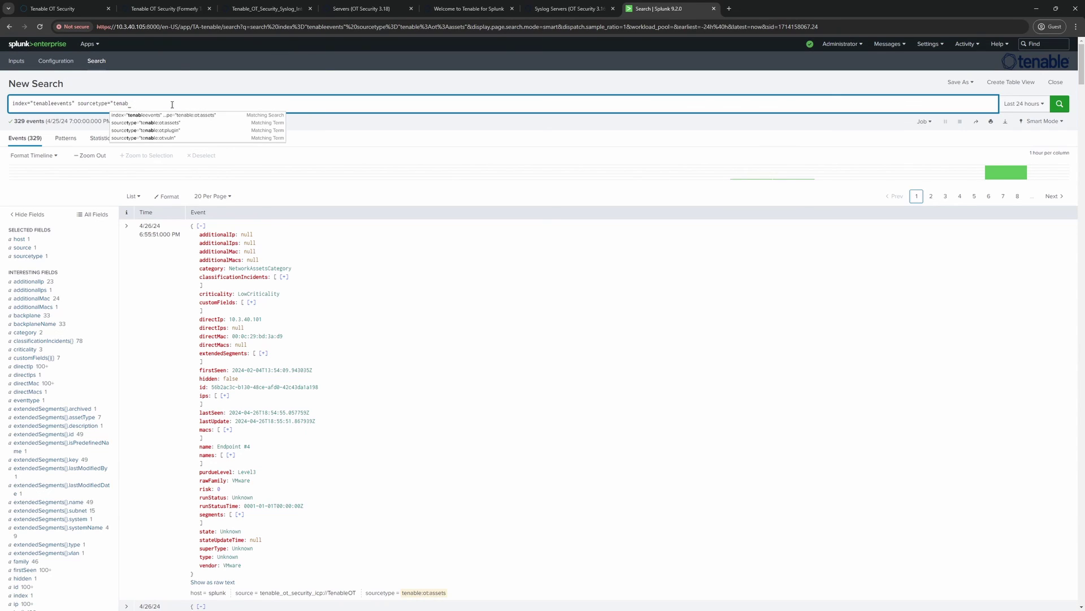
{"action": "left_click", "coordinate": [155, 130]}
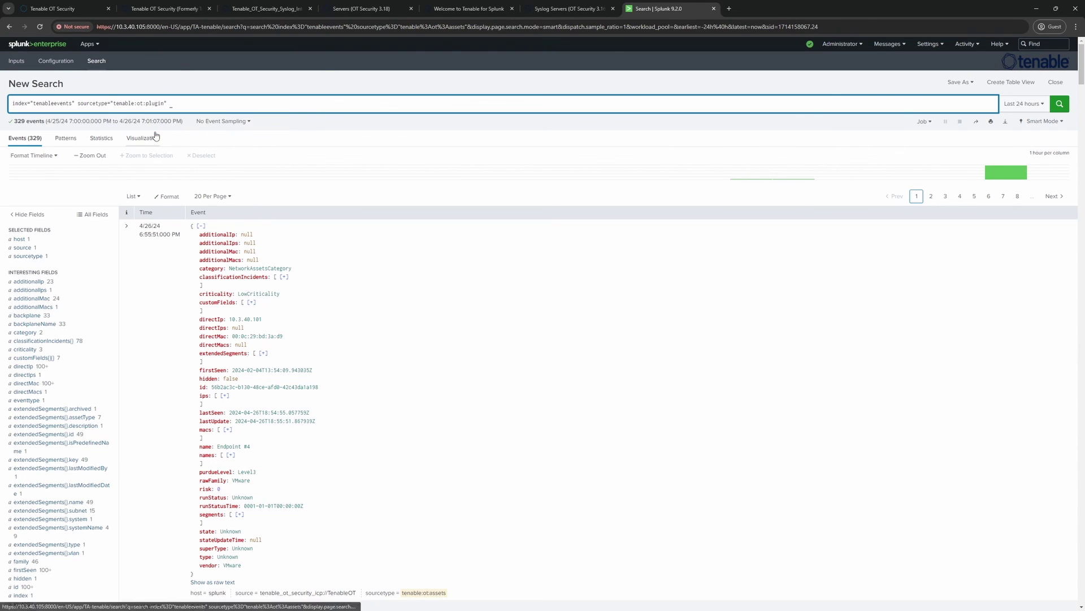
{"action": "key", "text": "Return"}
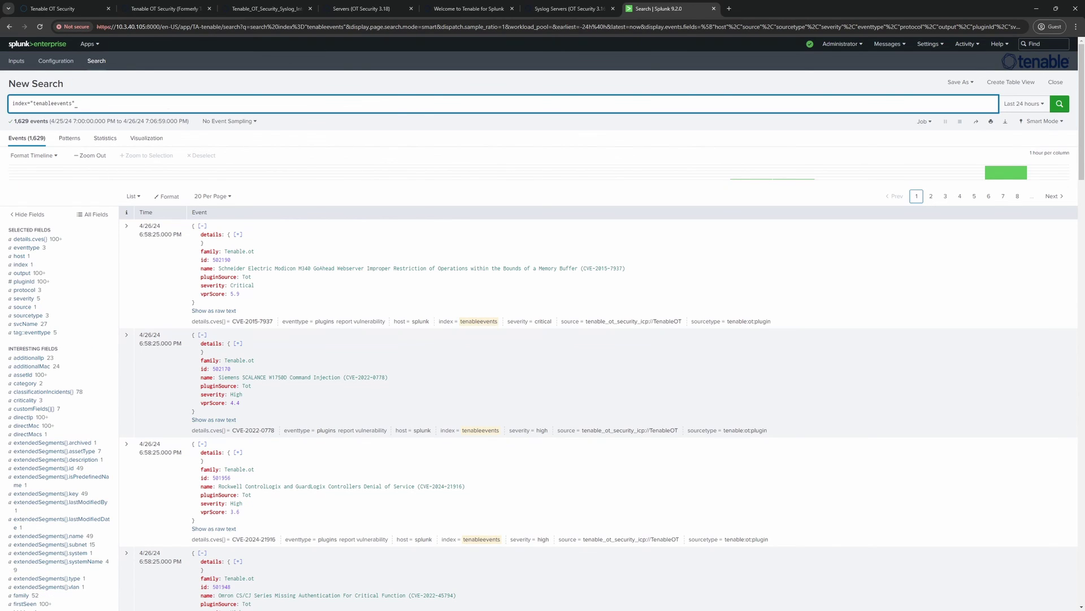
Step: Run index="tenableevents" in the Search & Reporting app, returning 1,629 events
{"action": "left_click", "coordinate": [44, 46]}
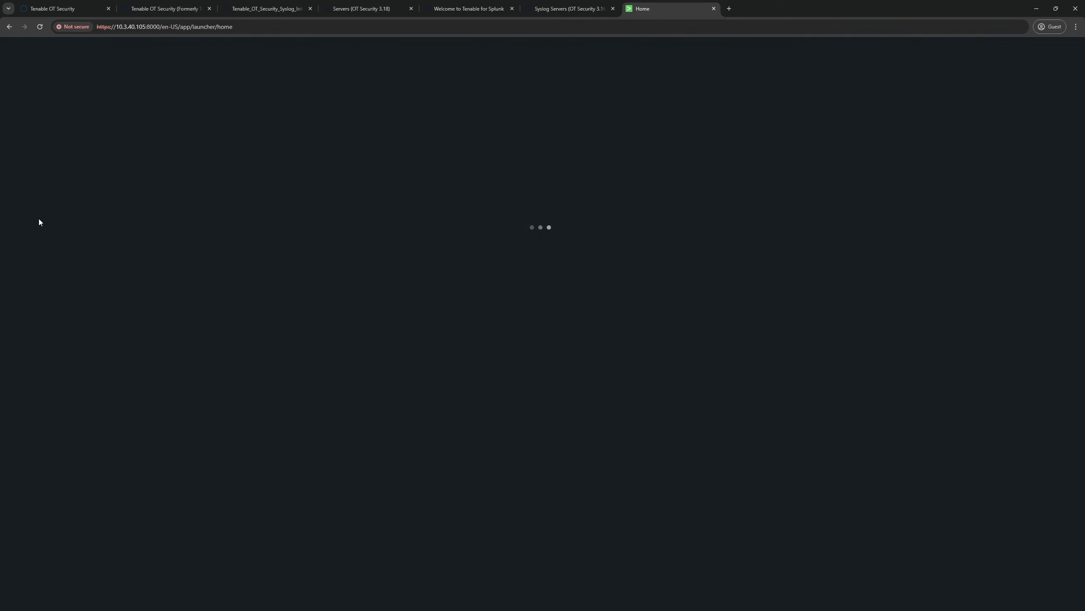
{"action": "left_click", "coordinate": [45, 102]}
{"action": "left_click", "coordinate": [76, 105]}
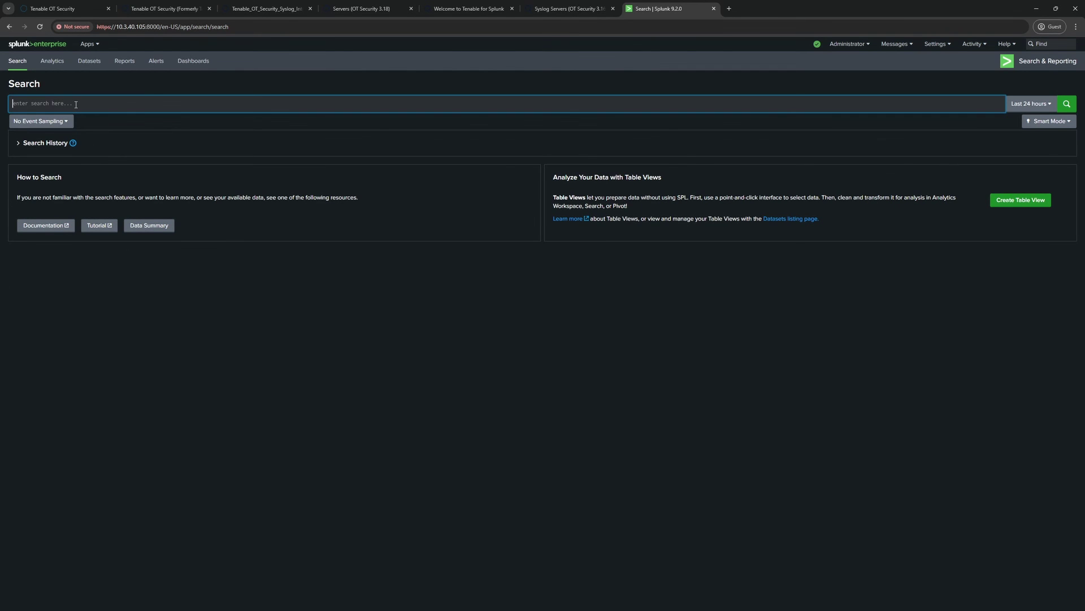
{"action": "type", "text": "index"}
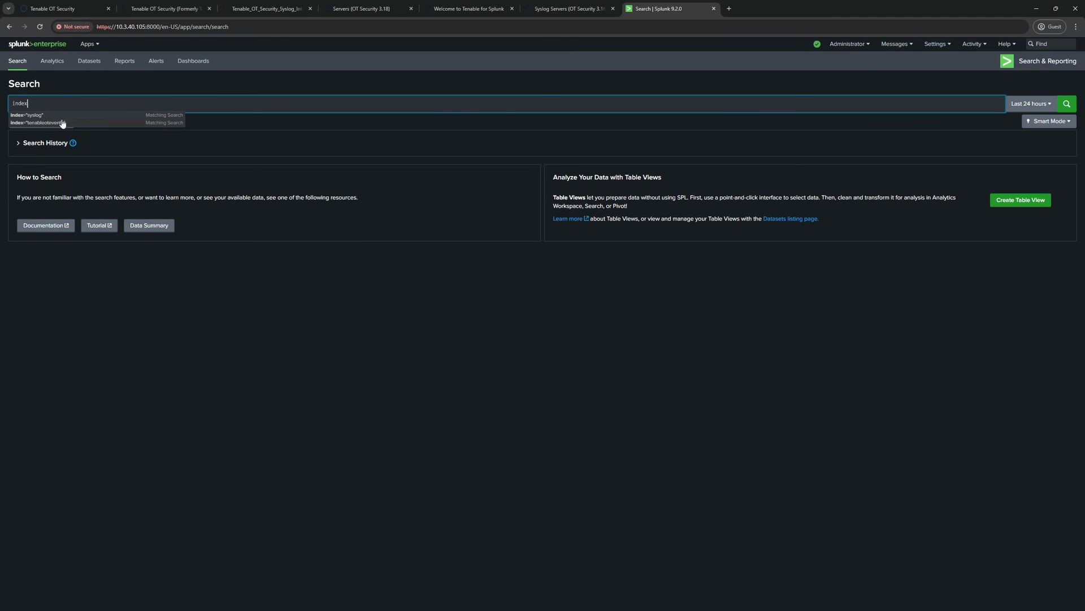
{"action": "left_click", "coordinate": [63, 122]}
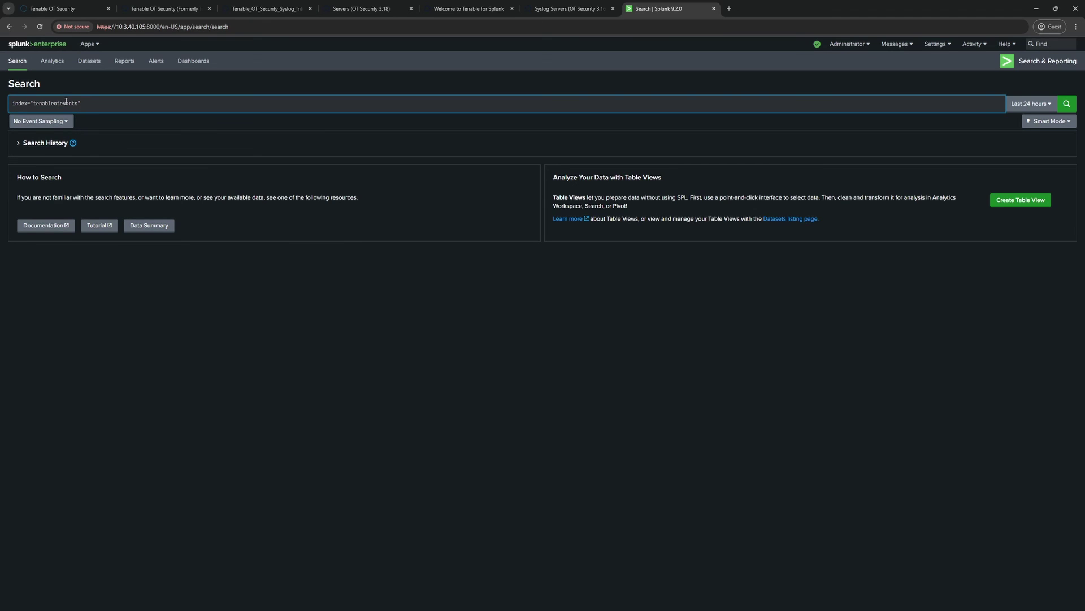
{"action": "key", "text": "BackSpace"}
{"action": "key", "text": "BackSpace"}
{"action": "key", "text": "Return"}
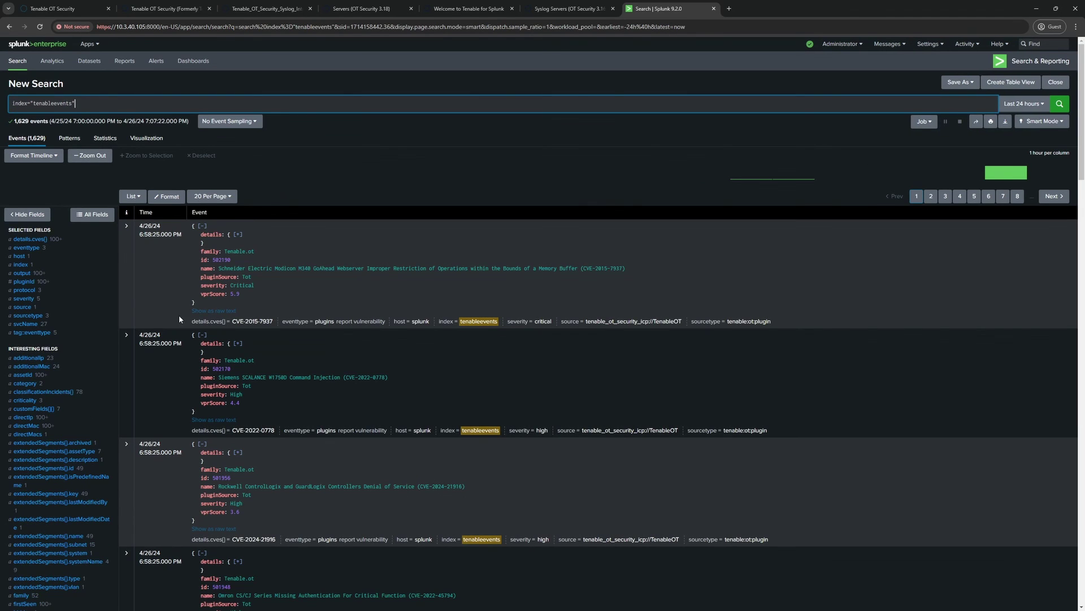